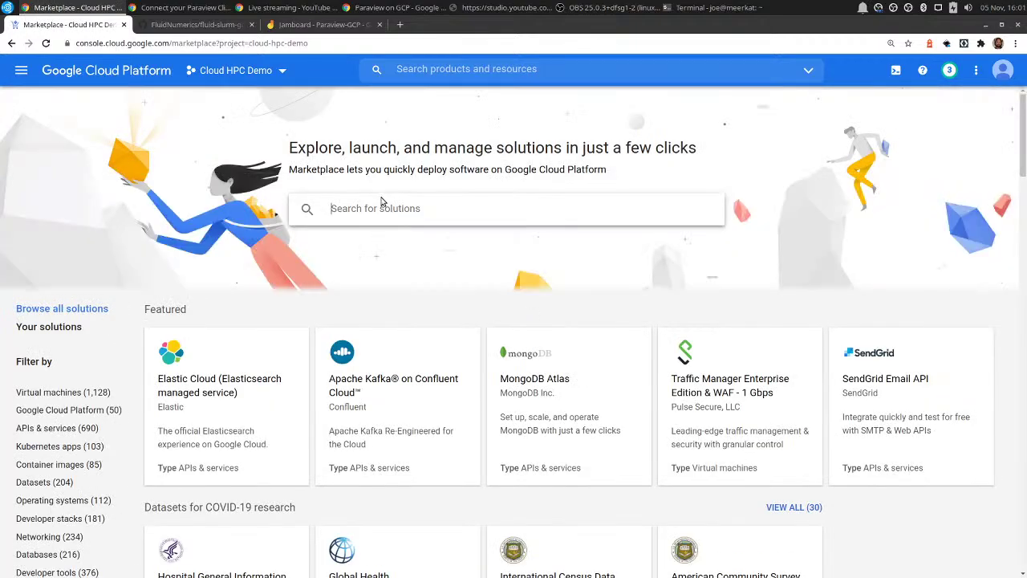
Search the Marketplace for fluid-slurm-gcp, view the Fluid-Slurm-GCP solution's new deployment form, and return to the search results
{"action": "left_click", "coordinate": [382, 202]}
{"action": "type", "text": "fluid-slu"}
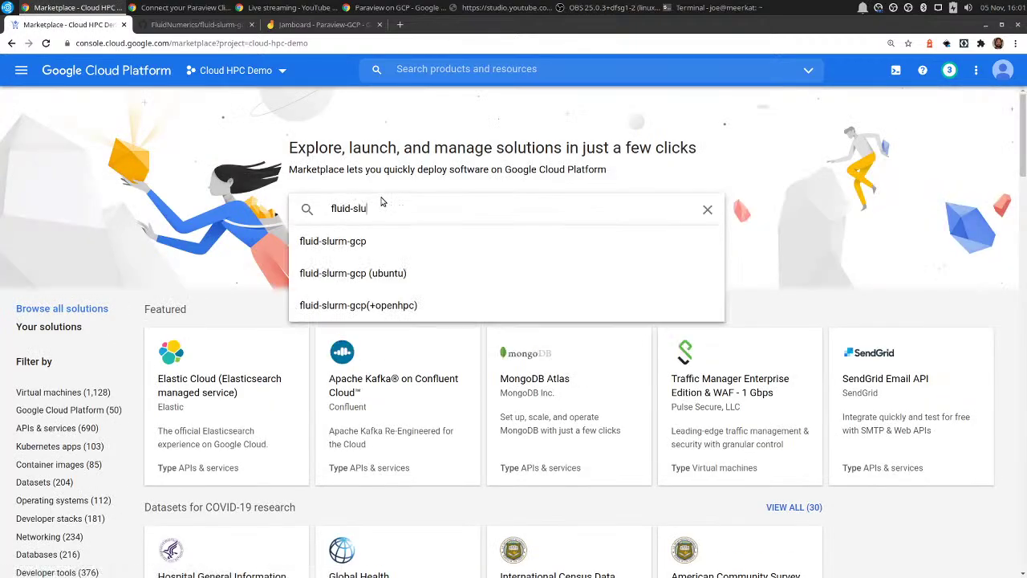
{"action": "left_click", "coordinate": [385, 245]}
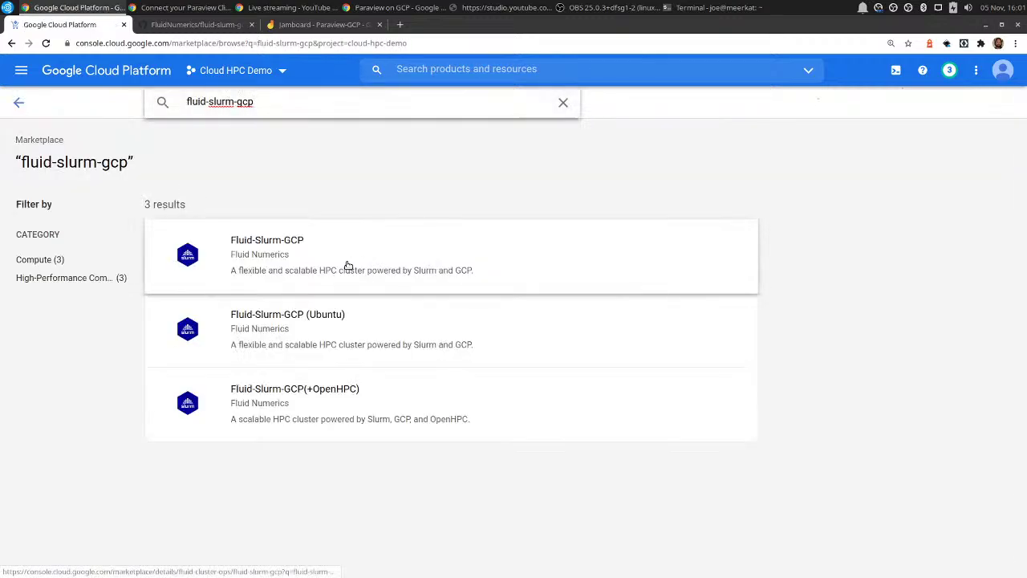
{"action": "left_click", "coordinate": [346, 265]}
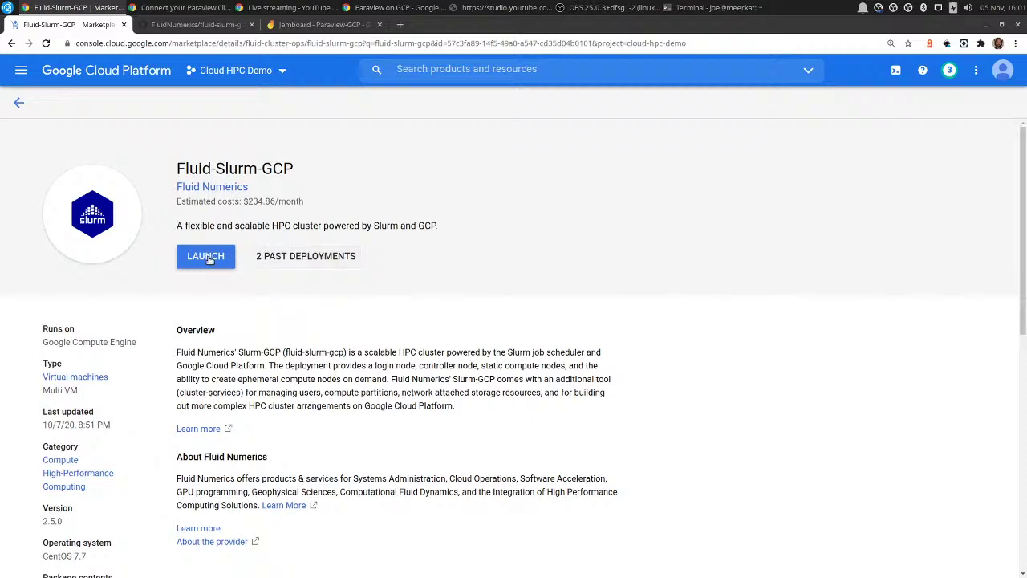
{"action": "left_click", "coordinate": [207, 257]}
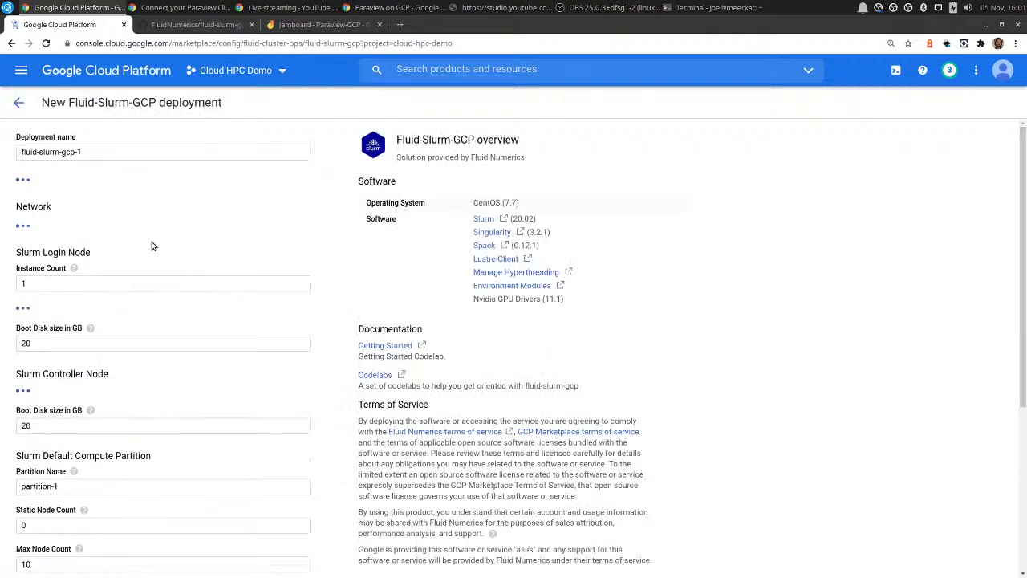
{"action": "left_click", "coordinate": [13, 97]}
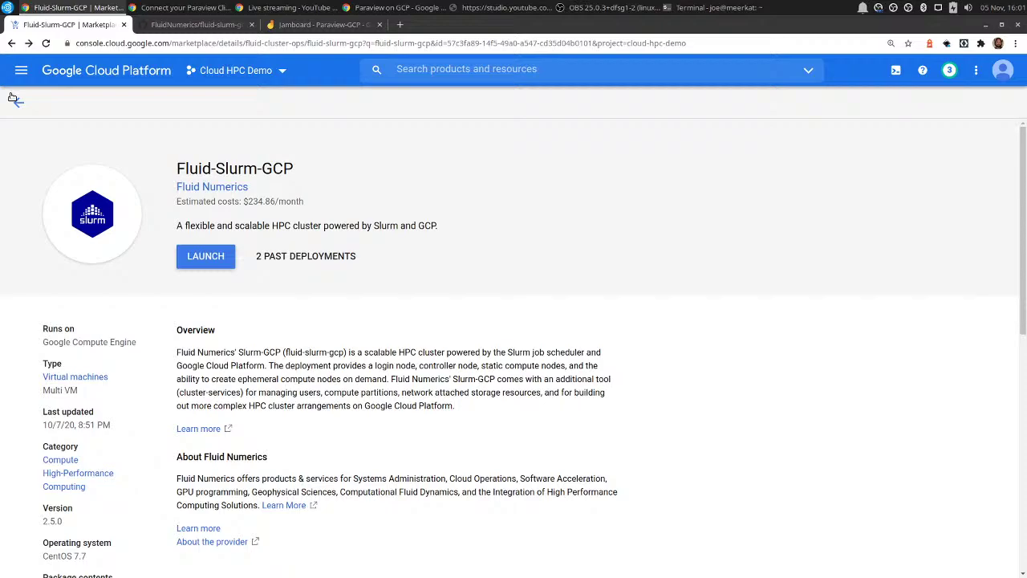
{"action": "left_click", "coordinate": [15, 99]}
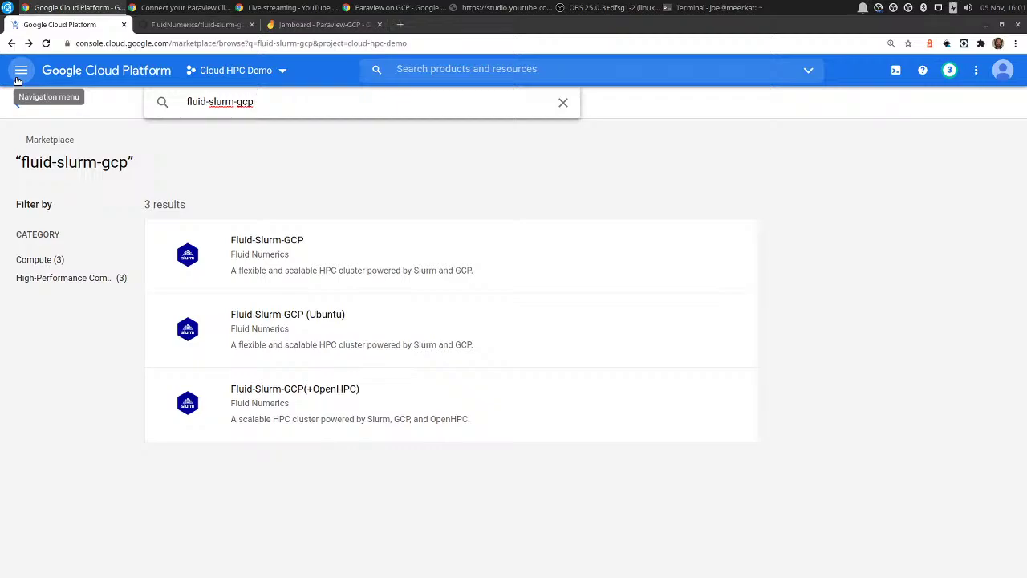
Open the firewall rules page of the project's VPC network
{"action": "left_click", "coordinate": [18, 80]}
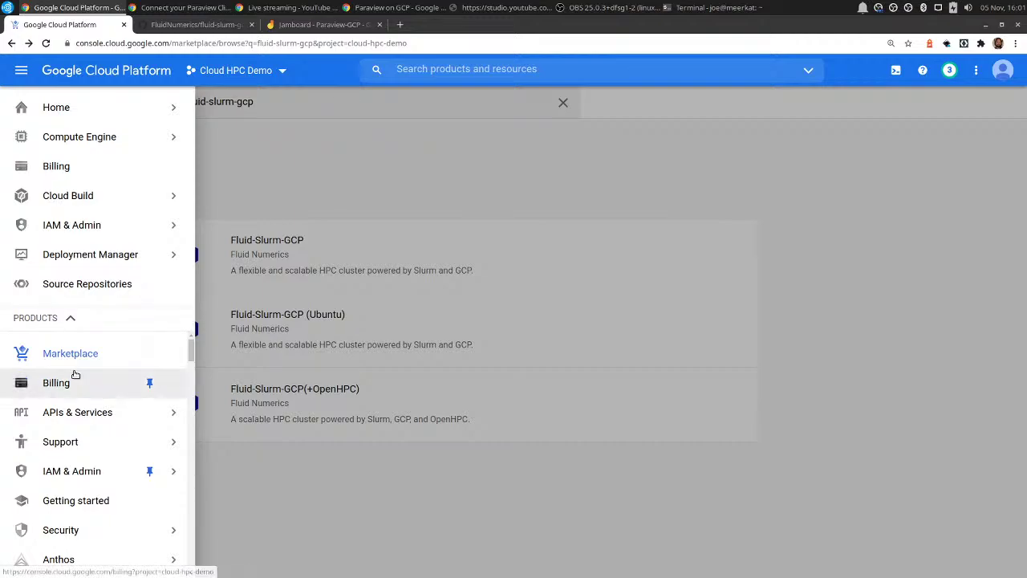
{"action": "scroll", "coordinate": [74, 371], "scroll_direction": "down", "scroll_amount": 5}
{"action": "scroll", "coordinate": [74, 370], "scroll_direction": "down", "scroll_amount": 10}
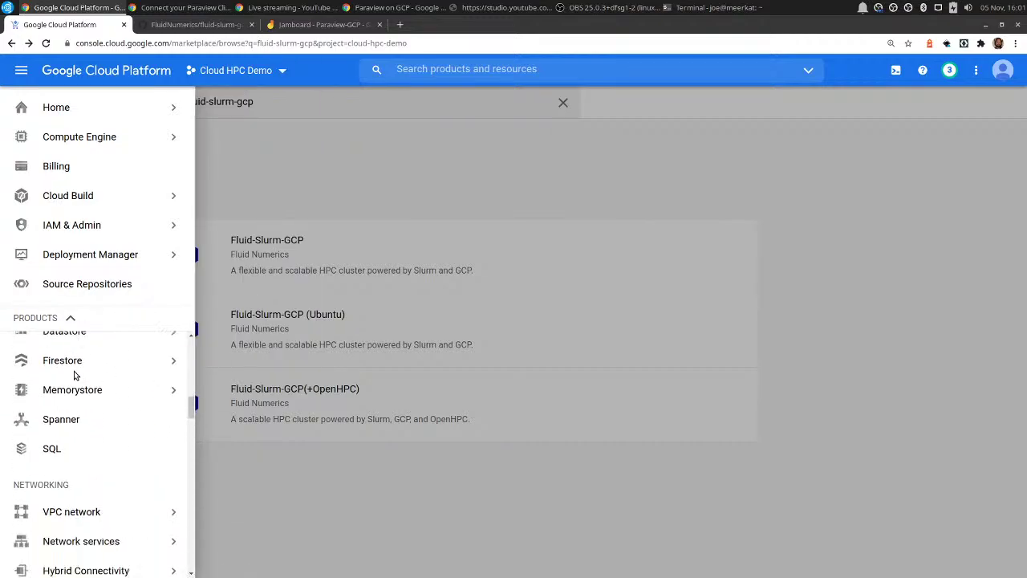
{"action": "mouse_move", "coordinate": [98, 427]}
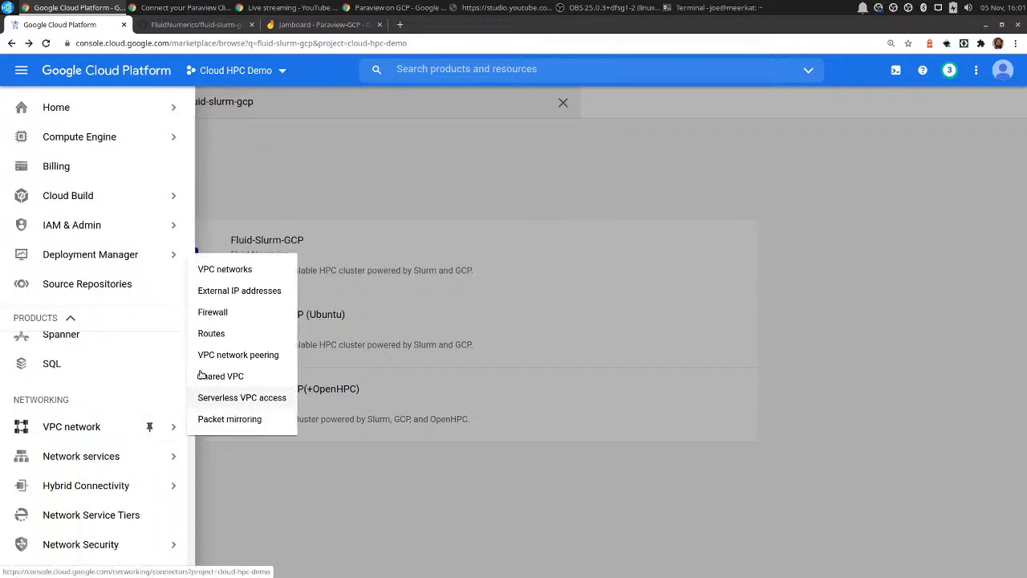
{"action": "left_click", "coordinate": [205, 320]}
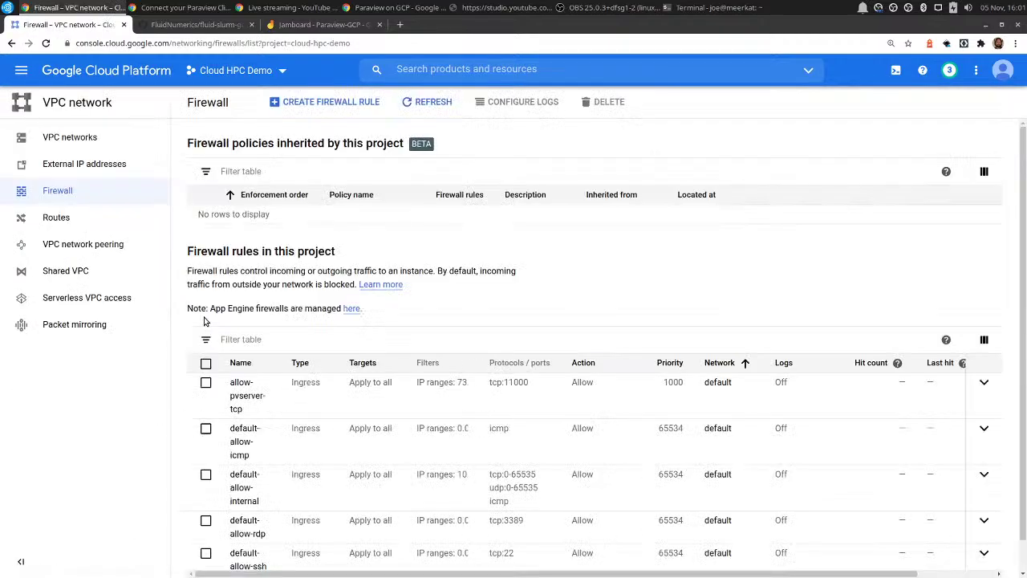
Start a new firewall rule and name it pvserver-ssh-tunnel
{"action": "left_click", "coordinate": [288, 103]}
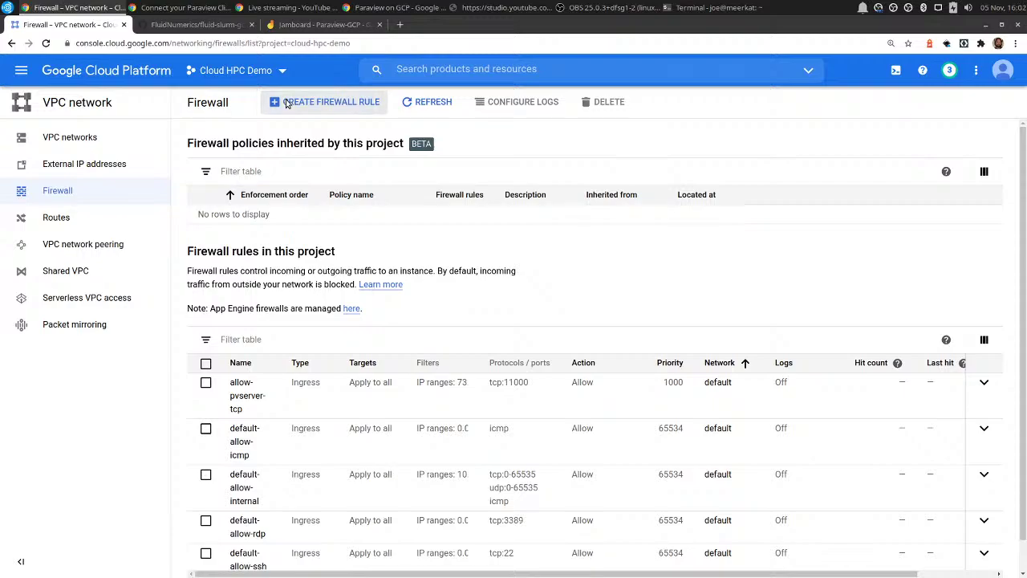
{"action": "left_click", "coordinate": [269, 188]}
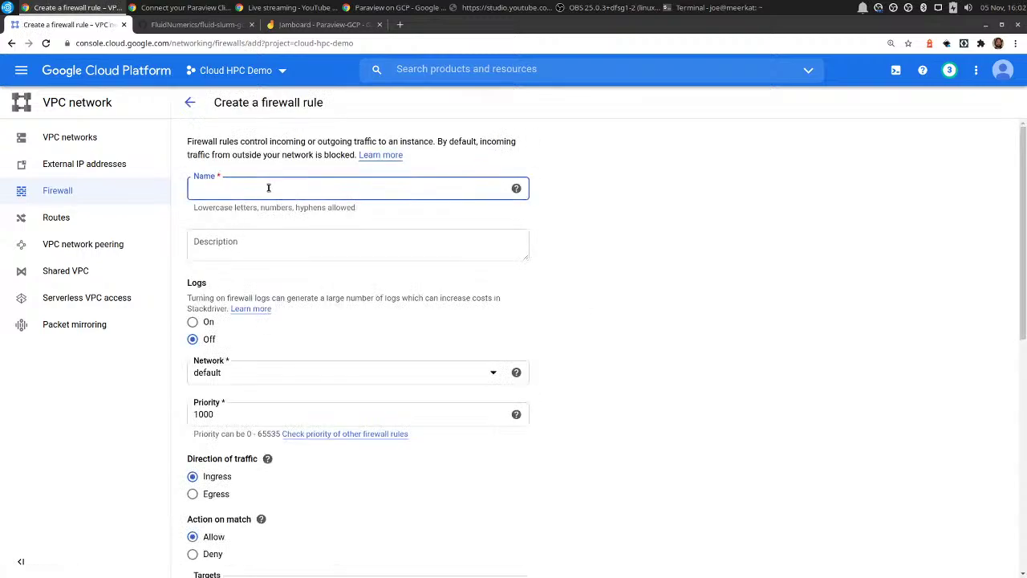
{"action": "type", "text": "pvserver-ssh-tunnel"}
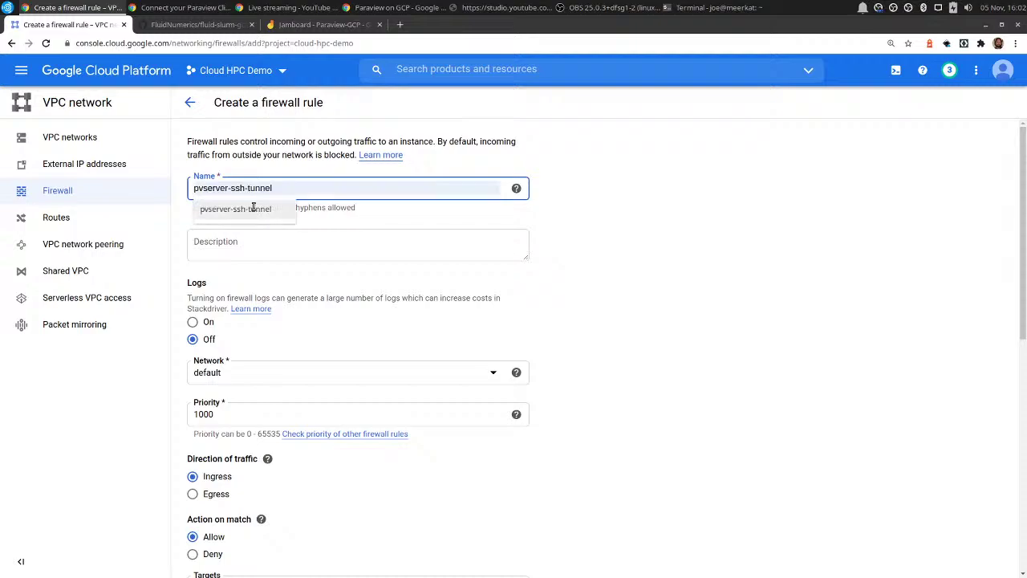
{"action": "left_click", "coordinate": [254, 207]}
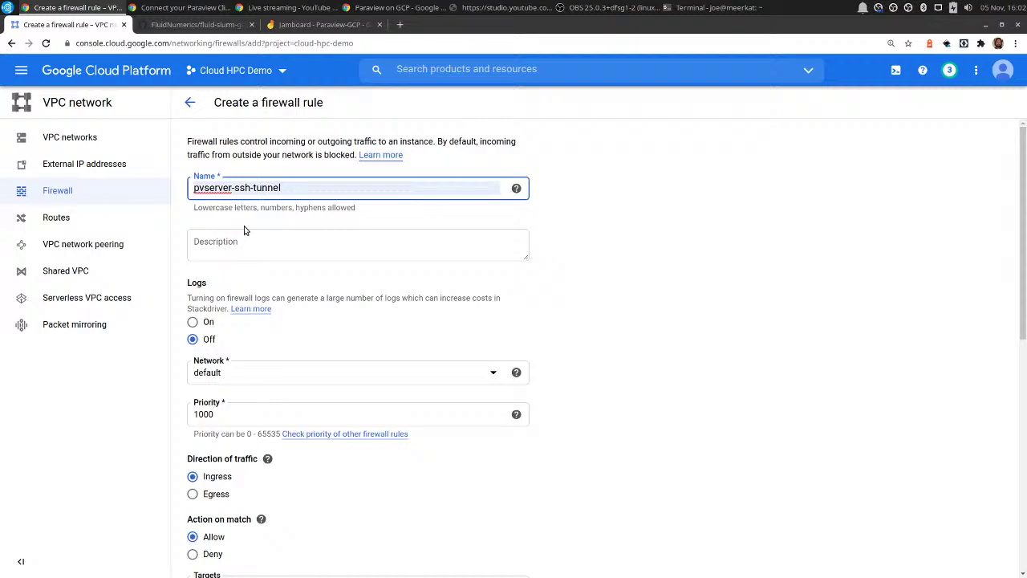
Check the available networks and set the firewall rule's targets to all instances in the network
{"action": "scroll", "coordinate": [245, 253], "scroll_direction": "down", "scroll_amount": 3}
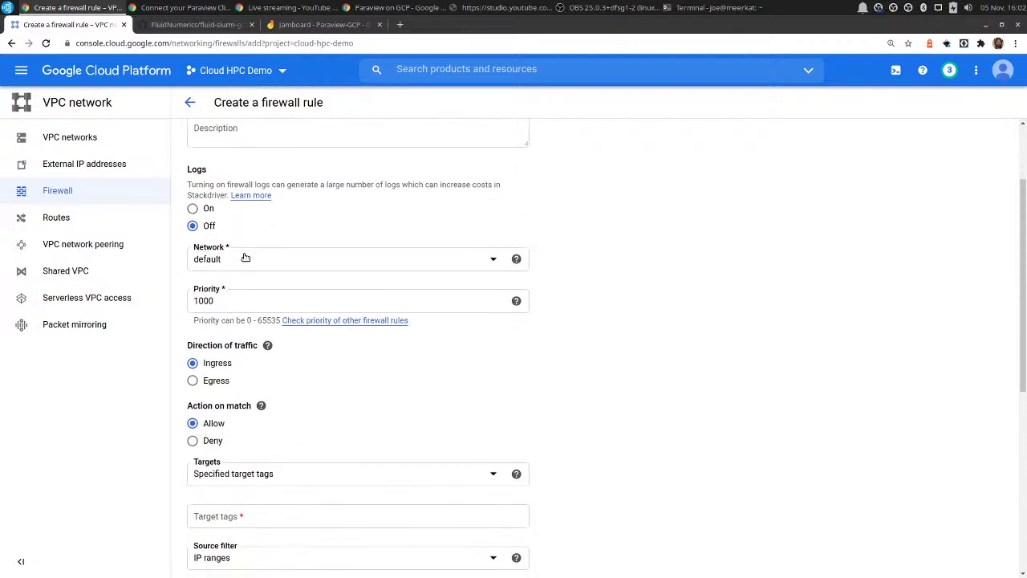
{"action": "left_click", "coordinate": [245, 257]}
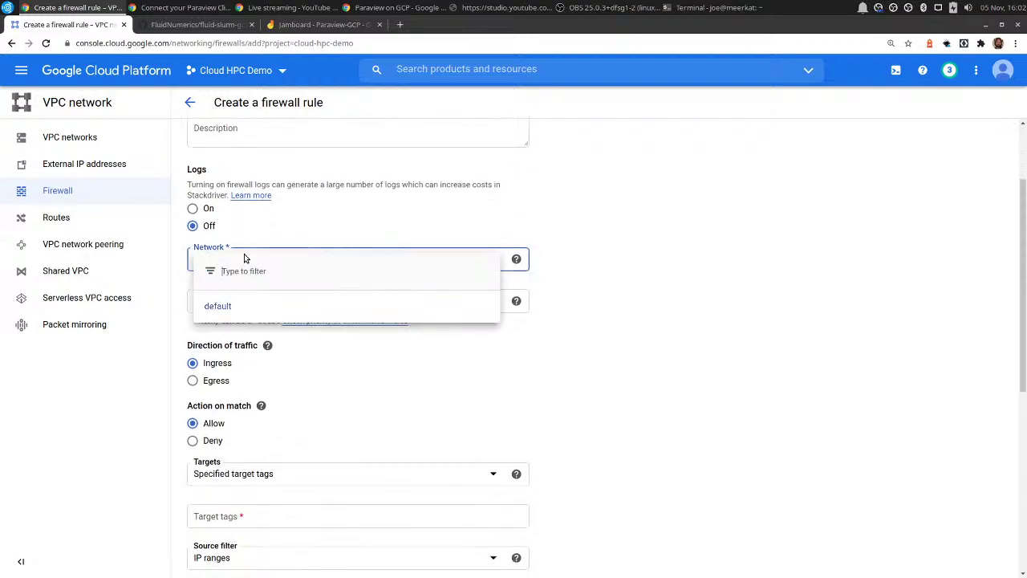
{"action": "left_click", "coordinate": [551, 228]}
{"action": "scroll", "coordinate": [552, 228], "scroll_direction": "down", "scroll_amount": 5}
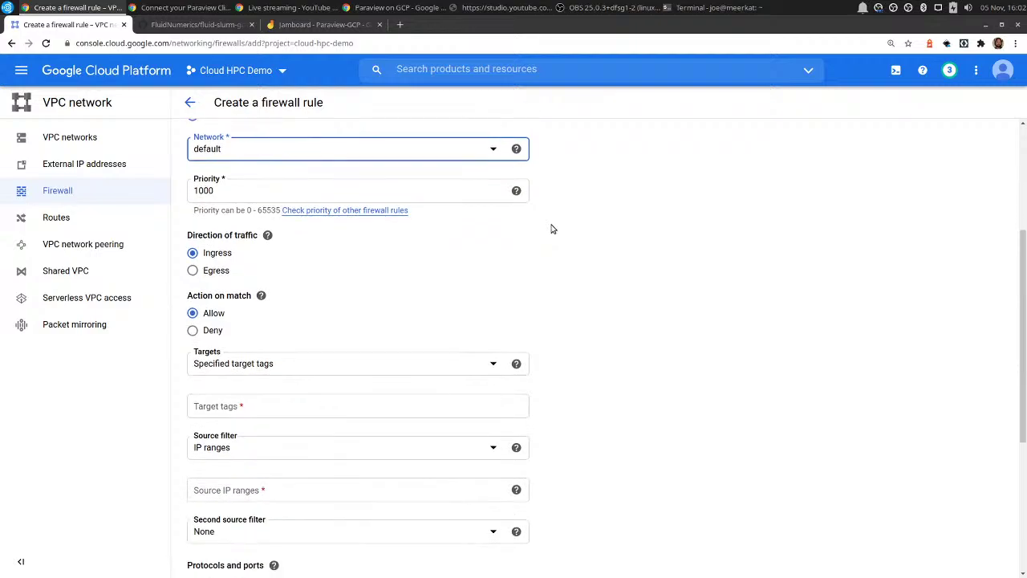
{"action": "left_click", "coordinate": [388, 280]}
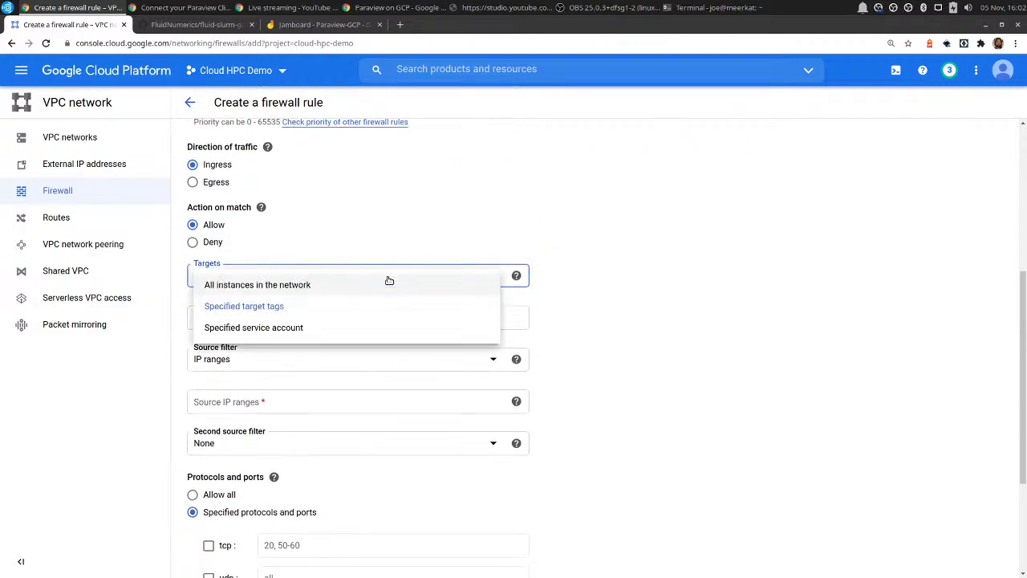
{"action": "left_click", "coordinate": [303, 288]}
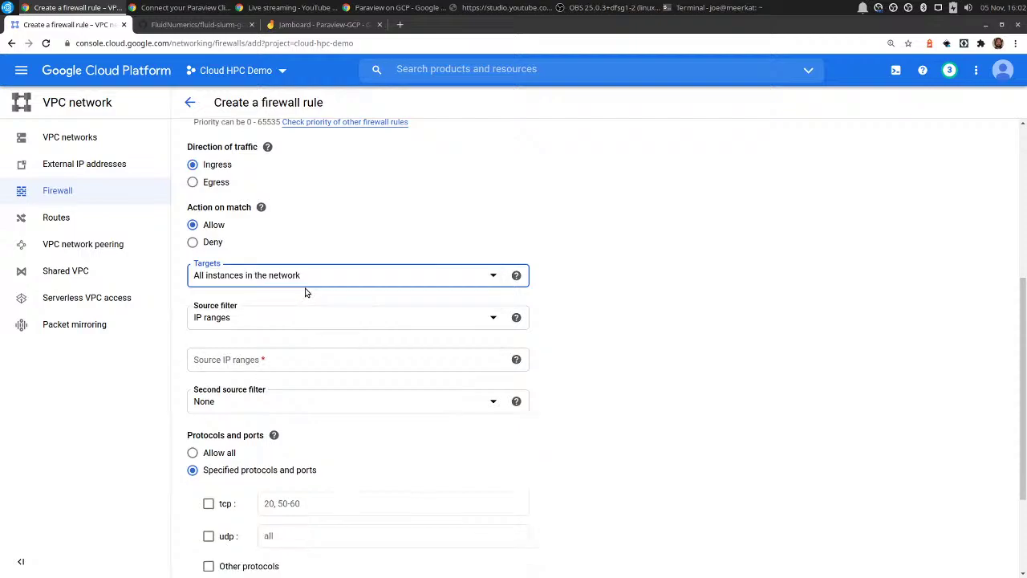
Enable TCP on port 11000 for the firewall rule, and return to the rules list without creating it
{"action": "left_click", "coordinate": [236, 360]}
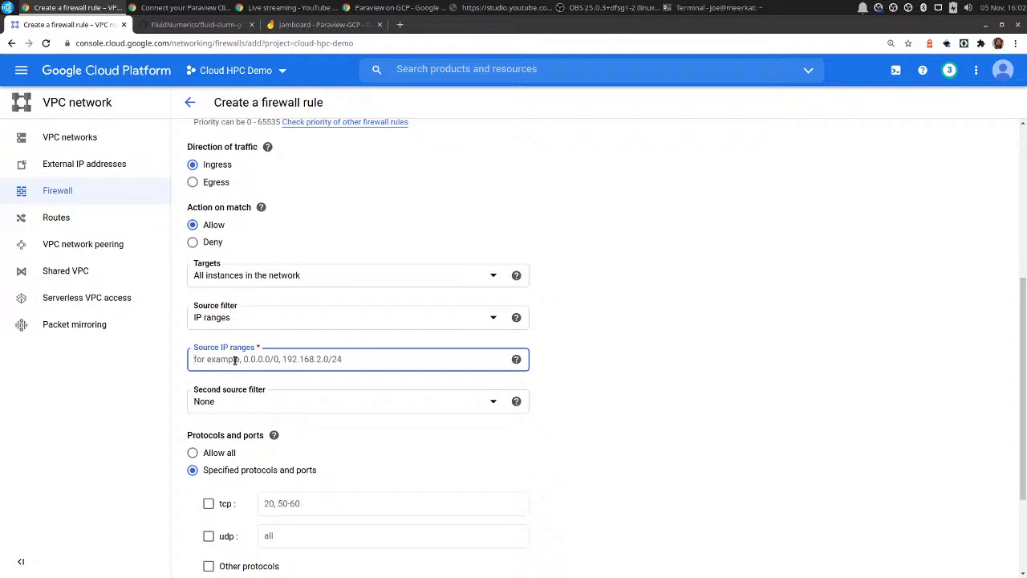
{"action": "scroll", "coordinate": [235, 359], "scroll_direction": "down", "scroll_amount": 2}
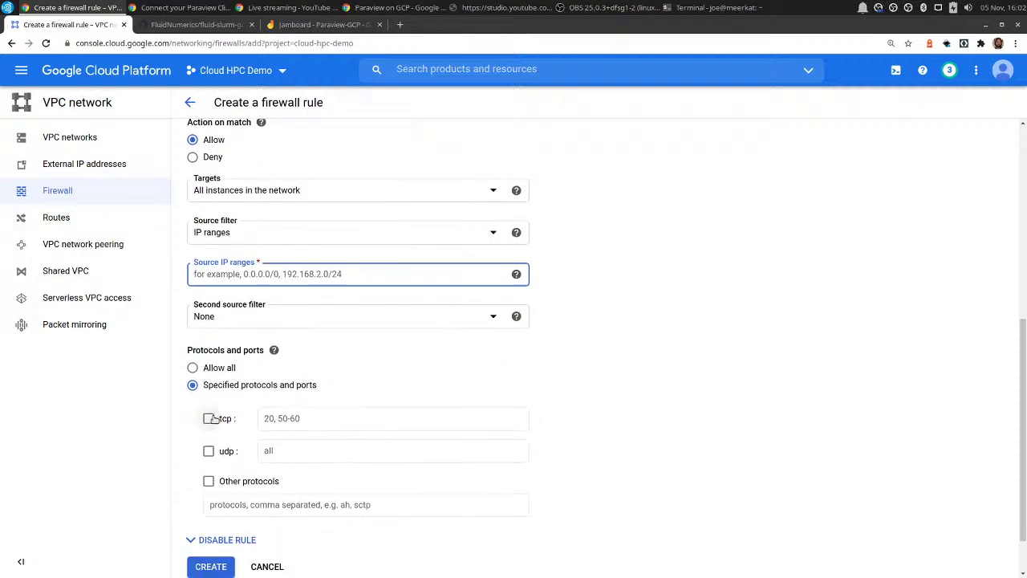
{"action": "left_click", "coordinate": [210, 418]}
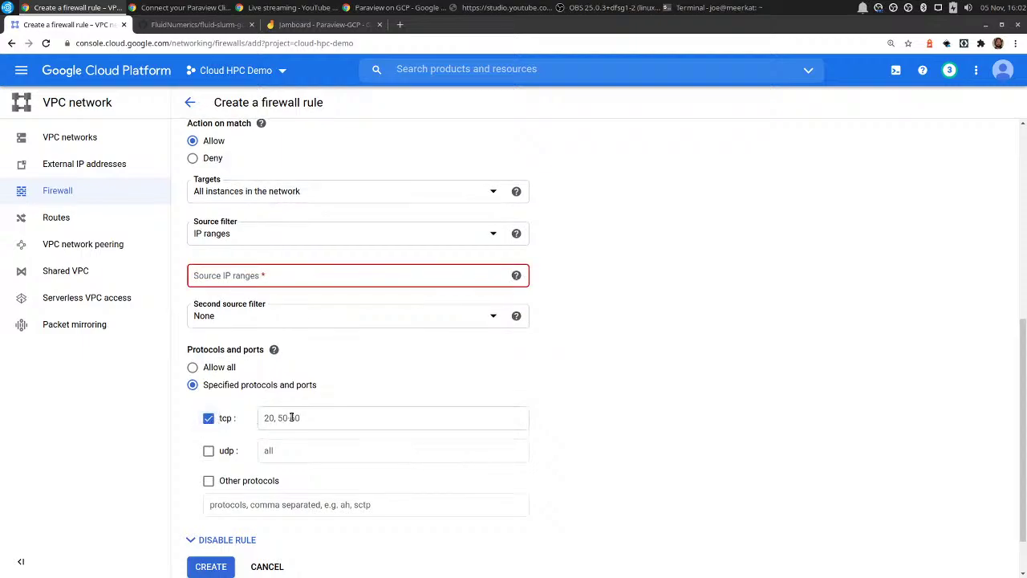
{"action": "left_click", "coordinate": [291, 417]}
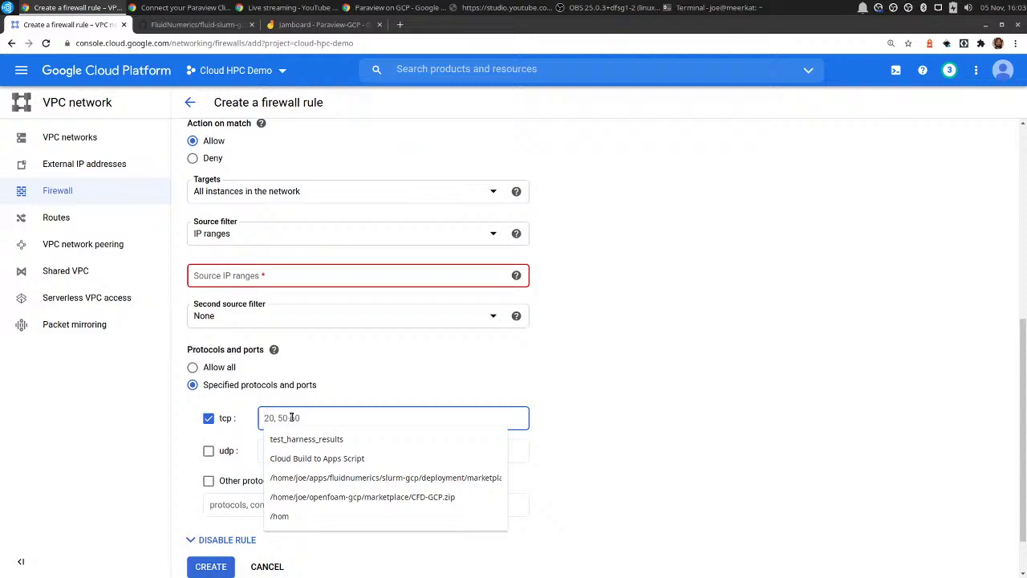
{"action": "type", "text": "11000"}
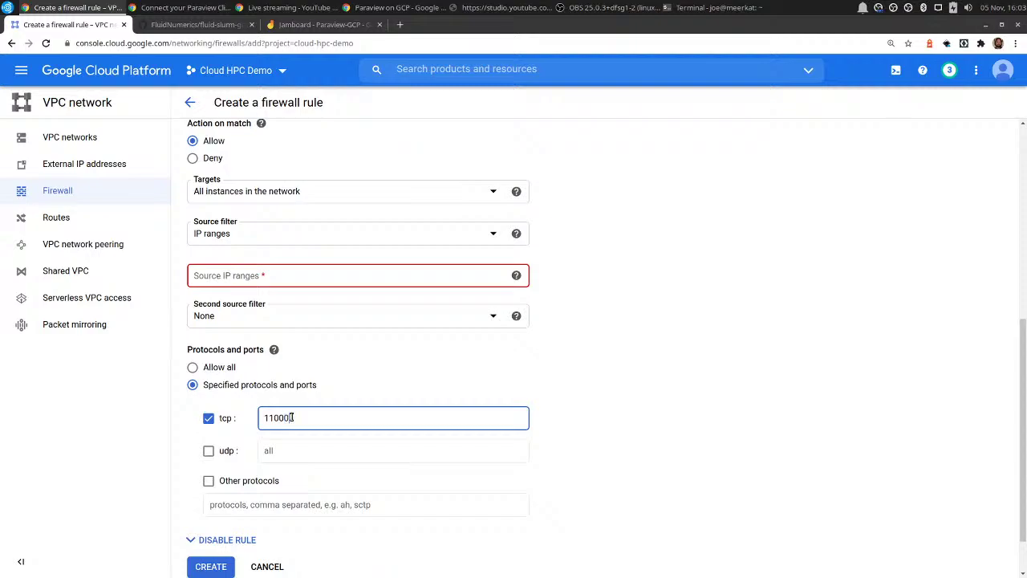
{"action": "scroll", "coordinate": [241, 498], "scroll_direction": "down", "scroll_amount": 1}
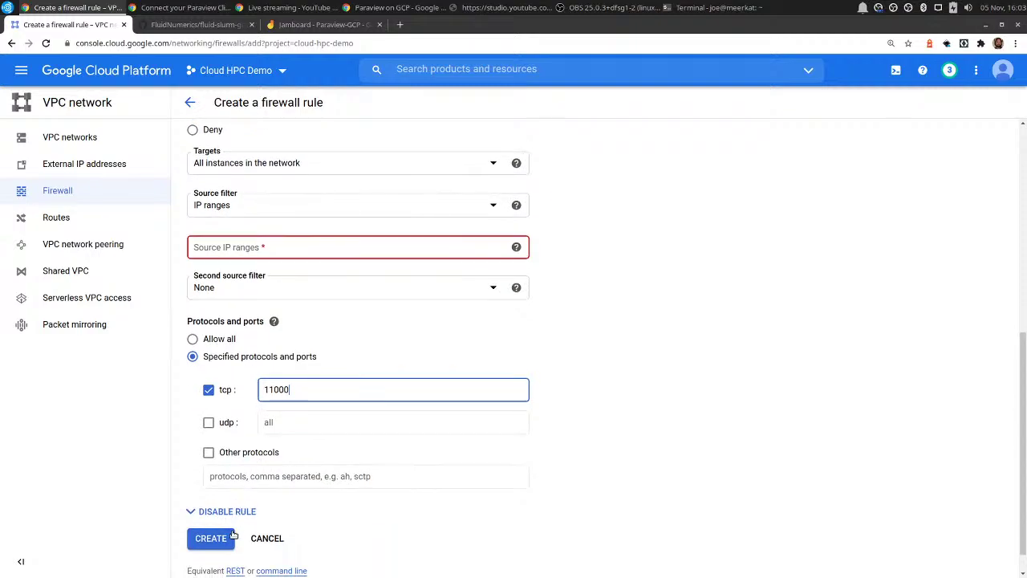
{"action": "left_click", "coordinate": [191, 103]}
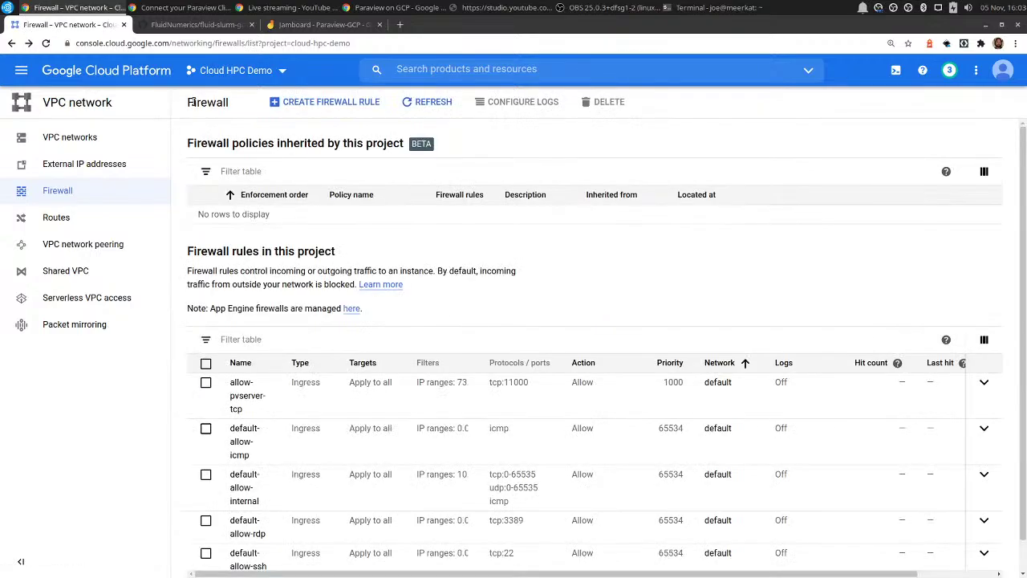
Open the IAM permissions page of the Cloud HPC Demo project
{"action": "left_click", "coordinate": [23, 71]}
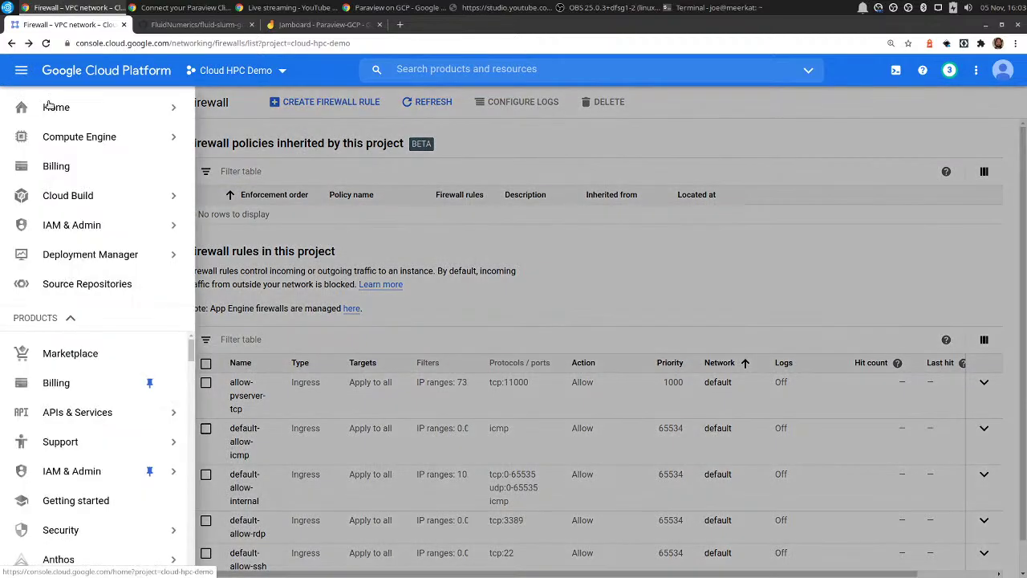
{"action": "mouse_move", "coordinate": [98, 203]}
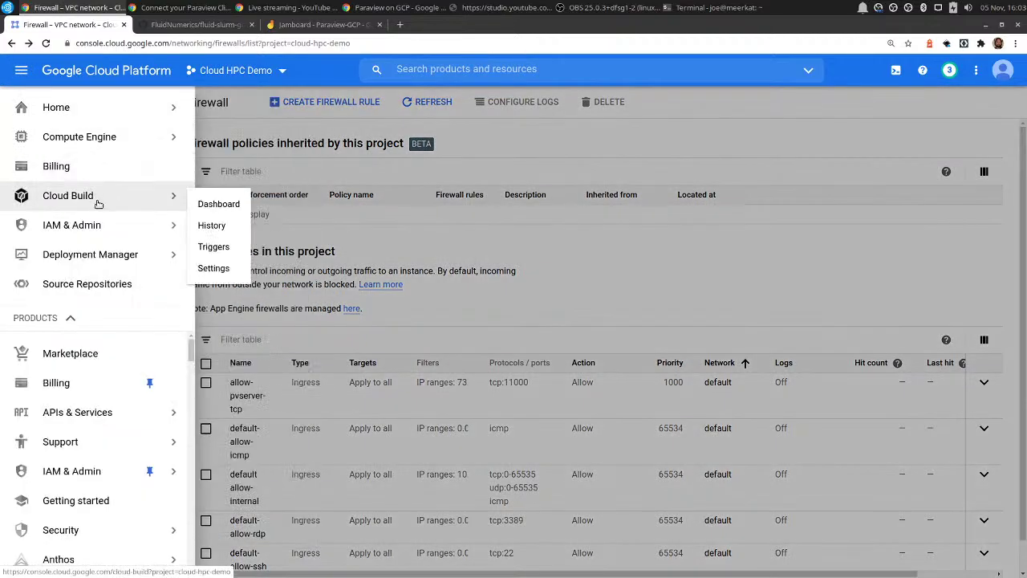
{"action": "mouse_move", "coordinate": [98, 231]}
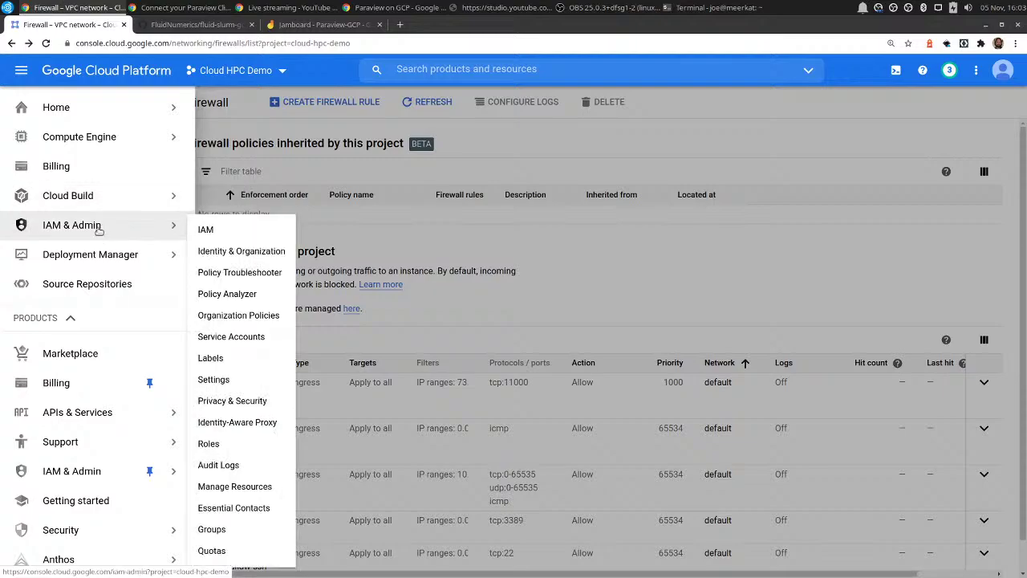
{"action": "left_click", "coordinate": [204, 230]}
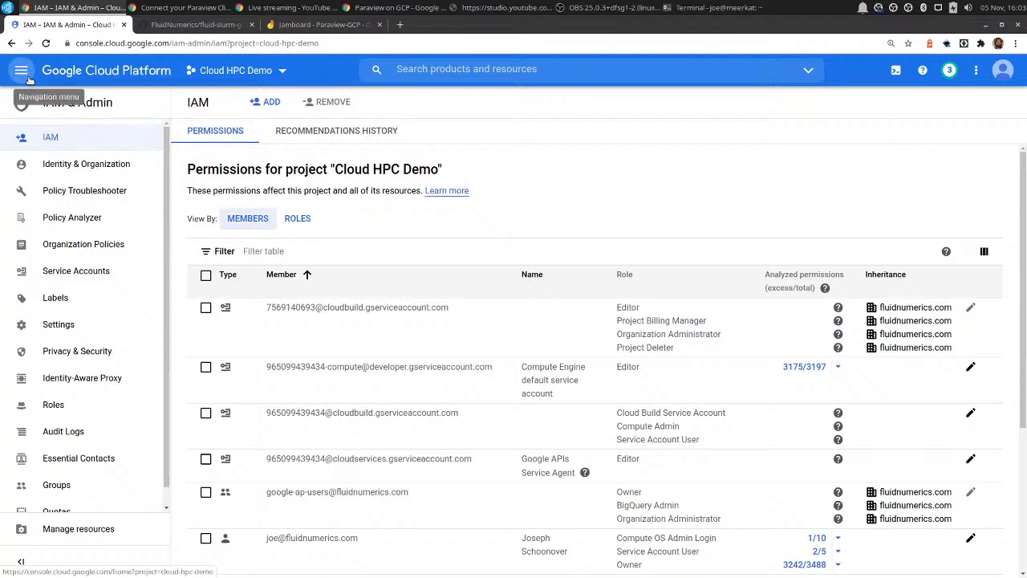
Start adding a member to the Cloud HPC Demo project and choose the Compute OS Admin Login role
{"action": "left_click", "coordinate": [265, 102]}
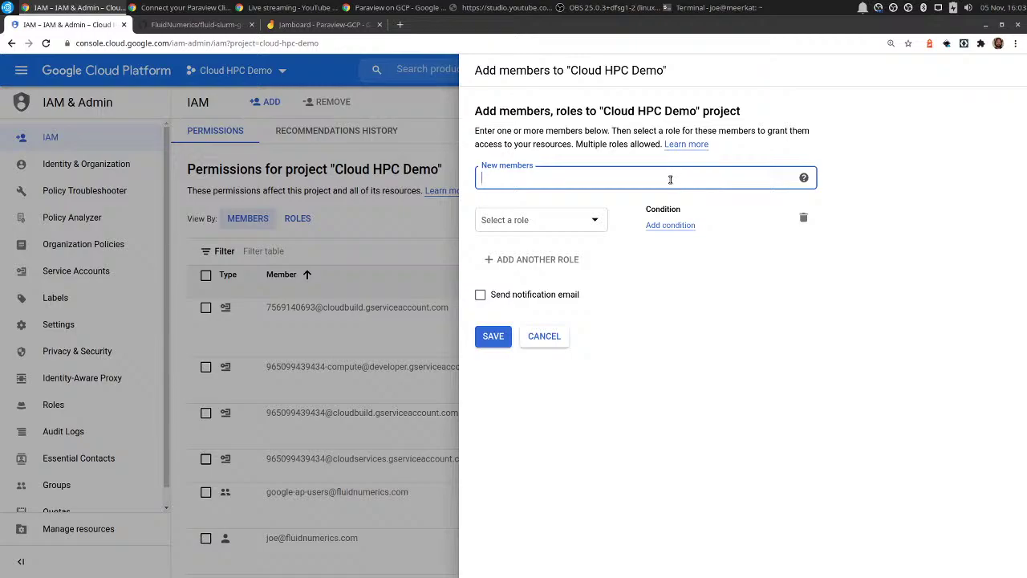
{"action": "left_click", "coordinate": [594, 219]}
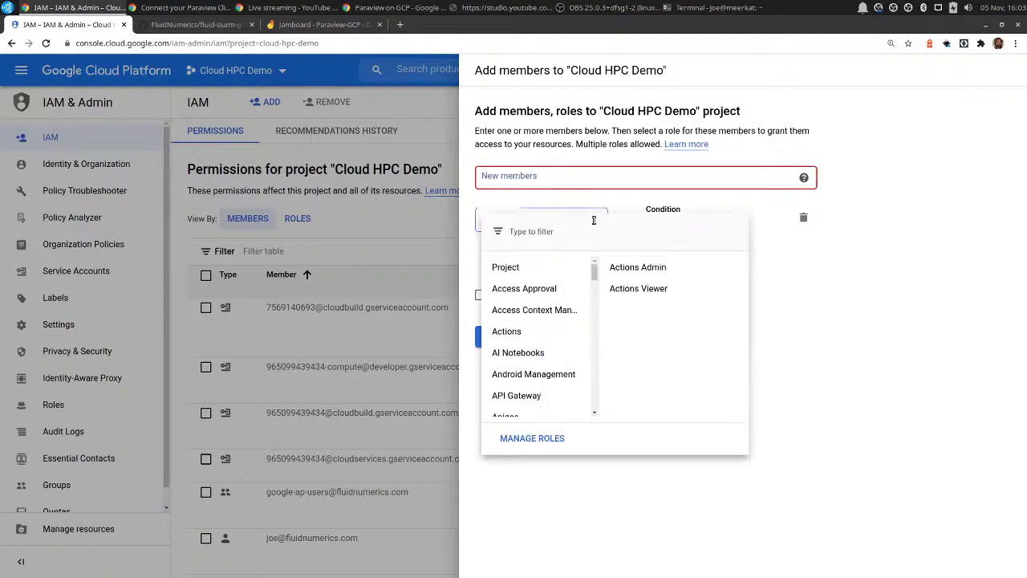
{"action": "type", "text": "compute o"}
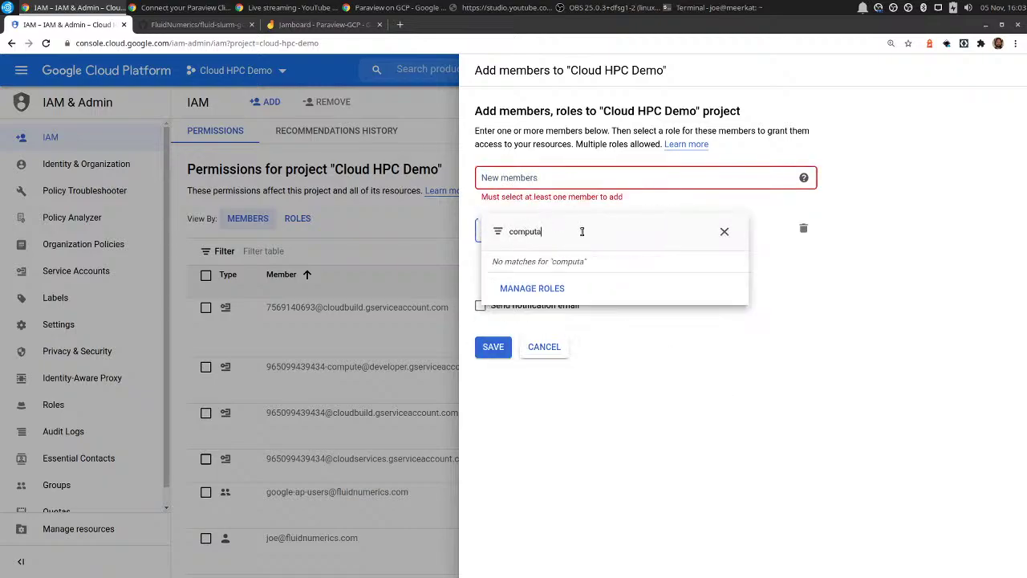
{"action": "type", "text": "s ad"}
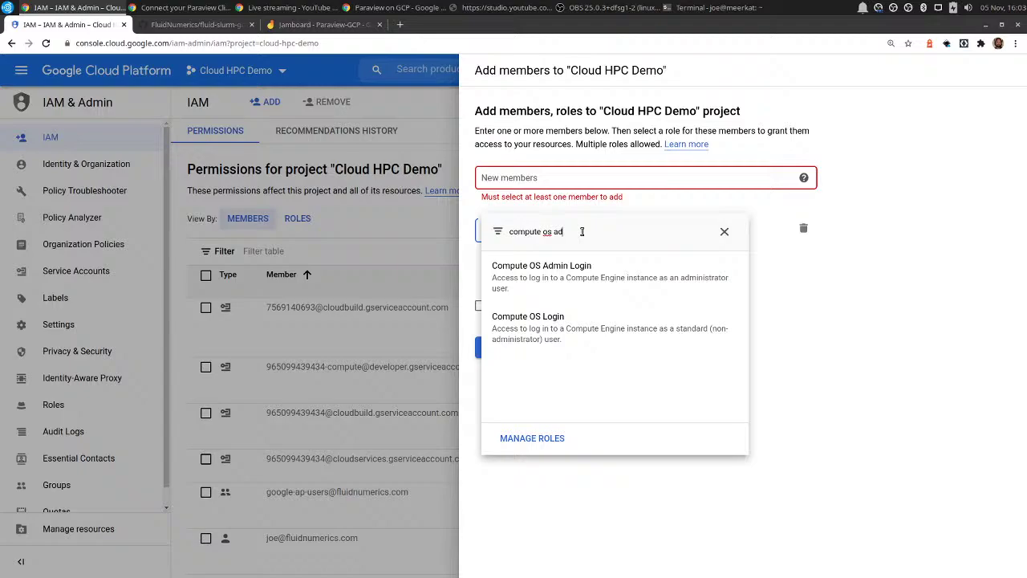
{"action": "left_click", "coordinate": [554, 270]}
Add a second role entry, search the roles for "service account", and cancel adding the member
{"action": "left_click", "coordinate": [526, 287]}
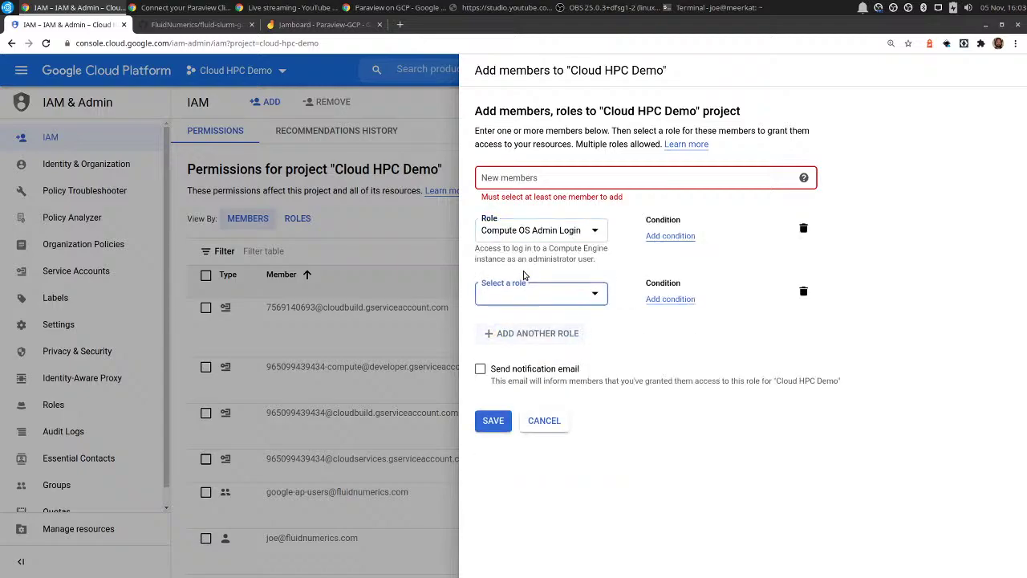
{"action": "left_click", "coordinate": [521, 293]}
{"action": "type", "text": "service"}
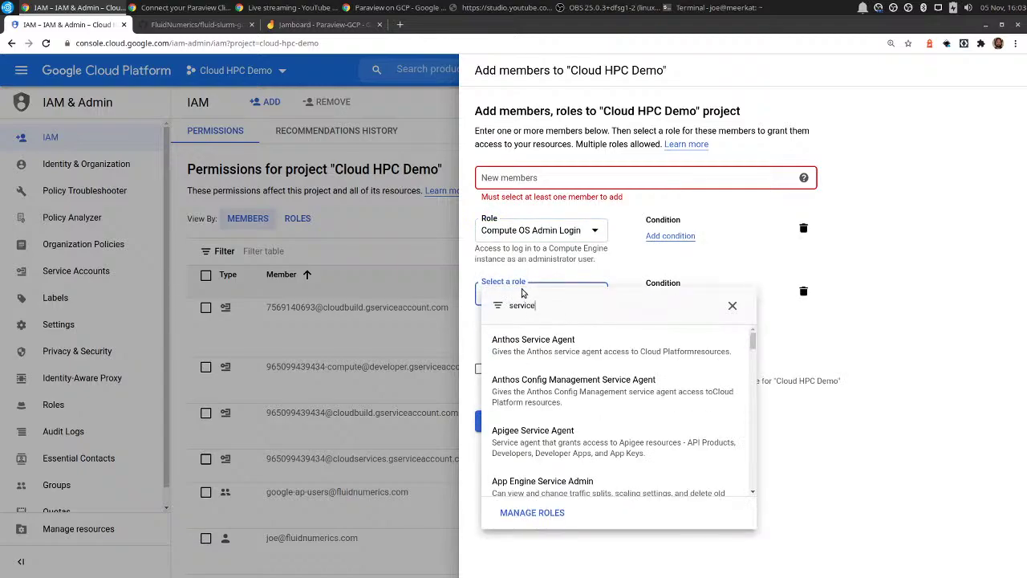
{"action": "type", "text": " account"}
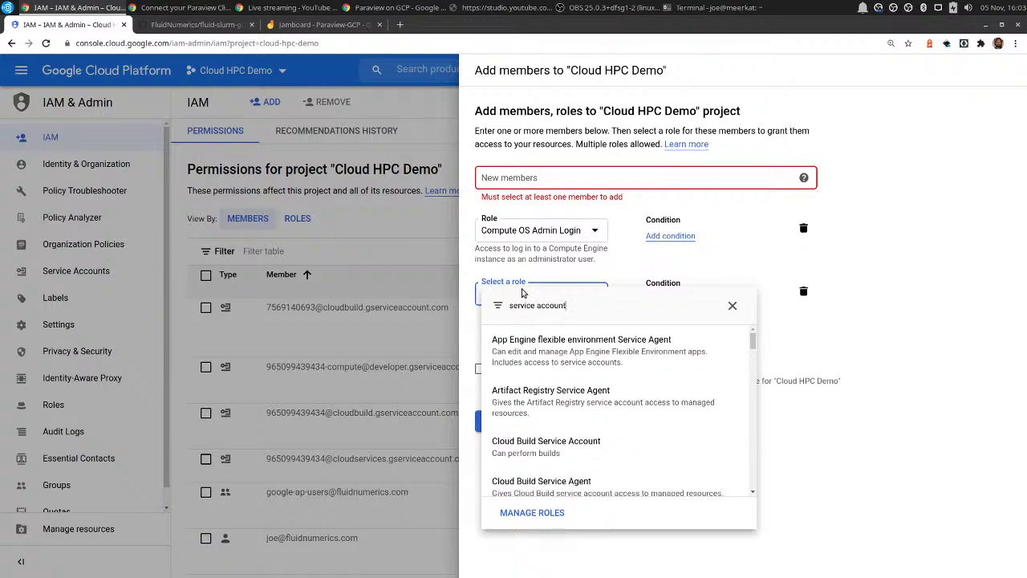
{"action": "left_click", "coordinate": [984, 311]}
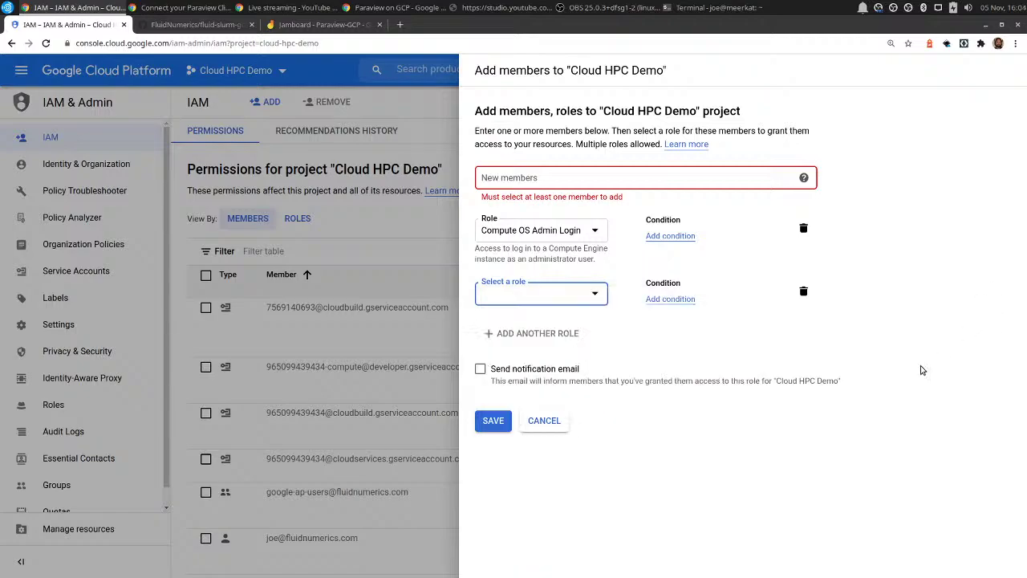
{"action": "left_click", "coordinate": [544, 425]}
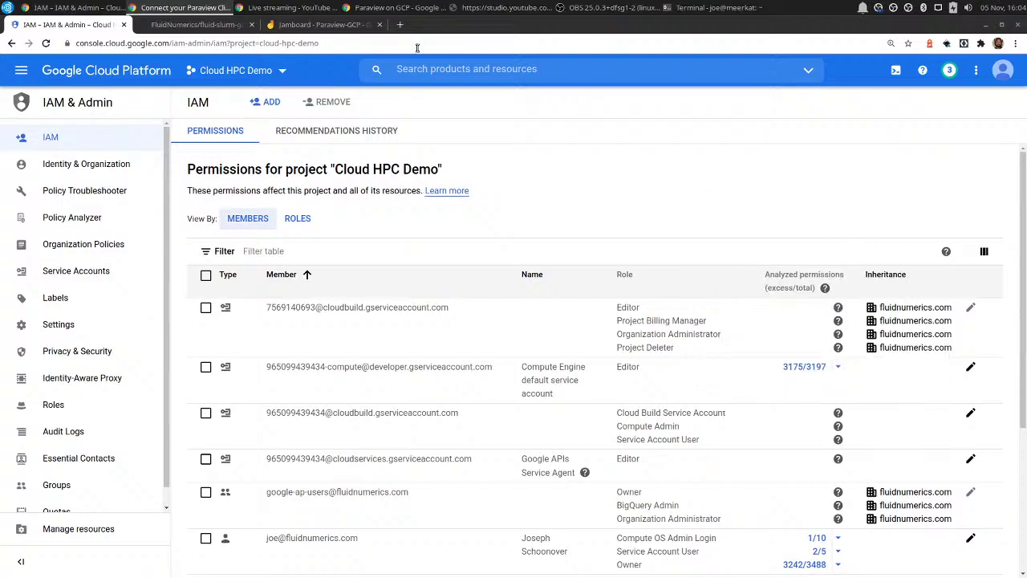
Open the Compute Engine VM instances page with a Cloud Shell session and enlarge the terminal area
{"action": "left_click", "coordinate": [18, 70]}
{"action": "left_click", "coordinate": [80, 142]}
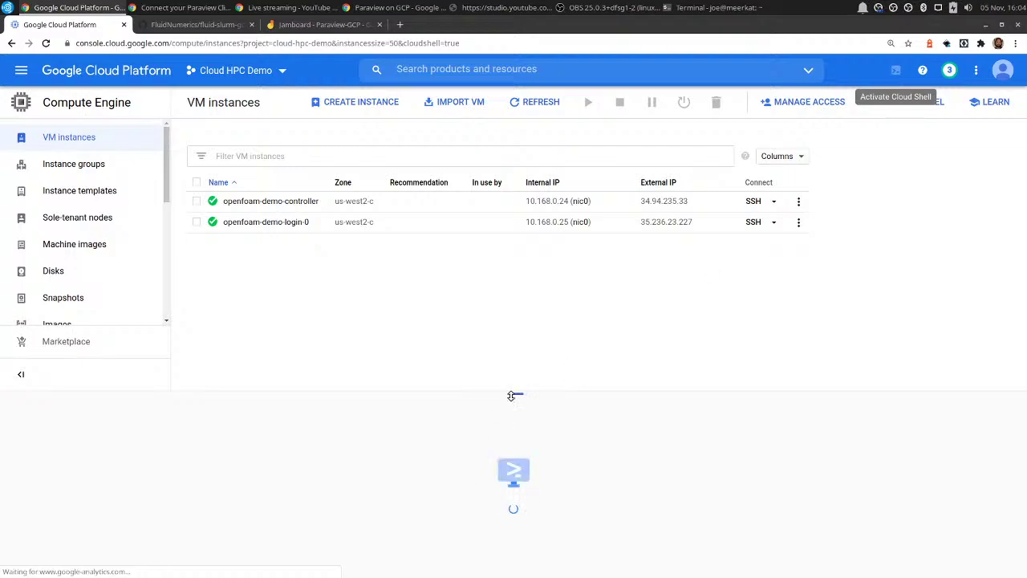
{"action": "left_click_drag", "start_coordinate": [514, 393], "coordinate": [514, 284]}
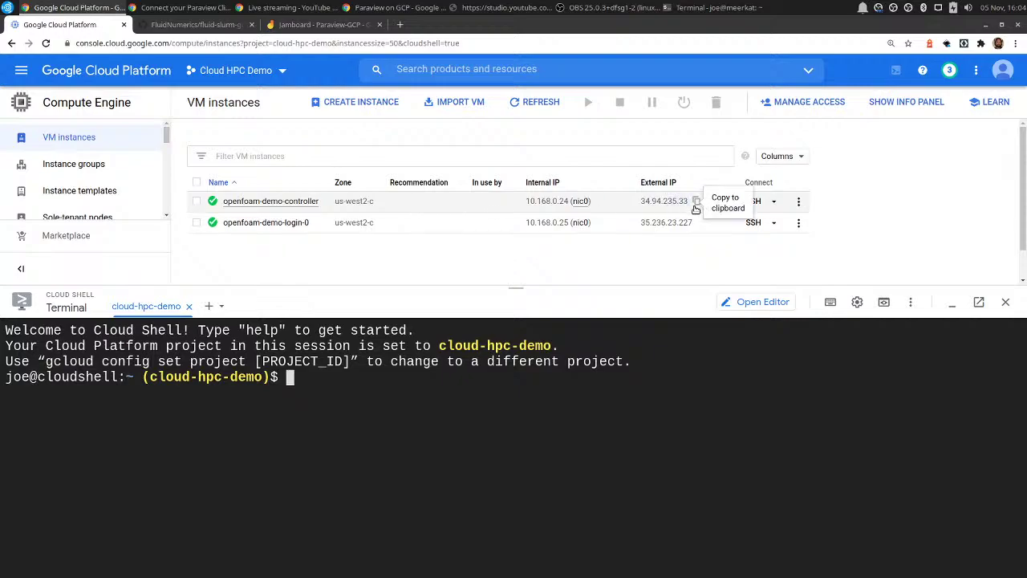
Connect over SSH from Cloud Shell to openfoam-demo-controller using its copied external IP address
{"action": "left_click", "coordinate": [695, 206]}
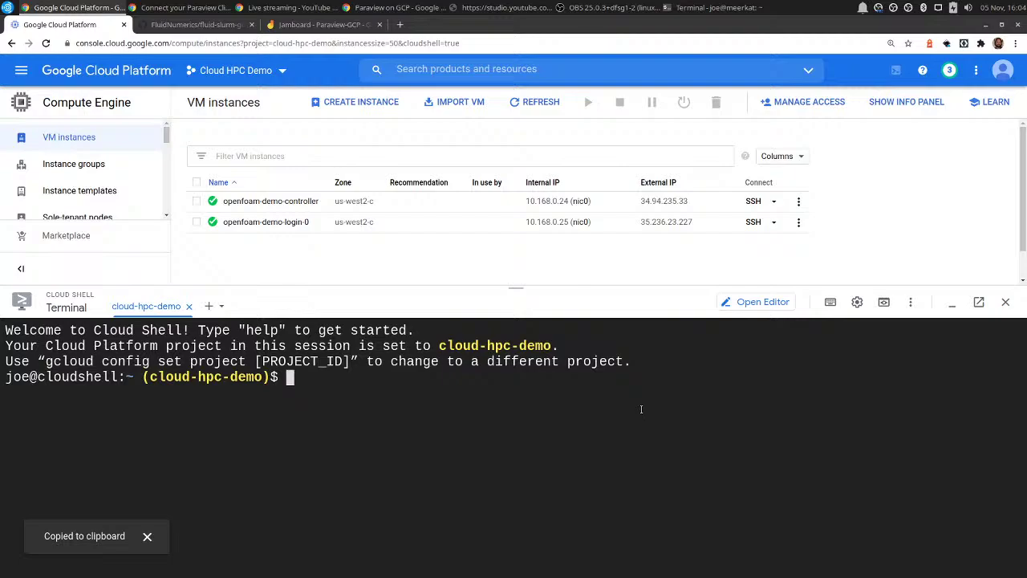
{"action": "type", "text": "ssh joe@"}
{"action": "key", "text": "ctrl+v"}
{"action": "key", "text": "Return"}
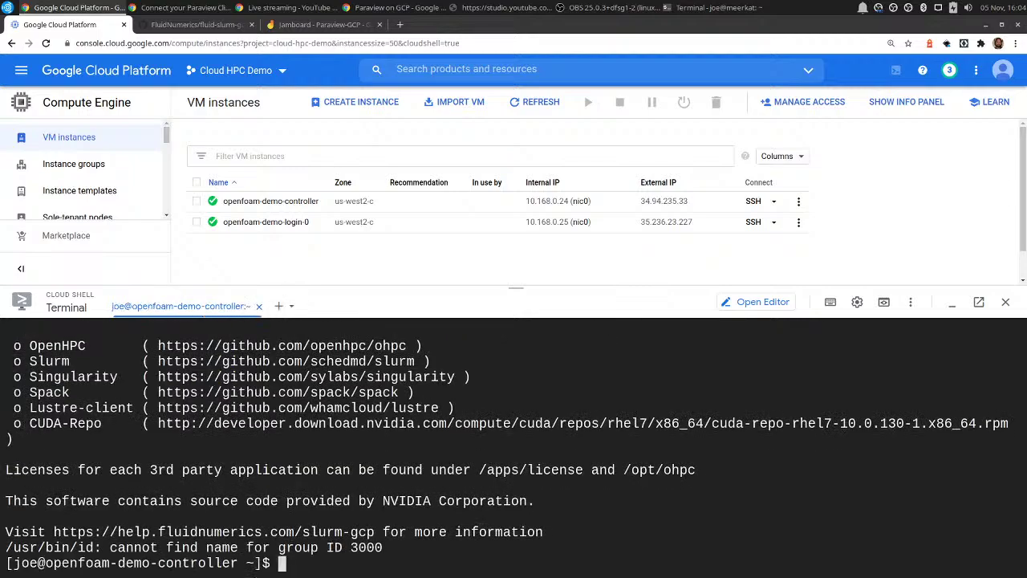
List the home directory on the controller and examine the aerofoilNACA0012 and fluid-slurm-gcp_custom-image-bakery directories
{"action": "key", "text": "ctrl+l"}
{"action": "type", "text": "ls"}
{"action": "key", "text": "Return"}
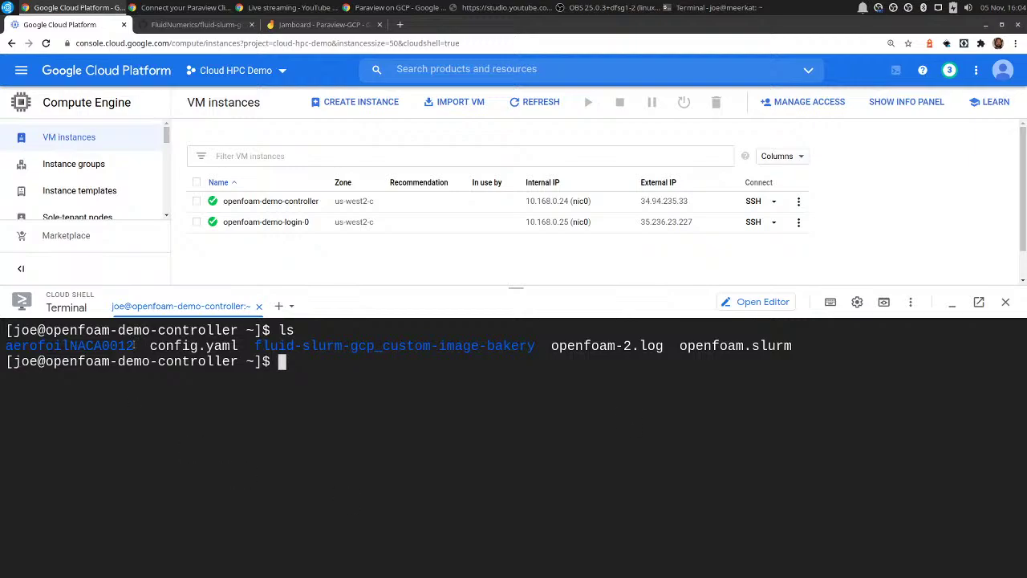
{"action": "left_click_drag", "start_coordinate": [136, 346], "coordinate": [3, 346]}
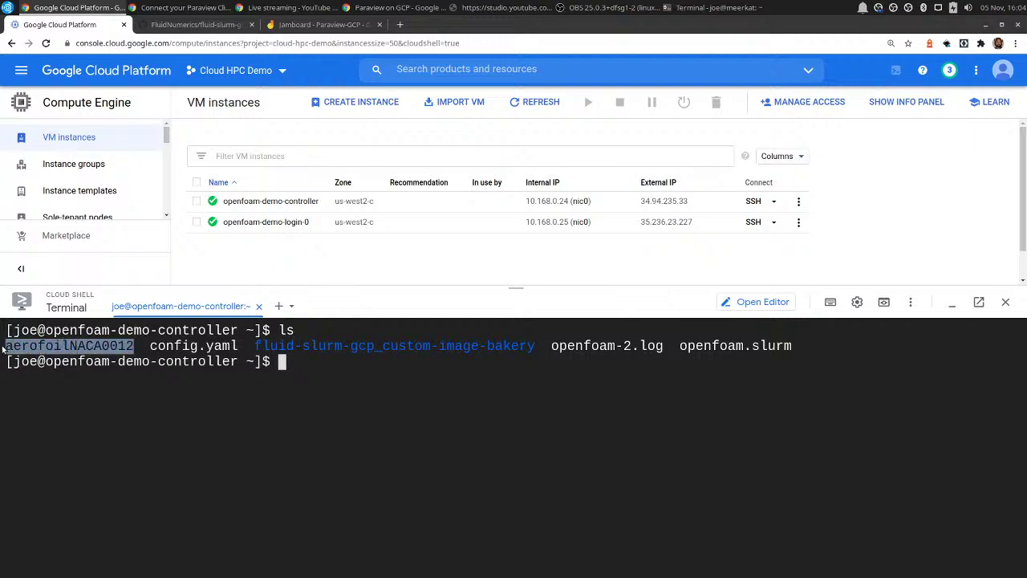
{"action": "key", "text": "ctrl+c"}
{"action": "left_click", "coordinate": [192, 381]}
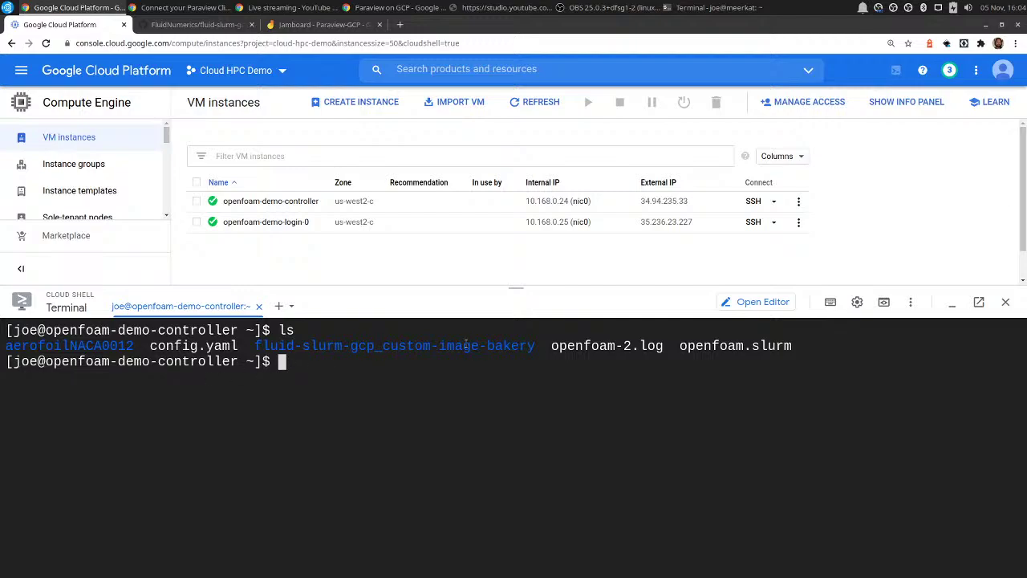
{"action": "left_click_drag", "start_coordinate": [539, 346], "coordinate": [255, 345]}
{"action": "key", "text": "ctrl+c"}
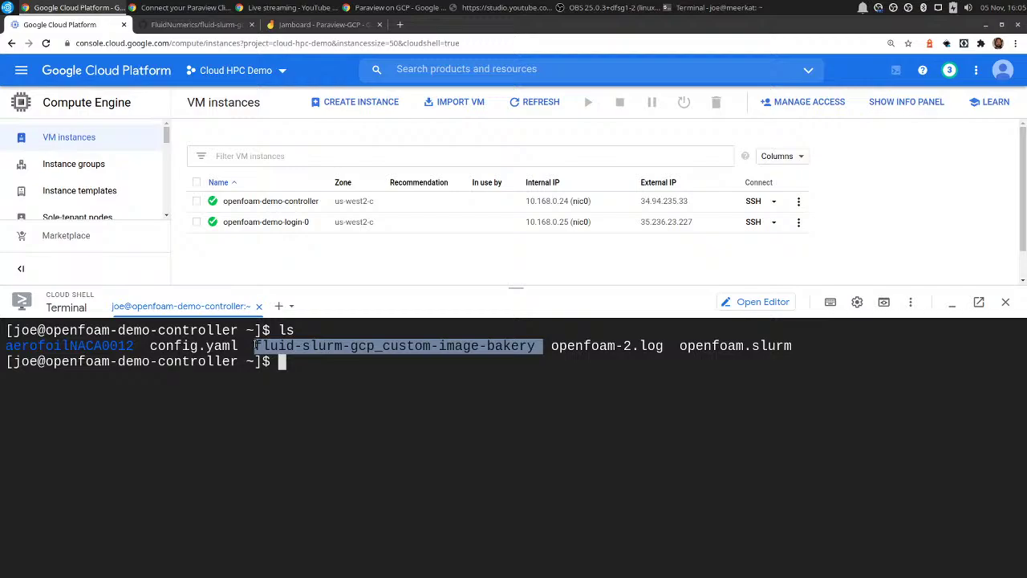
{"action": "left_click", "coordinate": [396, 368]}
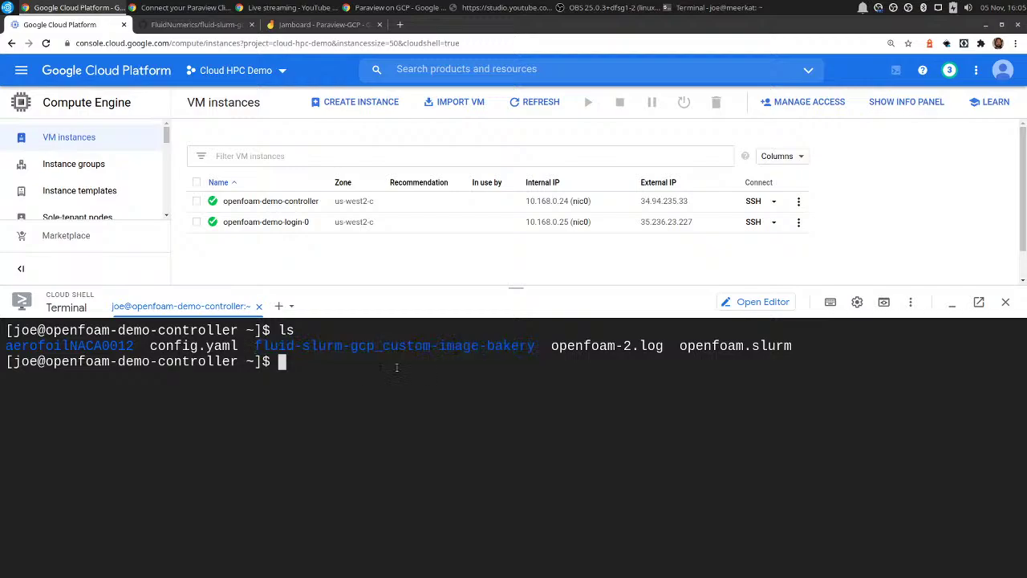
Switch to a root shell on the controller with sudo su and clear the terminal
{"action": "key", "text": "ctrl+l"}
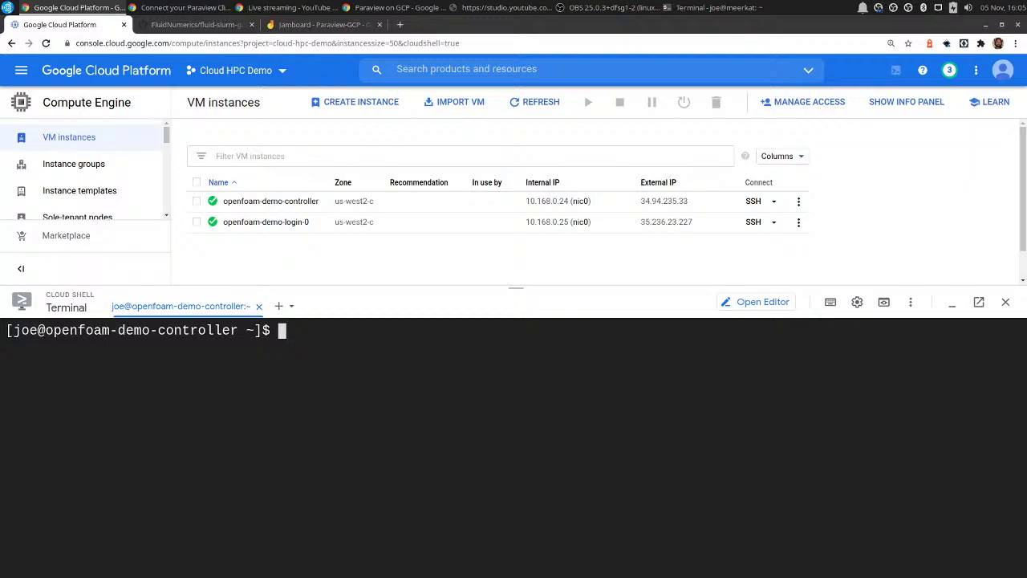
{"action": "type", "text": "sudo su"}
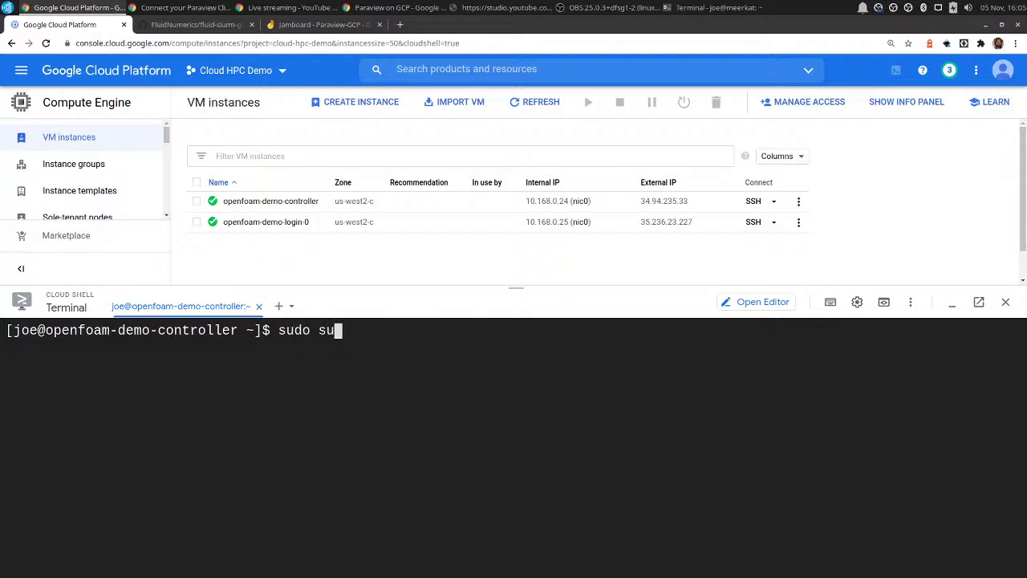
{"action": "key", "text": "Return"}
{"action": "key", "text": "ctrl+l"}
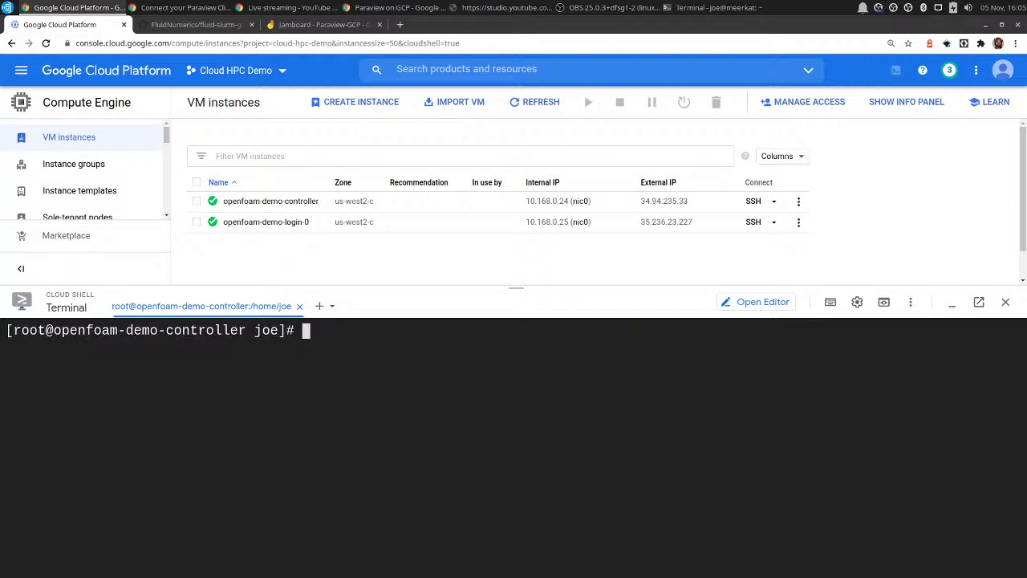
Open config.yaml in Vim and turn on line numbering
{"action": "type", "text": "vim config.yaml"}
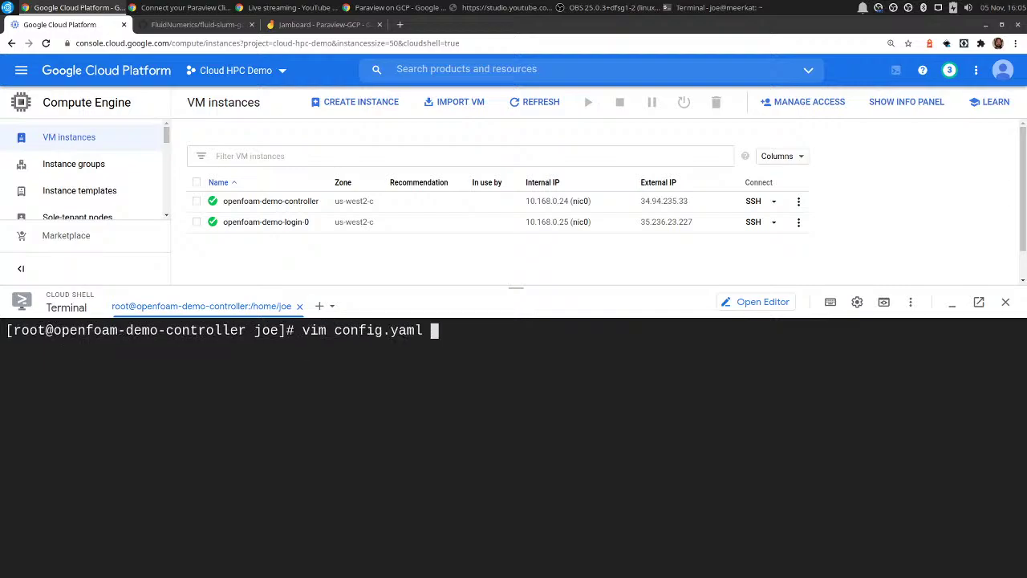
{"action": "key", "text": "Return"}
{"action": "key", "text": "Up"}
{"action": "key", "text": "Up"}
{"action": "key", "text": "Up"}
{"action": "key", "text": "Up"}
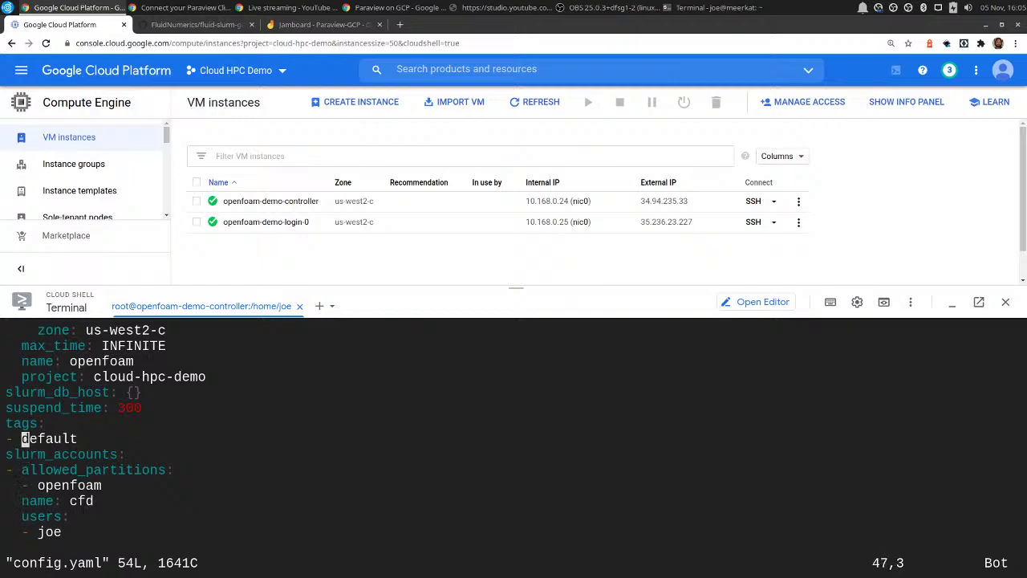
{"action": "type", "text": ":set number"}
{"action": "key", "text": "Return"}
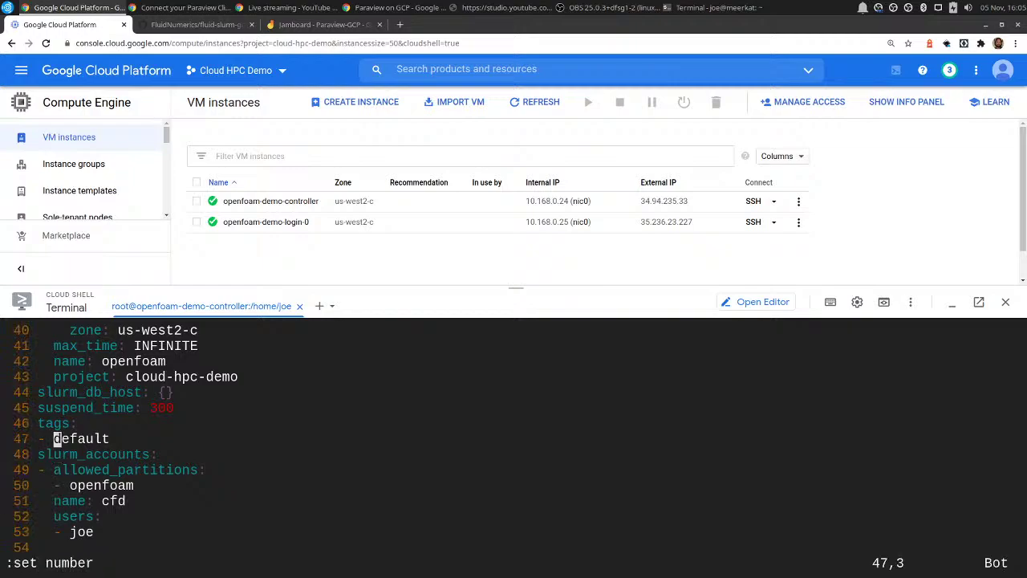
Examine the partitions section of config.yaml, including the openfoam partition's labels, machine settings and image path
{"action": "key", "text": "Up"}
{"action": "key", "text": "Up"}
{"action": "key", "text": "Up"}
{"action": "key", "text": "Up"}
{"action": "key", "text": "Up"}
{"action": "key", "text": "Up"}
{"action": "key", "text": "Up"}
{"action": "key", "text": "Up"}
{"action": "key", "text": "Up"}
{"action": "key", "text": "Up"}
{"action": "key", "text": "Up"}
{"action": "key", "text": "Up"}
{"action": "key", "text": "Up"}
{"action": "key", "text": "Up"}
{"action": "key", "text": "Up"}
{"action": "key", "text": "Up"}
{"action": "key", "text": "Up"}
{"action": "key", "text": "Up"}
{"action": "key", "text": "Up"}
{"action": "key", "text": "Up"}
{"action": "key", "text": "Up"}
{"action": "key", "text": "Up"}
{"action": "key", "text": "Up"}
{"action": "key", "text": "Up"}
{"action": "key", "text": "Up"}
{"action": "key", "text": "Up"}
{"action": "key", "text": "Up"}
{"action": "key", "text": "Up"}
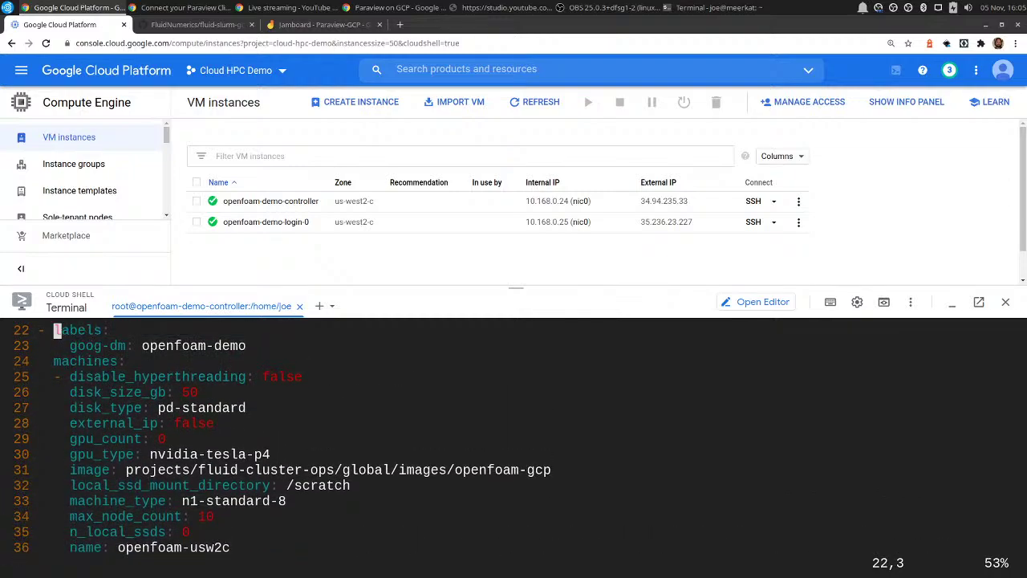
{"action": "key", "text": "Down"}
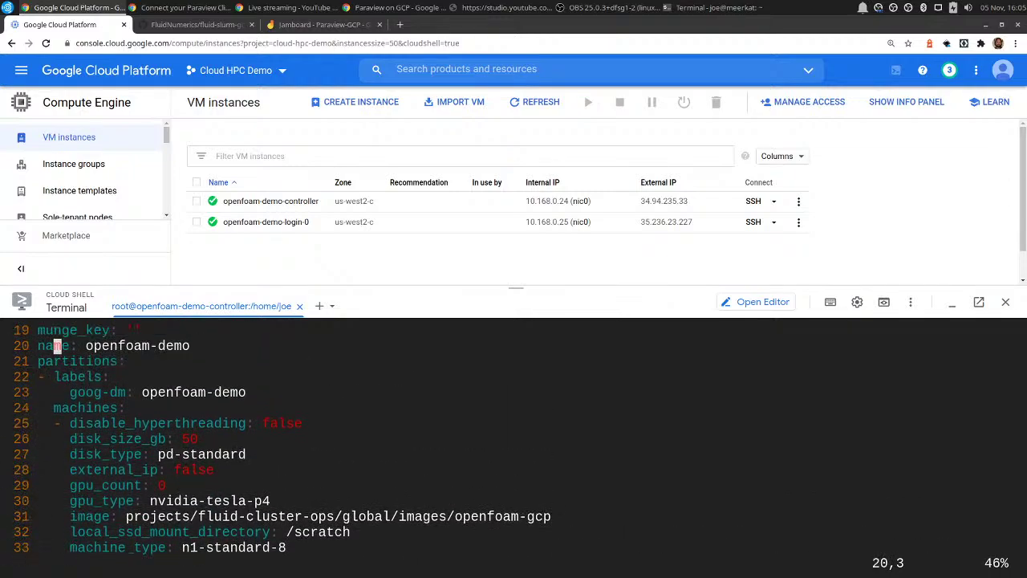
{"action": "key", "text": "Down"}
{"action": "key", "text": "Down"}
{"action": "key", "text": "Down"}
{"action": "key", "text": "Down"}
{"action": "key", "text": "Down"}
{"action": "key", "text": "Down"}
{"action": "key", "text": "Down"}
{"action": "key", "text": "Down"}
{"action": "key", "text": "Down"}
{"action": "key", "text": "Down"}
{"action": "key", "text": "Down"}
{"action": "key", "text": "Down"}
{"action": "key", "text": "Up"}
{"action": "key", "text": "Right"}
{"action": "key", "text": "Right"}
{"action": "key", "text": "Right"}
{"action": "key", "text": "Right"}
{"action": "key", "text": "Right"}
{"action": "key", "text": "Right"}
{"action": "key", "text": "Right"}
{"action": "key", "text": "Right"}
{"action": "key", "text": "Right"}
{"action": "key", "text": "Right"}
{"action": "key", "text": "Right"}
{"action": "key", "text": "Right"}
{"action": "key", "text": "Right"}
{"action": "key", "text": "Right"}
{"action": "key", "text": "Right"}
{"action": "key", "text": "Right"}
{"action": "key", "text": "Right"}
{"action": "key", "text": "Right"}
{"action": "key", "text": "Right"}
{"action": "key", "text": "Right"}
{"action": "key", "text": "Left"}
{"action": "key", "text": "Left"}
{"action": "key", "text": "Left"}
{"action": "key", "text": "Left"}
{"action": "key", "text": "Left"}
{"action": "key", "text": "Left"}
{"action": "key", "text": "Left"}
{"action": "key", "text": "Left"}
{"action": "key", "text": "Left"}
{"action": "key", "text": "Left"}
{"action": "key", "text": "Left"}
{"action": "key", "text": "Left"}
{"action": "key", "text": "Left"}
{"action": "key", "text": "Left"}
{"action": "key", "text": "Left"}
{"action": "key", "text": "Left"}
{"action": "key", "text": "Left"}
{"action": "key", "text": "Left"}
{"action": "key", "text": "Up"}
{"action": "key", "text": "Up"}
{"action": "key", "text": "Up"}
{"action": "key", "text": "Up"}
{"action": "key", "text": "Up"}
{"action": "key", "text": "Up"}
{"action": "key", "text": "Up"}
{"action": "key", "text": "Up"}
{"action": "key", "text": "Up"}
{"action": "key", "text": "Up"}
{"action": "key", "text": "Down"}
{"action": "key", "text": "Down"}
{"action": "key", "text": "Down"}
{"action": "key", "text": "Down"}
{"action": "key", "text": "Down"}
{"action": "key", "text": "Down"}
{"action": "key", "text": "Down"}
{"action": "key", "text": "Down"}
{"action": "key", "text": "Down"}
{"action": "key", "text": "Down"}
{"action": "key", "text": "Down"}
{"action": "key", "text": "Down"}
{"action": "key", "text": "Down"}
{"action": "key", "text": "Down"}
{"action": "key", "text": "Down"}
{"action": "key", "text": "Down"}
{"action": "key", "text": "Down"}
{"action": "key", "text": "Down"}
{"action": "key", "text": "Down"}
{"action": "key", "text": "Down"}
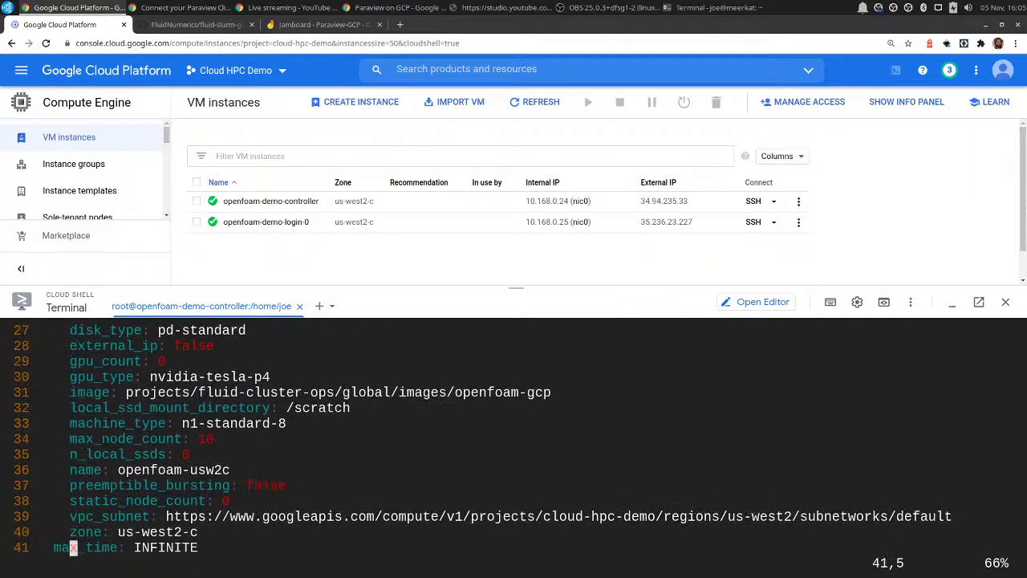
Yank the whole openfoam partition block in config.yaml, lines 22 to 43, from labels to project
{"action": "key", "text": "Down"}
{"action": "key", "text": "Down"}
{"action": "key", "text": "Down"}
{"action": "key", "text": "Down"}
{"action": "key", "text": "Up"}
{"action": "key", "text": "Up"}
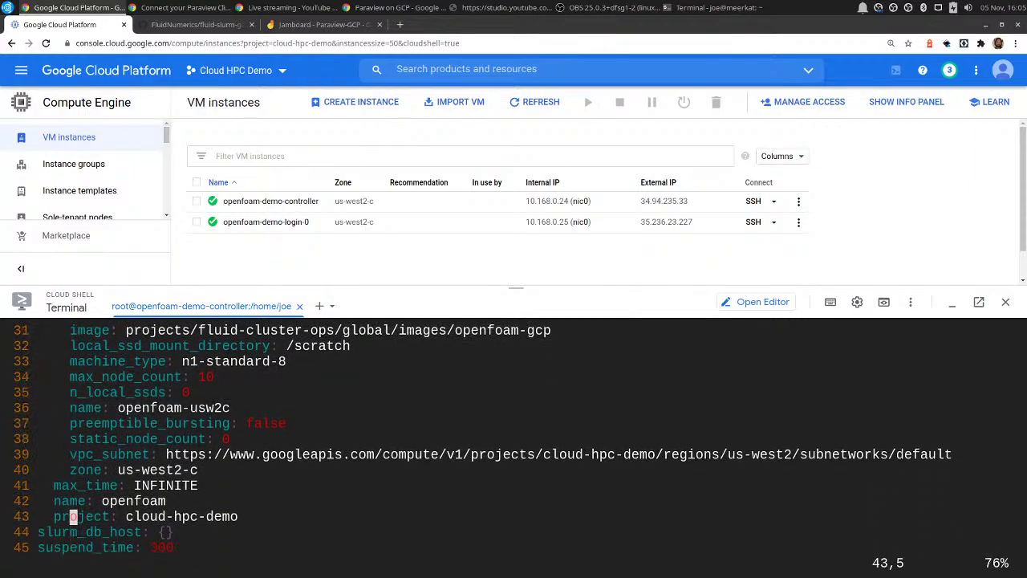
{"action": "key", "text": "y"}
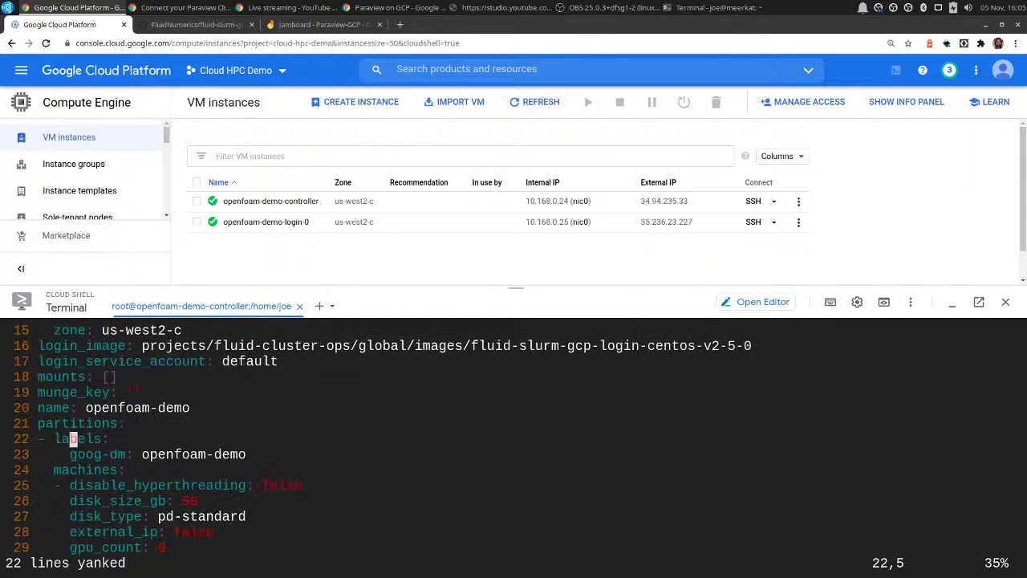
Paste the copied openfoam partition block directly below the existing one in config.yaml, after its project line
{"action": "key", "text": "Down"}
{"action": "key", "text": "Down"}
{"action": "key", "text": "Down"}
{"action": "key", "text": "Down"}
{"action": "key", "text": "Down"}
{"action": "key", "text": "Down"}
{"action": "key", "text": "Down"}
{"action": "key", "text": "Down"}
{"action": "key", "text": "Down"}
{"action": "key", "text": "Down"}
{"action": "key", "text": "Down"}
{"action": "key", "text": "Down"}
{"action": "key", "text": "Down"}
{"action": "key", "text": "Down"}
{"action": "key", "text": "Down"}
{"action": "key", "text": "Down"}
{"action": "key", "text": "Down"}
{"action": "key", "text": "Down"}
{"action": "key", "text": "Down"}
{"action": "key", "text": "Down"}
{"action": "key", "text": "p"}
Change the pasted partition's image to projects/fluid-cluster-ops/global/images/paraview-gcp
{"action": "key", "text": "Down"}
{"action": "key", "text": "Down"}
{"action": "key", "text": "Down"}
{"action": "key", "text": "Down"}
{"action": "key", "text": "Down"}
{"action": "key", "text": "Down"}
{"action": "key", "text": "Down"}
{"action": "key", "text": "Down"}
{"action": "key", "text": "Down"}
{"action": "key", "text": "Down"}
{"action": "key", "text": "Down"}
{"action": "key", "text": "Down"}
{"action": "key", "text": "Down"}
{"action": "key", "text": "Down"}
{"action": "key", "text": "Down"}
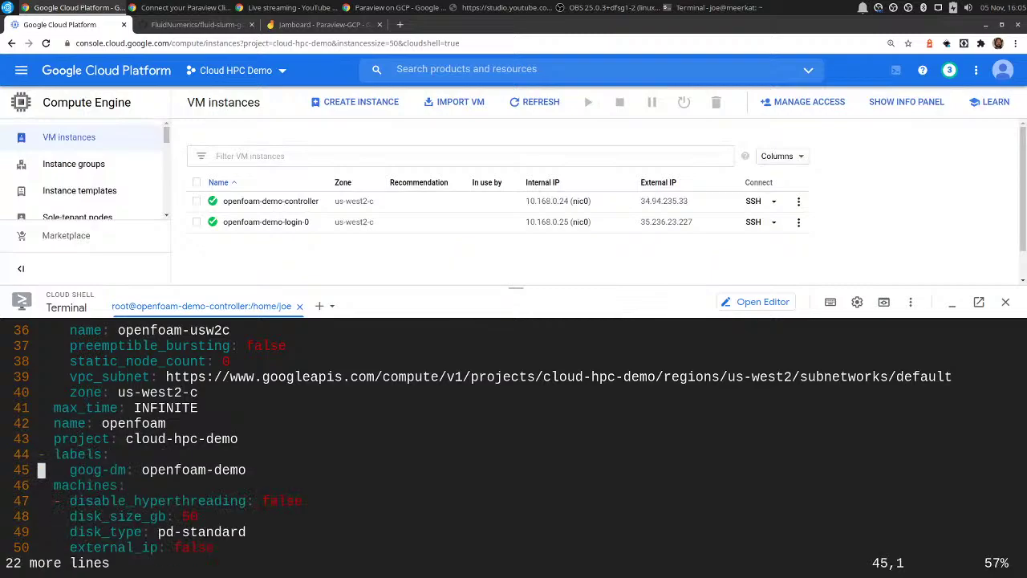
{"action": "key", "text": "Up"}
{"action": "key", "text": "Up"}
{"action": "key", "text": "Up"}
{"action": "key", "text": "Up"}
{"action": "key", "text": "Up"}
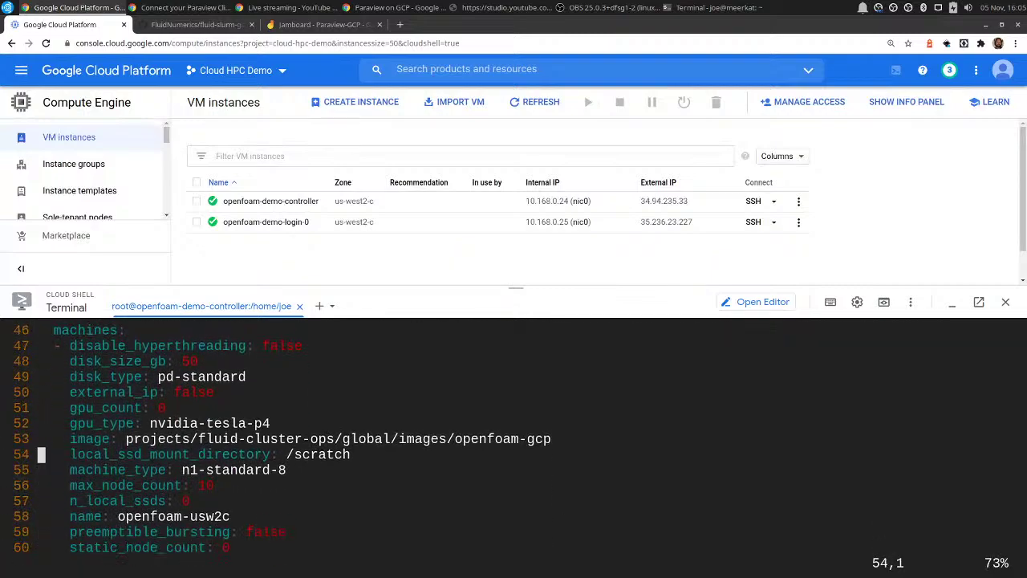
{"action": "key", "text": "Up"}
{"action": "key", "text": "End"}
{"action": "key", "text": "o"}
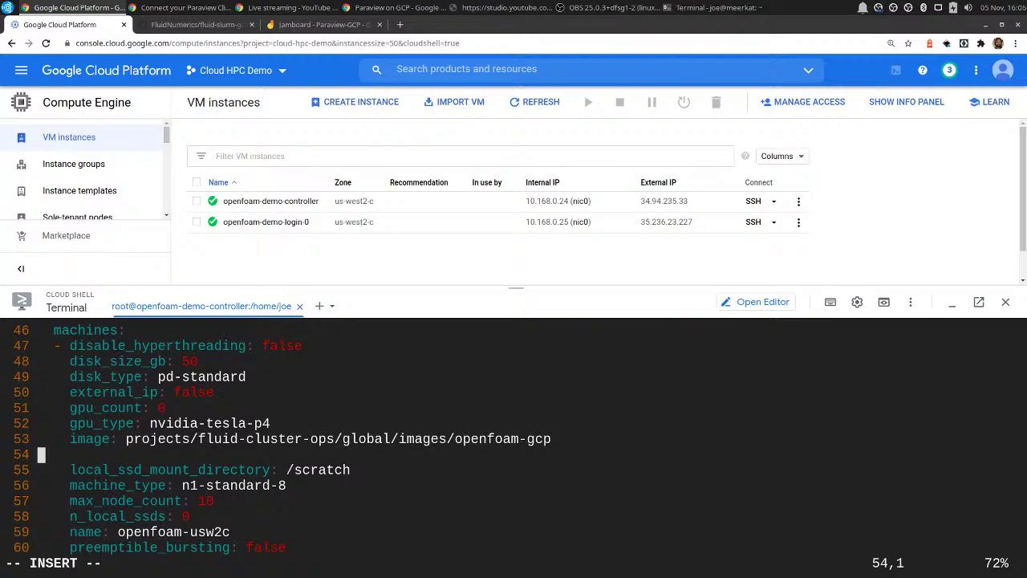
{"action": "key", "text": "BackSpace"}
{"action": "key", "text": "Left"}
{"action": "key", "text": "Left"}
{"action": "key", "text": "Left"}
{"action": "key", "text": "Left"}
{"action": "key", "text": "BackSpace"}
{"action": "key", "text": "BackSpace"}
{"action": "key", "text": "BackSpace"}
{"action": "key", "text": "BackSpace"}
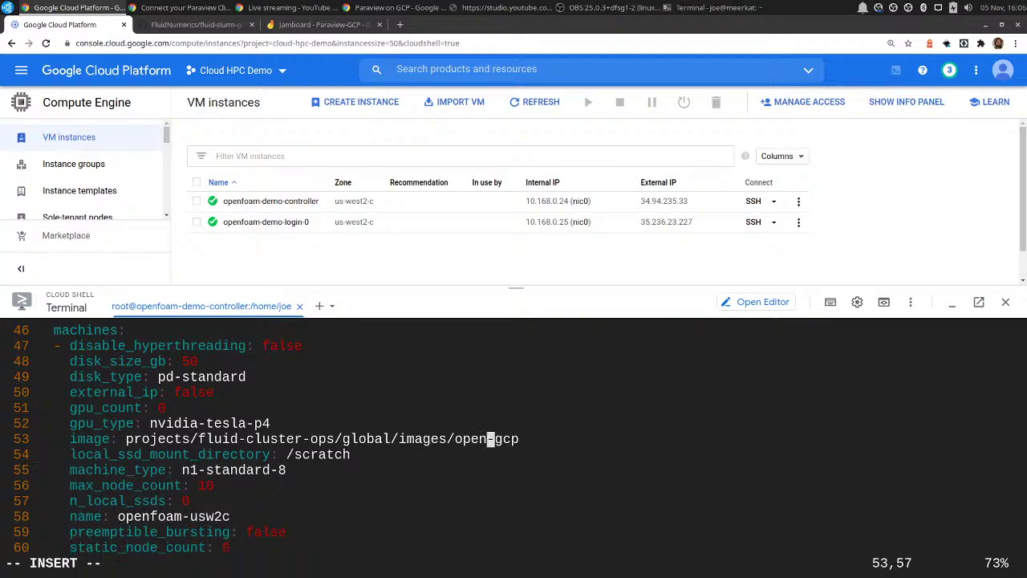
{"action": "key", "text": "BackSpace"}
{"action": "key", "text": "BackSpace"}
{"action": "key", "text": "BackSpace"}
{"action": "key", "text": "BackSpace"}
{"action": "type", "text": "paraview"}
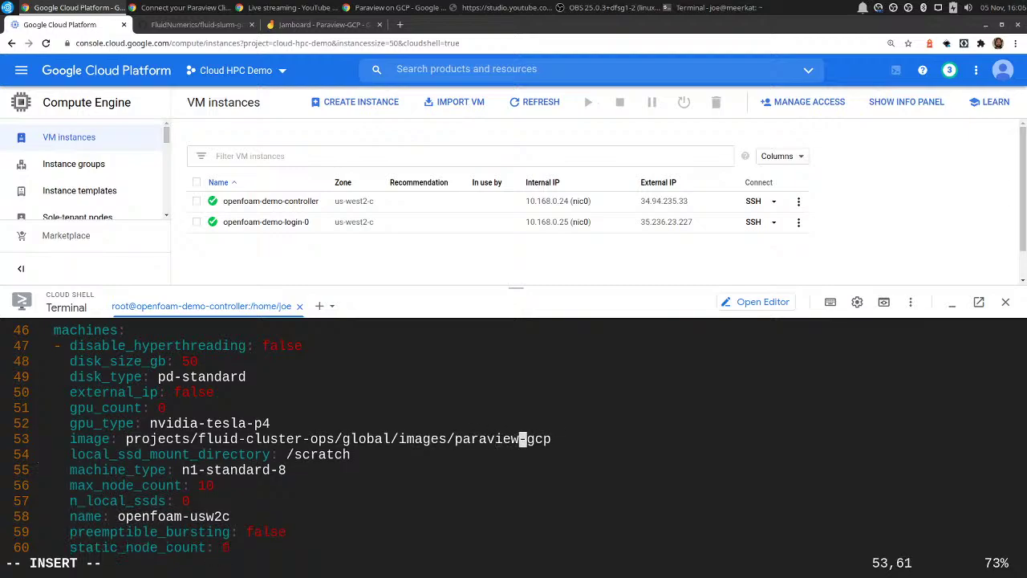
Rename the machine entry in the pasted partition block to paraview-usw2c
{"action": "key", "text": "Down"}
{"action": "key", "text": "Down"}
{"action": "key", "text": "Down"}
{"action": "key", "text": "Down"}
{"action": "key", "text": "Down"}
{"action": "key", "text": "Left"}
{"action": "key", "text": "Left"}
{"action": "key", "text": "Left"}
{"action": "key", "text": "Left"}
{"action": "key", "text": "Left"}
{"action": "key", "text": "Left"}
{"action": "key", "text": "BackSpace"}
{"action": "key", "text": "BackSpace"}
{"action": "key", "text": "BackSpace"}
{"action": "key", "text": "BackSpace"}
{"action": "key", "text": "BackSpace"}
{"action": "key", "text": "BackSpace"}
{"action": "key", "text": "BackSpace"}
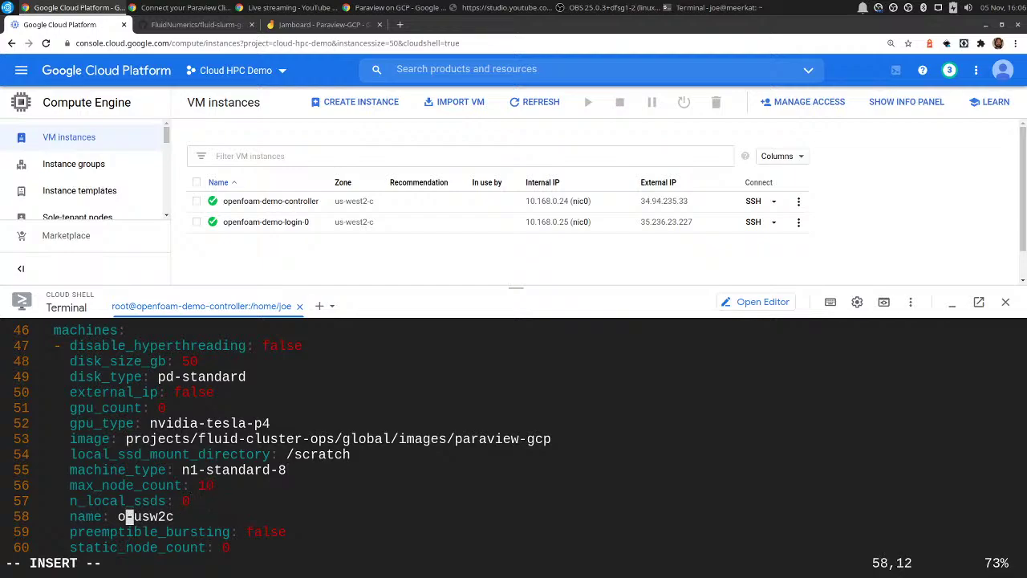
{"action": "key", "text": "BackSpace"}
{"action": "type", "text": "paraview"}
Set the pasted partition's own name, below max_time, to paraview and write config.yaml without leaving Vim
{"action": "key", "text": "Down"}
{"action": "key", "text": "Down"}
{"action": "key", "text": "Down"}
{"action": "key", "text": "Down"}
{"action": "key", "text": "Down"}
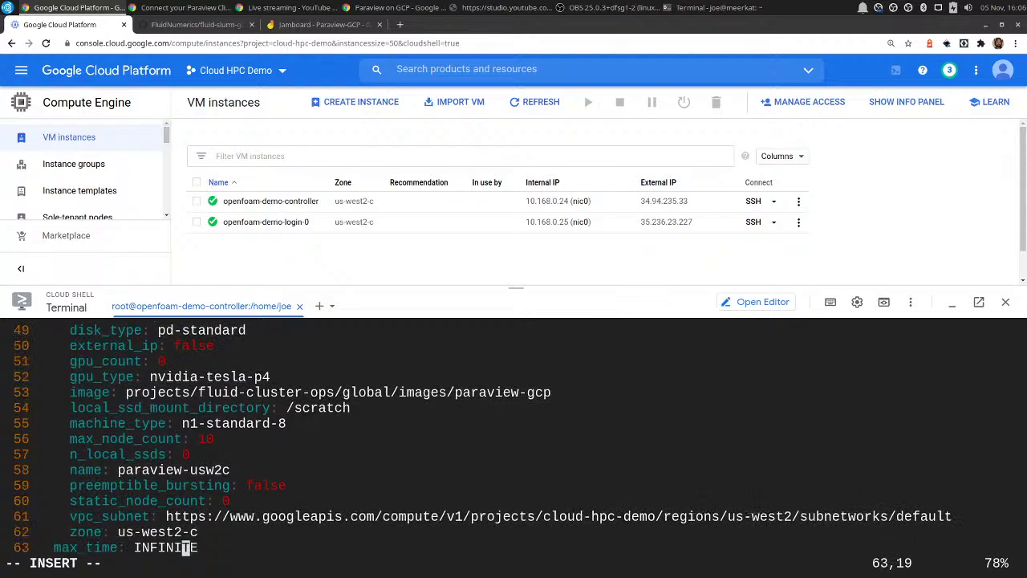
{"action": "key", "text": "Down"}
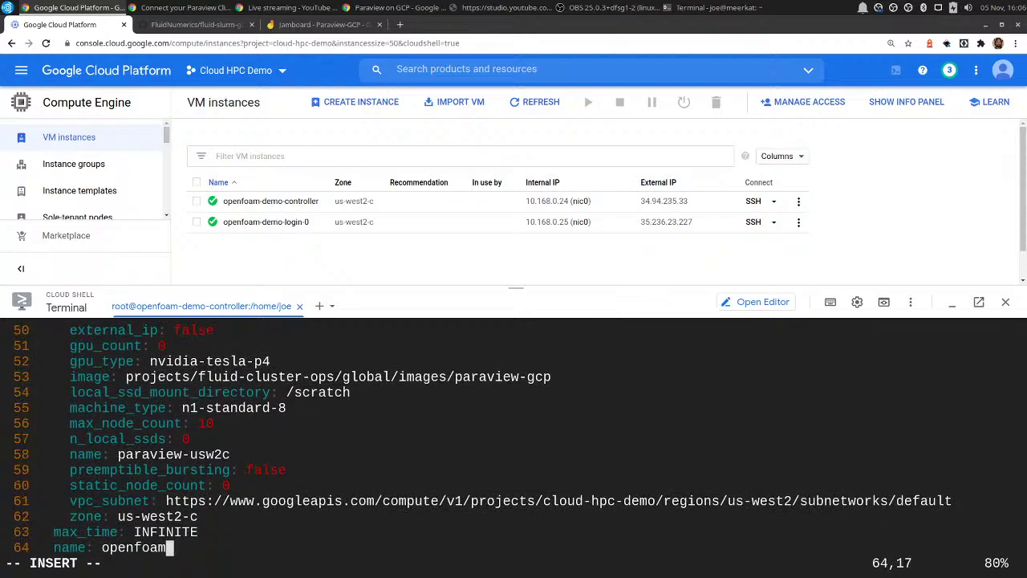
{"action": "key", "text": "Down"}
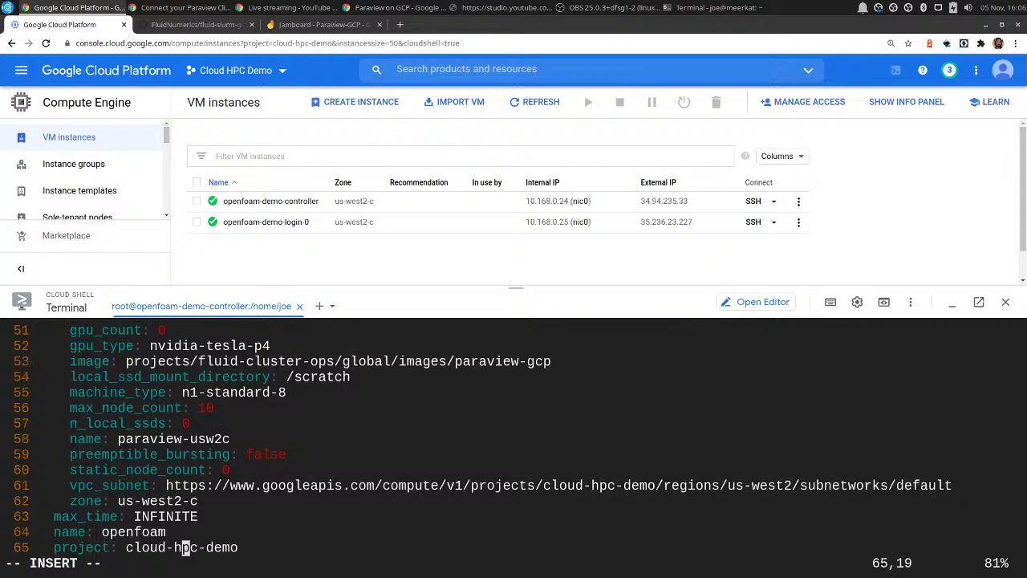
{"action": "key", "text": "Up"}
{"action": "key", "text": "BackSpace"}
{"action": "key", "text": "BackSpace"}
{"action": "key", "text": "BackSpace"}
{"action": "key", "text": "BackSpace"}
{"action": "key", "text": "BackSpace"}
{"action": "key", "text": "BackSpace"}
{"action": "key", "text": "BackSpace"}
{"action": "key", "text": "BackSpace"}
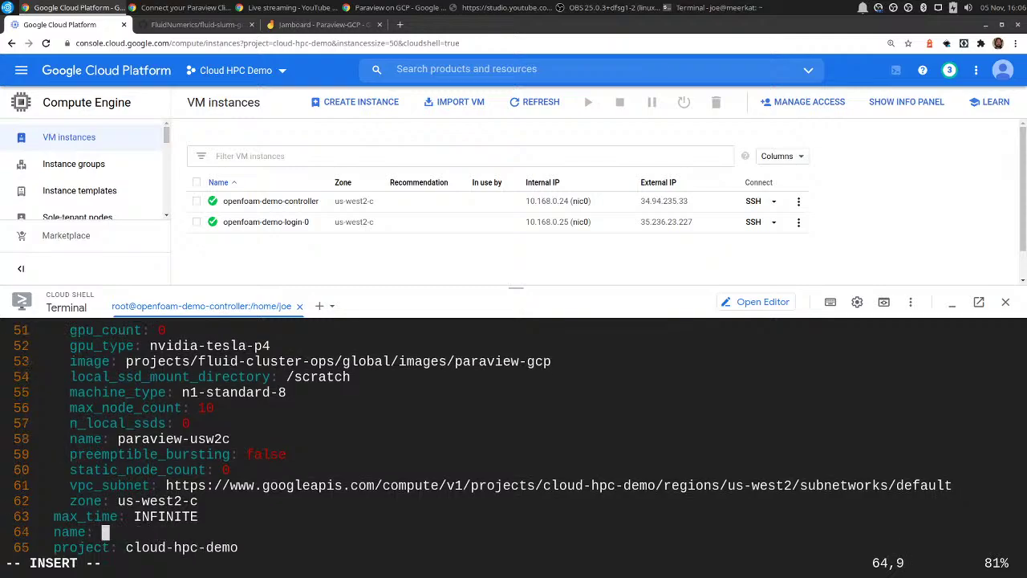
{"action": "type", "text": "paraview"}
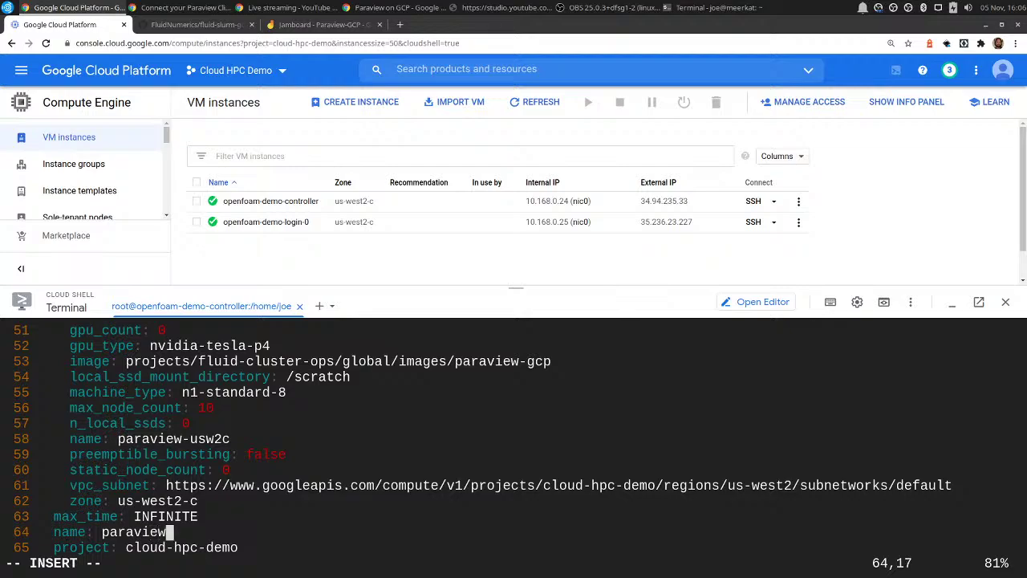
{"action": "key", "text": "Escape"}
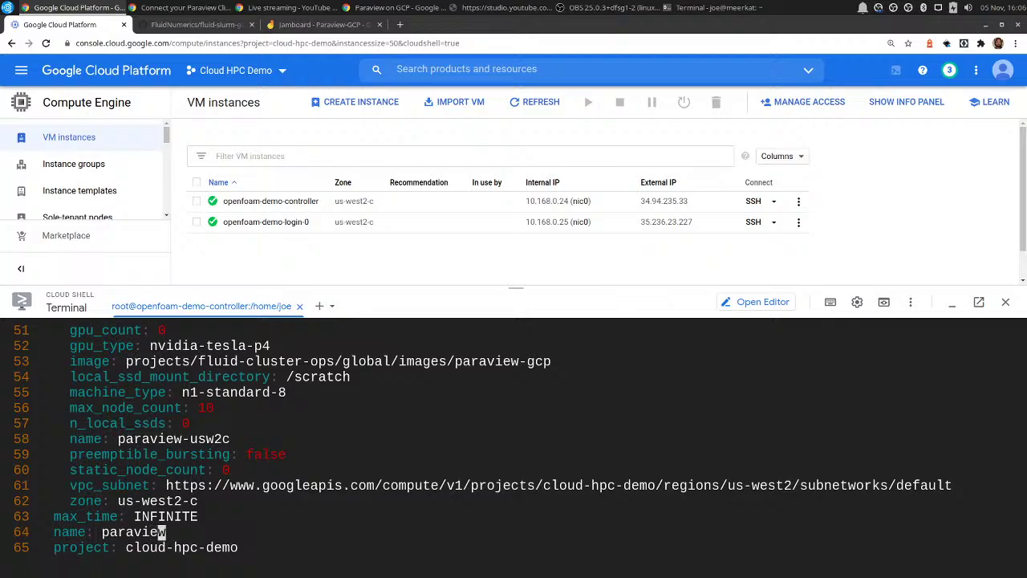
{"action": "type", "text": ":w"}
{"action": "key", "text": "Return"}
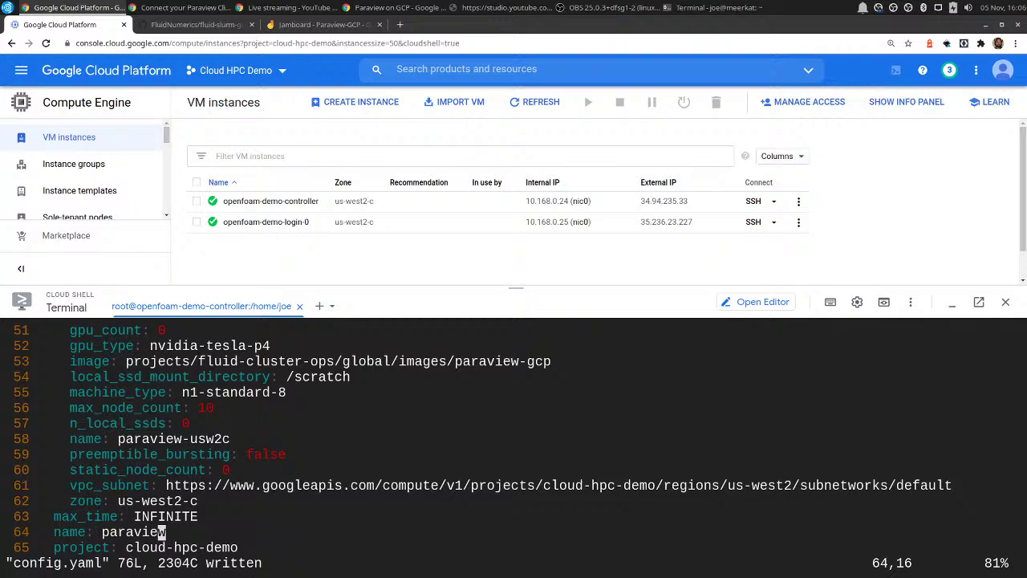
Add paraview below openfoam in the cfd account's allowed_partitions under slurm_accounts, and save and quit config.yaml
{"action": "key", "text": "Down"}
{"action": "key", "text": "Down"}
{"action": "key", "text": "Down"}
{"action": "key", "text": "Down"}
{"action": "key", "text": "Down"}
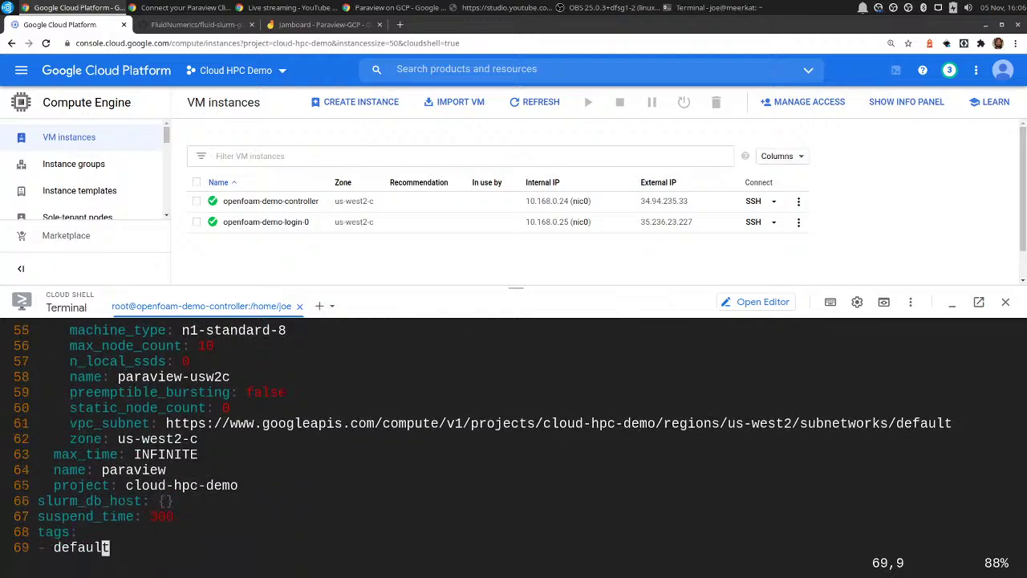
{"action": "key", "text": "ctrl+v"}
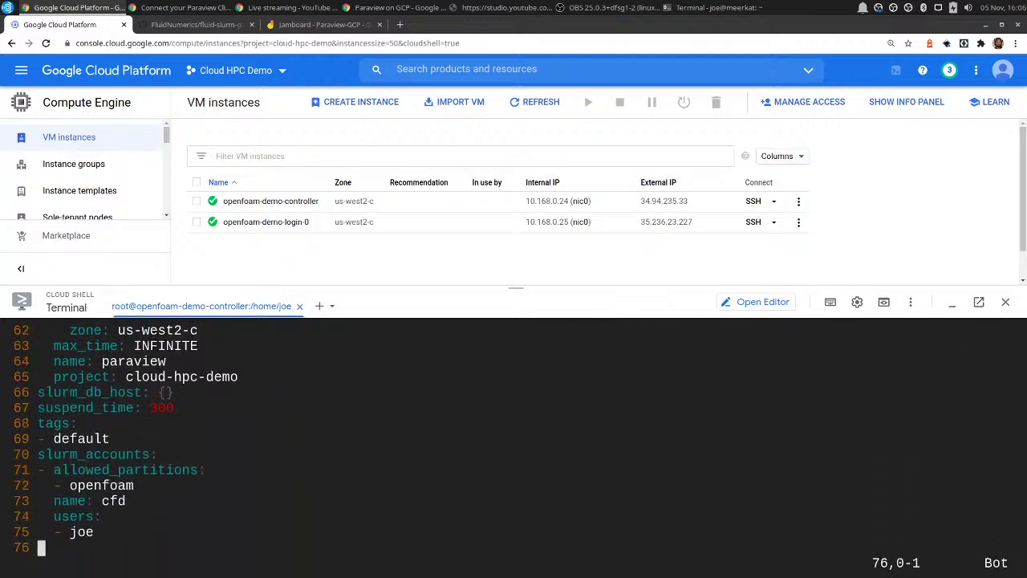
{"action": "key", "text": "BackSpace"}
{"action": "key", "text": "Up"}
{"action": "key", "text": "Up"}
{"action": "key", "text": "Up"}
{"action": "type", "text": "o  "}
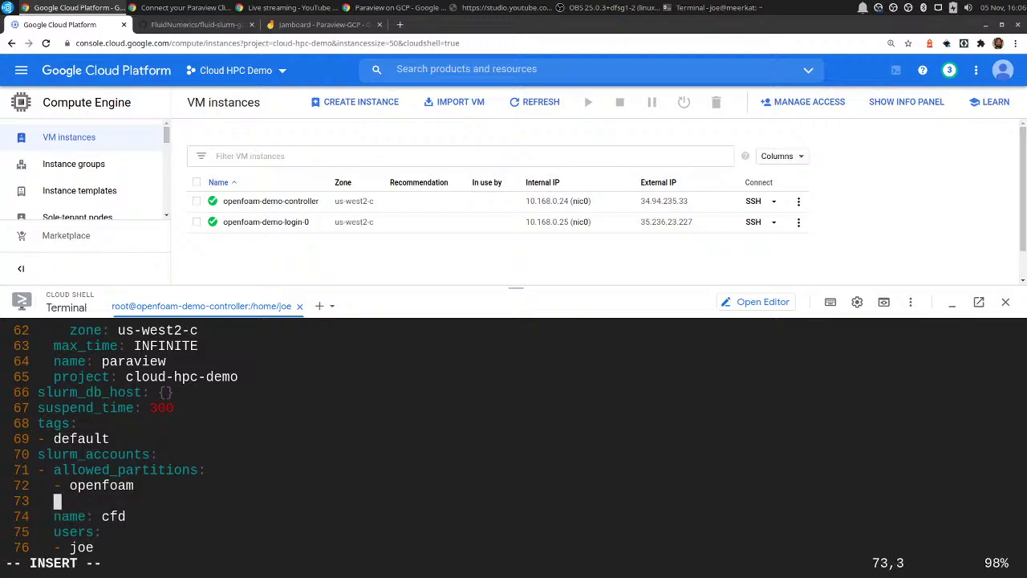
{"action": "type", "text": "- paraview"}
{"action": "key", "text": "Escape"}
{"action": "type", "text": ":wq"}
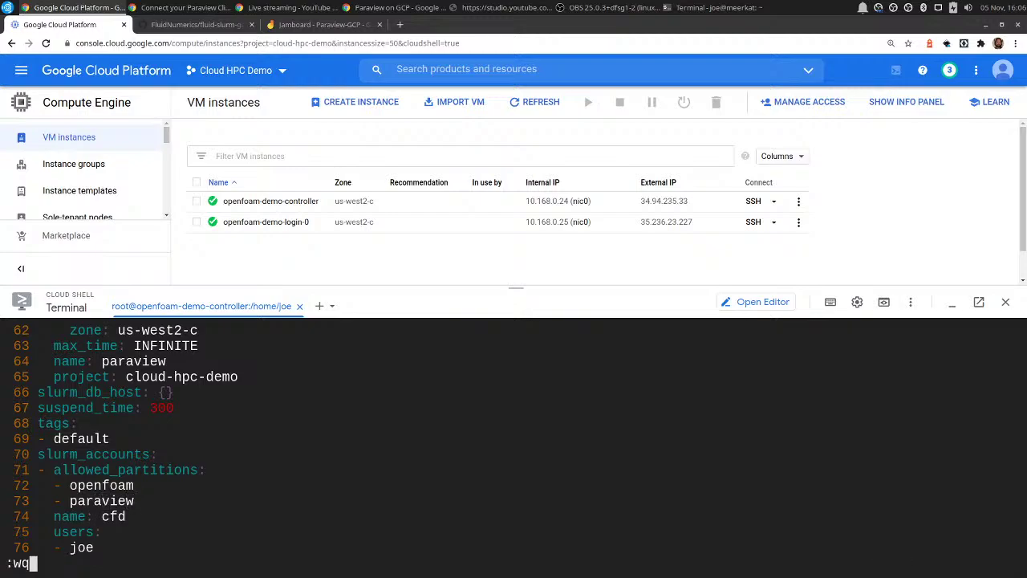
{"action": "key", "text": "Return"}
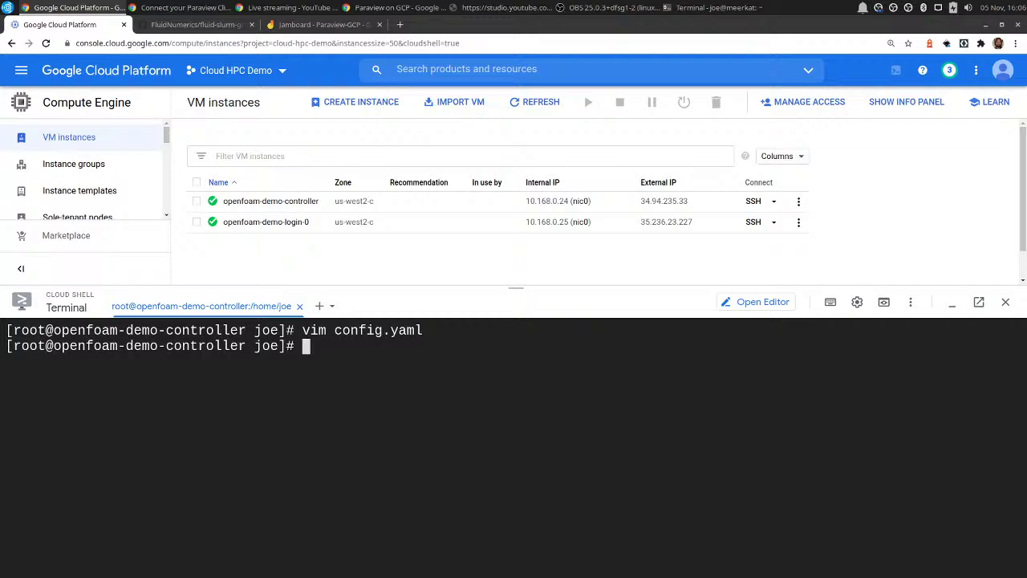
Run cluster-services update partitions --config=config.yaml --preview and review the new partition's name, machine name and image
{"action": "type", "text": "cluster-services "}
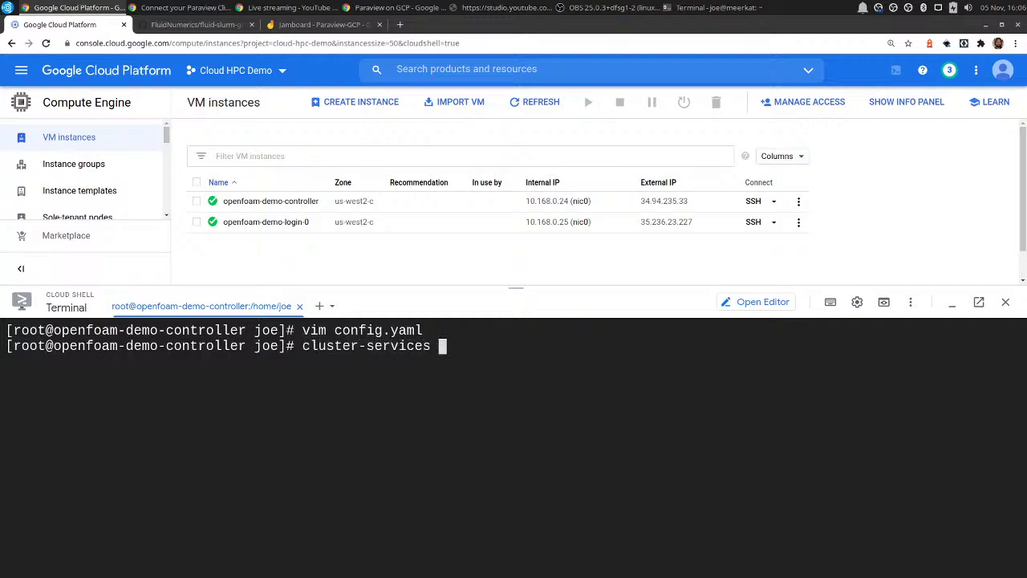
{"action": "type", "text": "update partitions"}
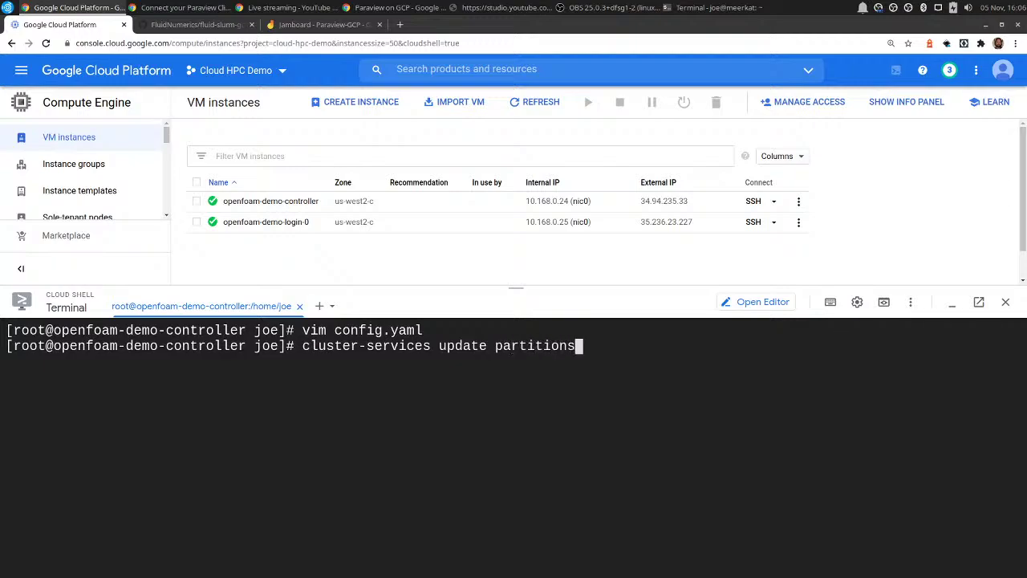
{"action": "type", "text": " --config=conf"}
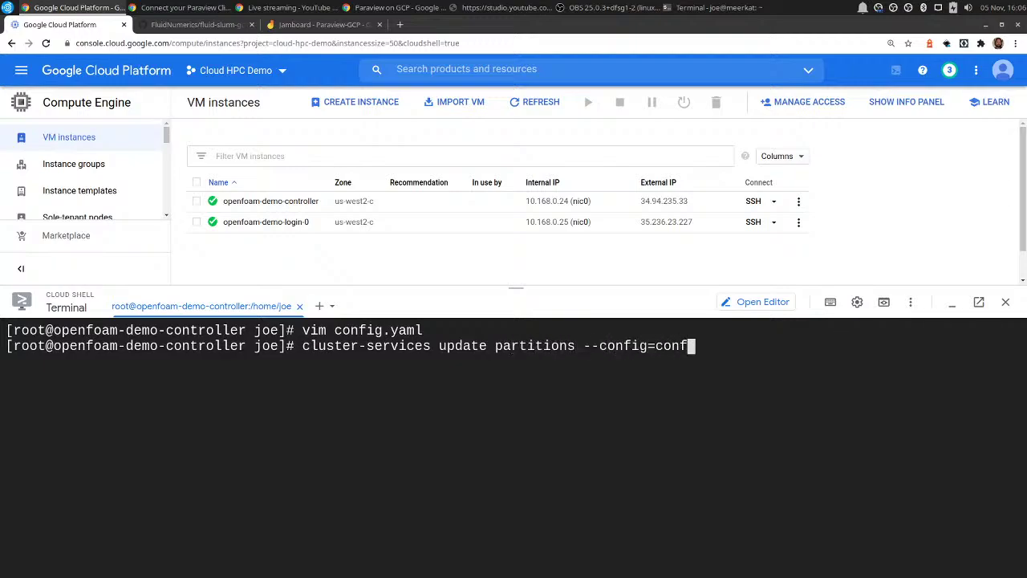
{"action": "type", "text": "ig.yaml --"}
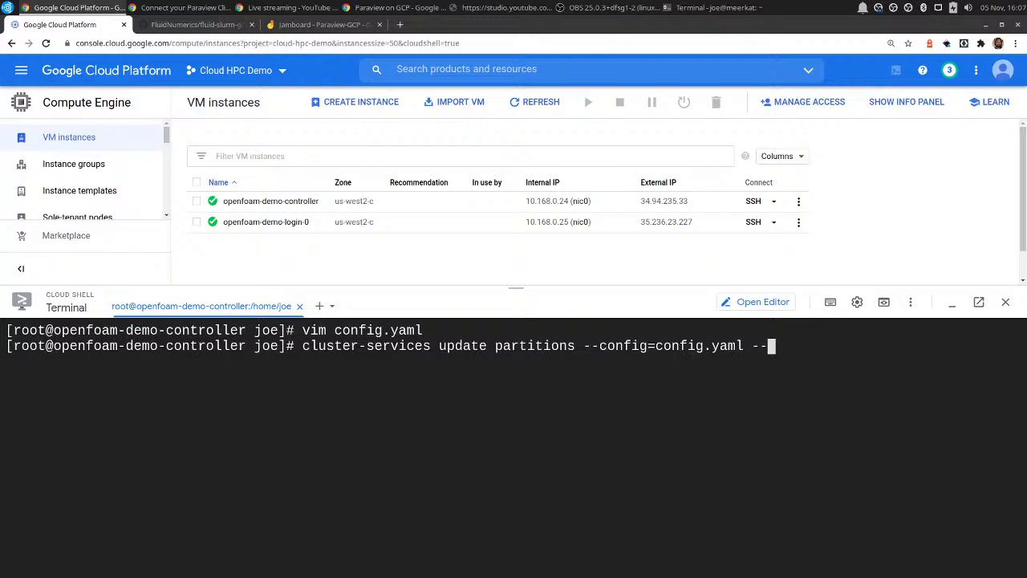
{"action": "type", "text": "preview"}
{"action": "key", "text": "Return"}
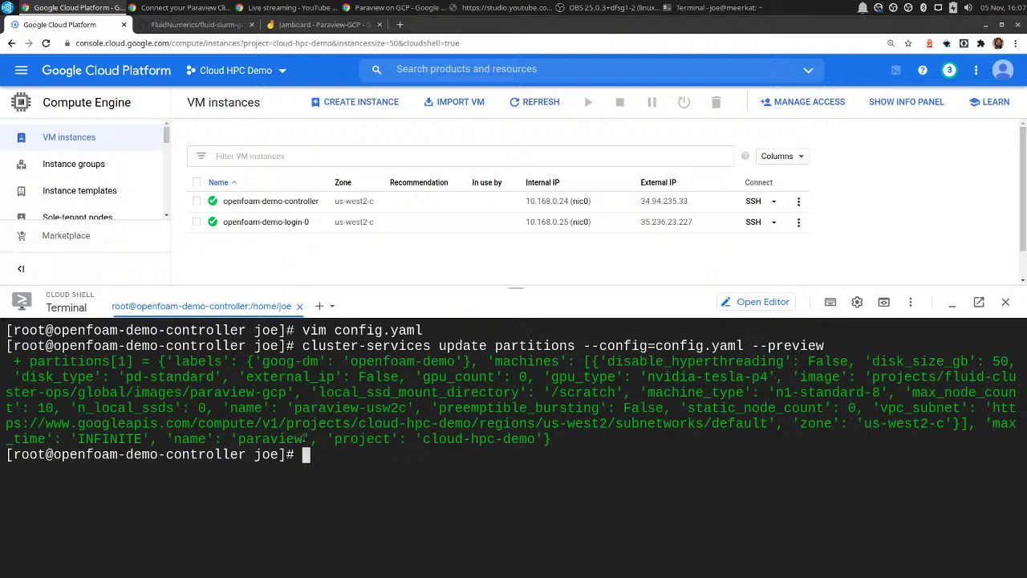
{"action": "left_click_drag", "start_coordinate": [304, 439], "coordinate": [238, 441]}
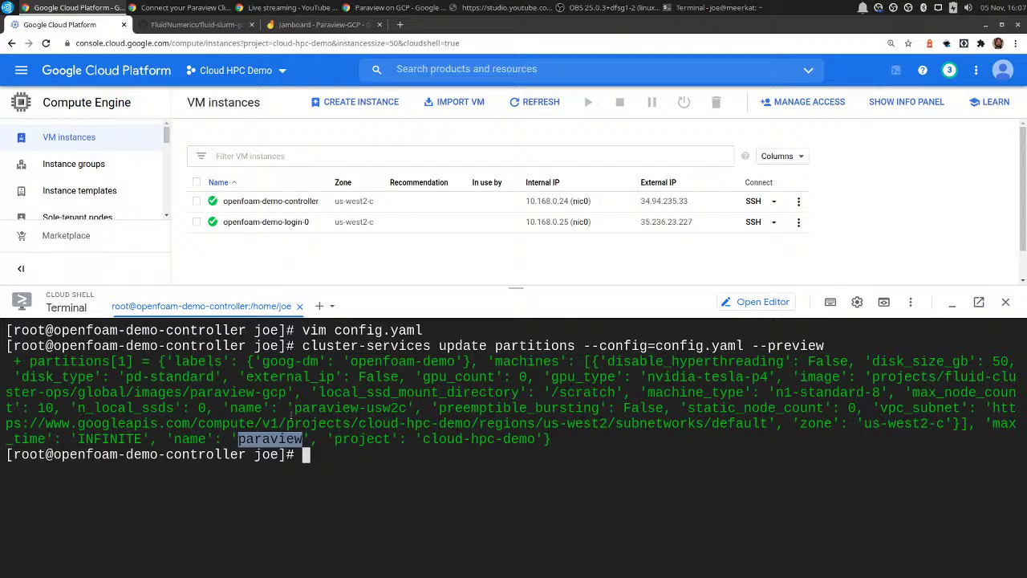
{"action": "left_click_drag", "start_coordinate": [293, 408], "coordinate": [411, 410]}
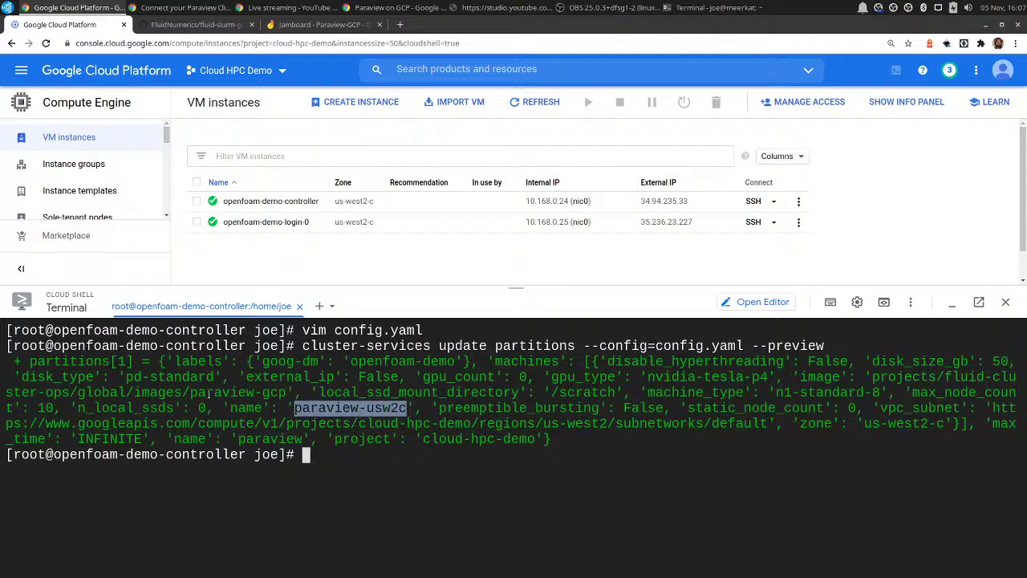
{"action": "left_click_drag", "start_coordinate": [287, 392], "coordinate": [190, 393]}
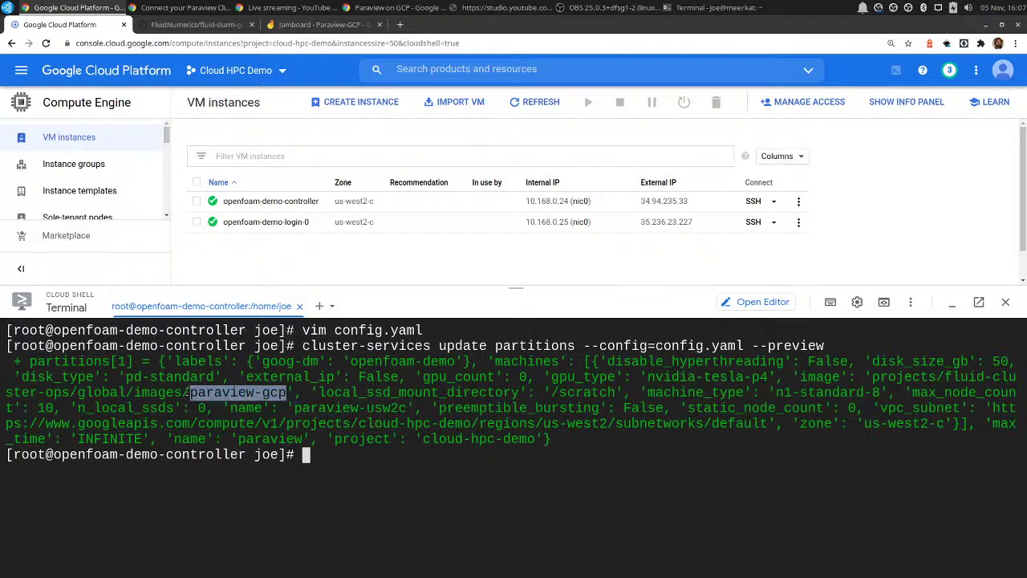
Apply the partition changes by running cluster-services update partitions --config=config.yaml without the preview flag
{"action": "key", "text": "Up"}
{"action": "key", "text": "BackSpace"}
{"action": "key", "text": "BackSpace"}
{"action": "key", "text": "BackSpace"}
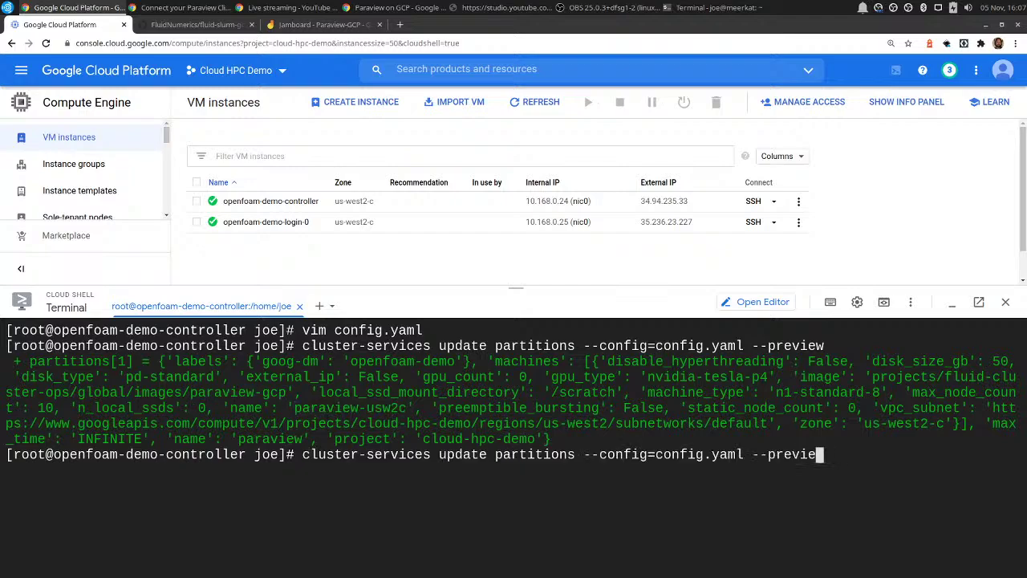
{"action": "key", "text": "BackSpace"}
{"action": "key", "text": "BackSpace"}
{"action": "key", "text": "BackSpace"}
{"action": "key", "text": "BackSpace"}
{"action": "key", "text": "BackSpace"}
{"action": "key", "text": "BackSpace"}
{"action": "key", "text": "BackSpace"}
{"action": "key", "text": "Return"}
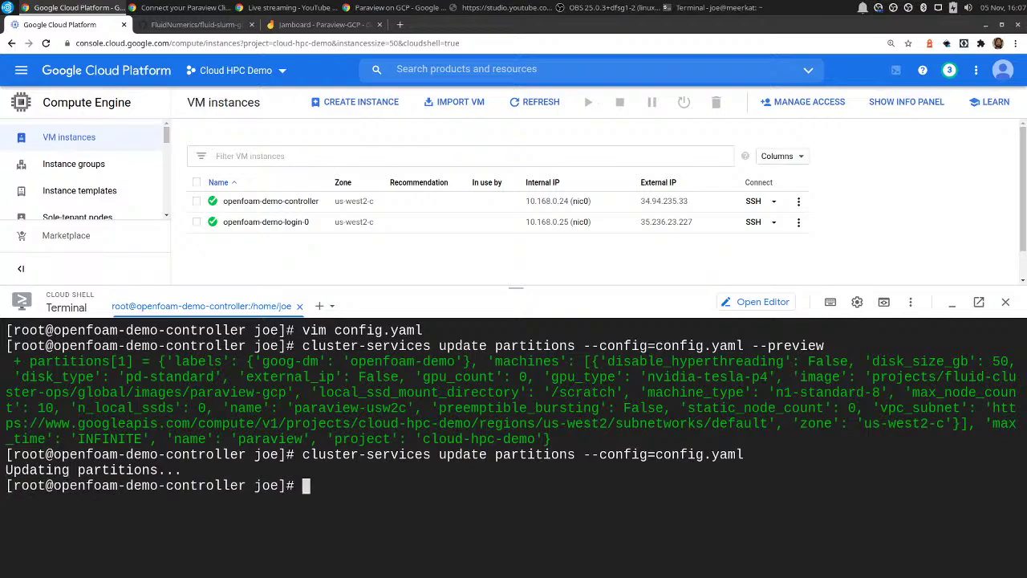
List the cluster's partitions with sinfo and check the openfoam and paraview entries and the paraview node names
{"action": "type", "text": "sinfo"}
{"action": "key", "text": "Return"}
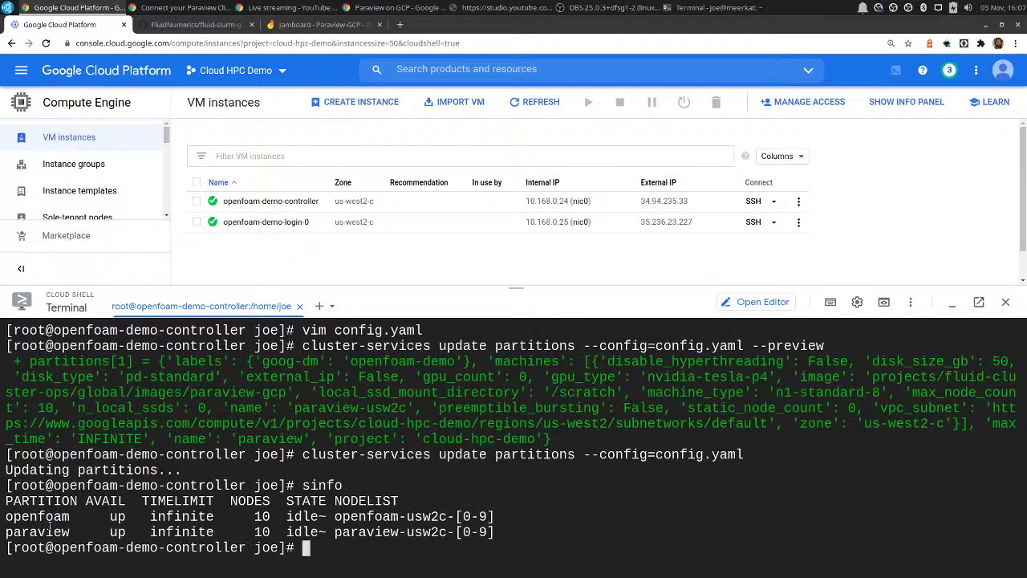
{"action": "left_click_drag", "start_coordinate": [66, 518], "coordinate": [3, 520]}
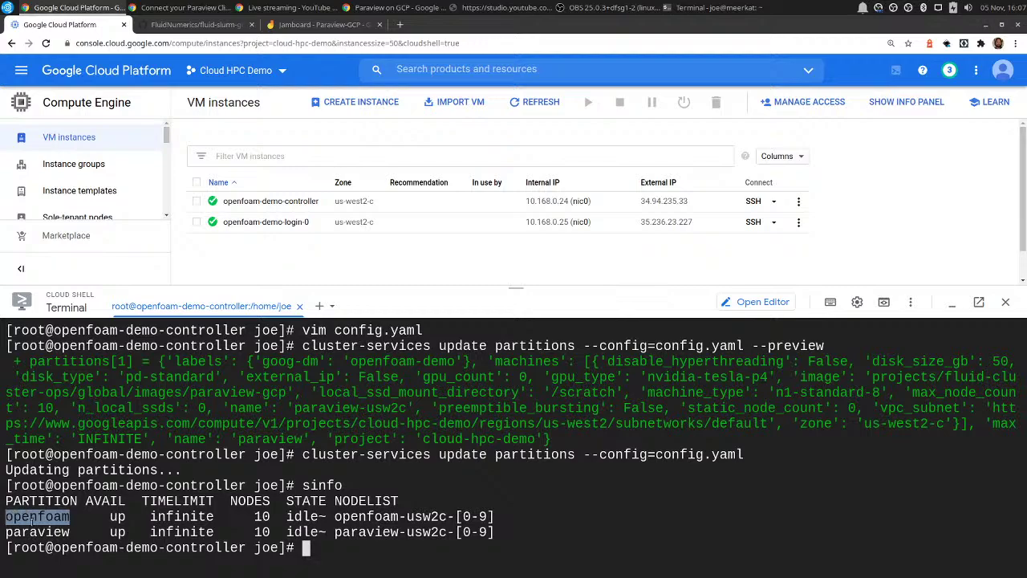
{"action": "left_click_drag", "start_coordinate": [70, 533], "coordinate": [3, 539]}
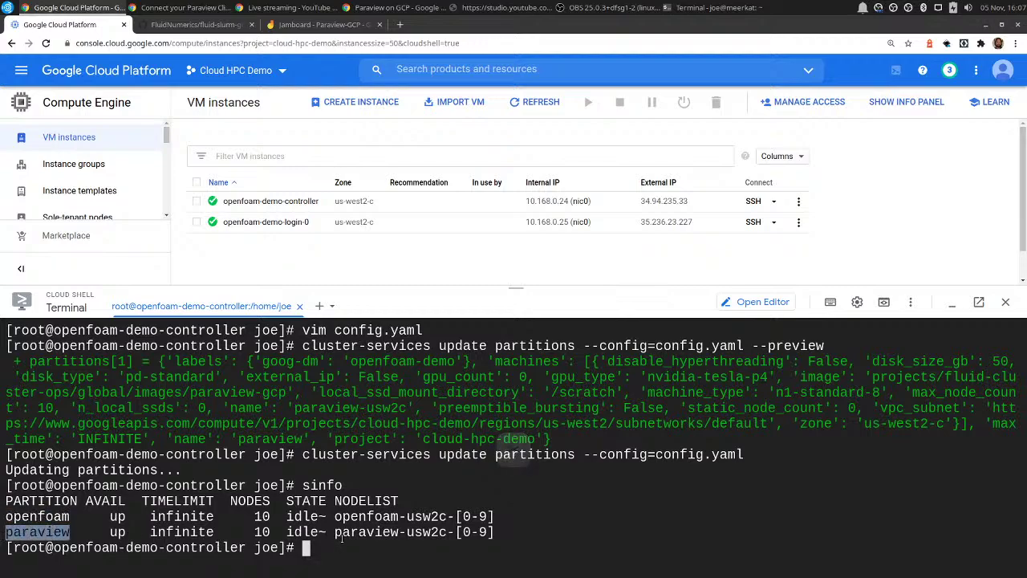
{"action": "left_click_drag", "start_coordinate": [335, 533], "coordinate": [449, 533]}
Preview the Slurm account changes by running cluster-services update slurm_accounts --config=config.yaml --preview on a cleared terminal
{"action": "key", "text": "ctrl+l"}
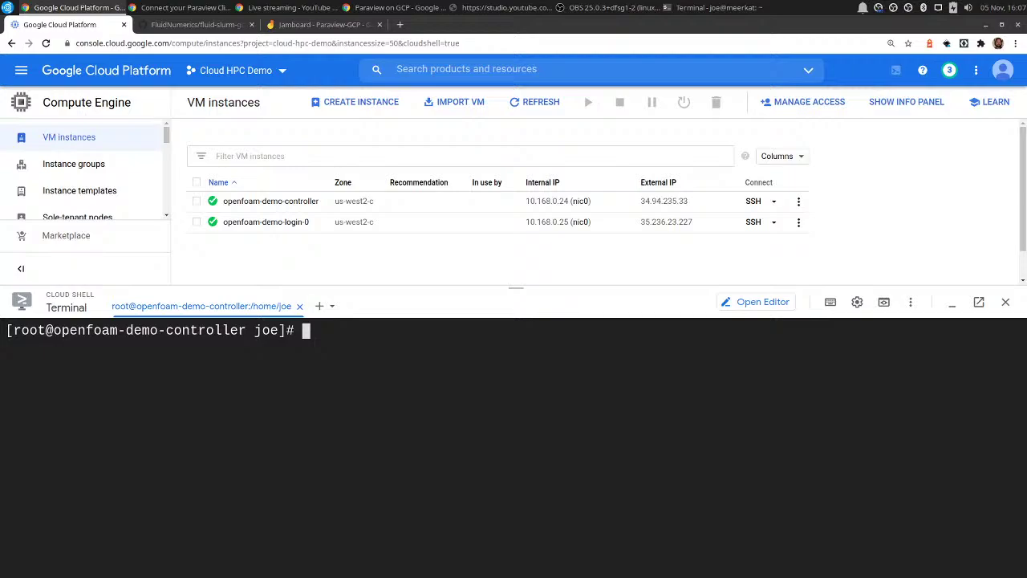
{"action": "type", "text": "cluster"}
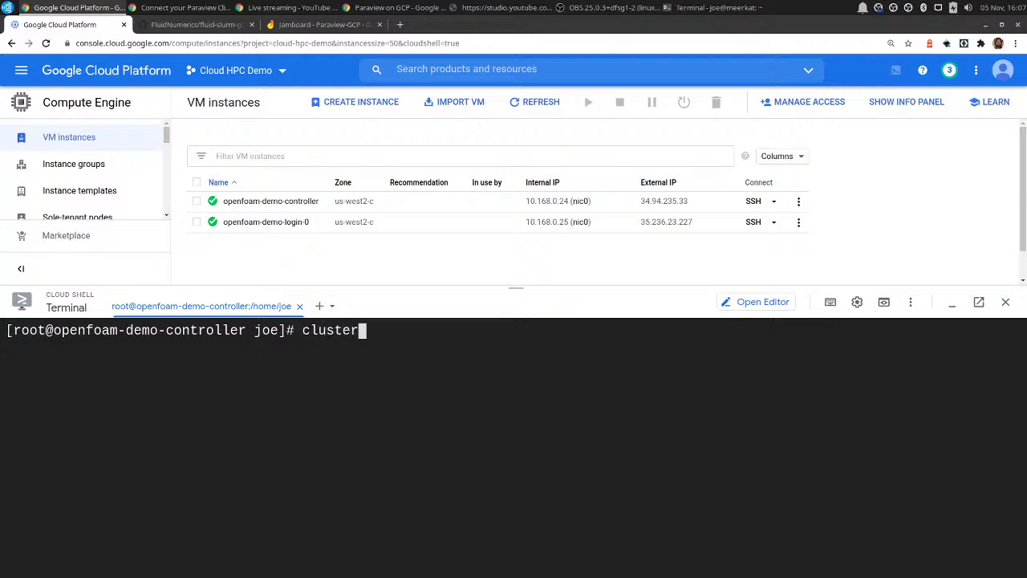
{"action": "type", "text": "-services "}
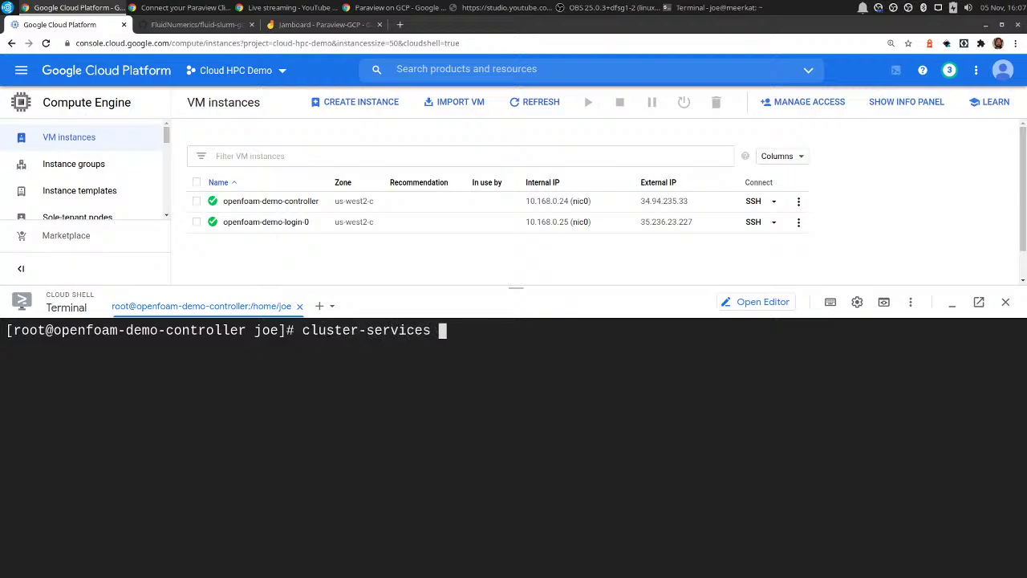
{"action": "type", "text": "update slurm_accounts --"}
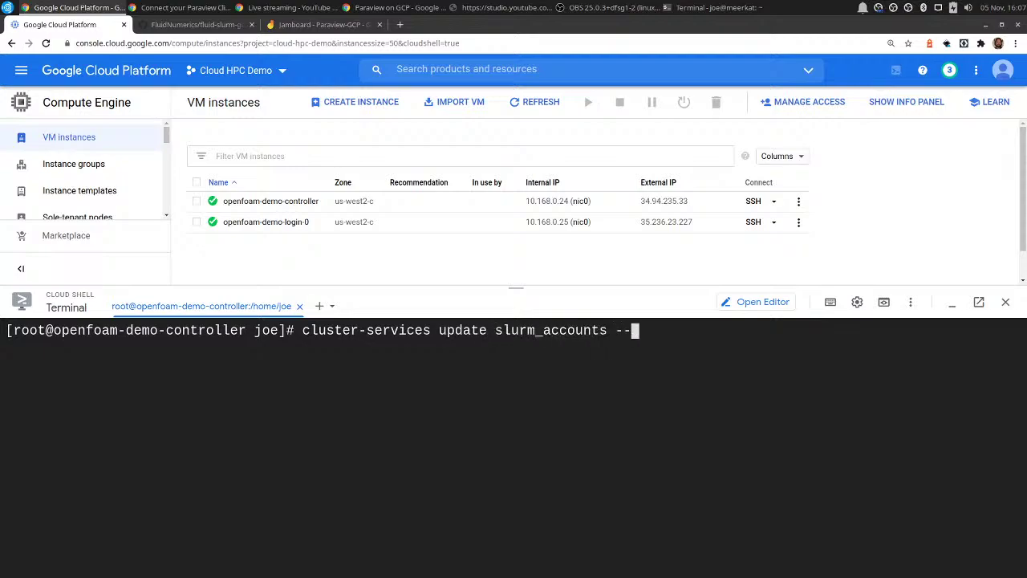
{"action": "type", "text": "config=confi"}
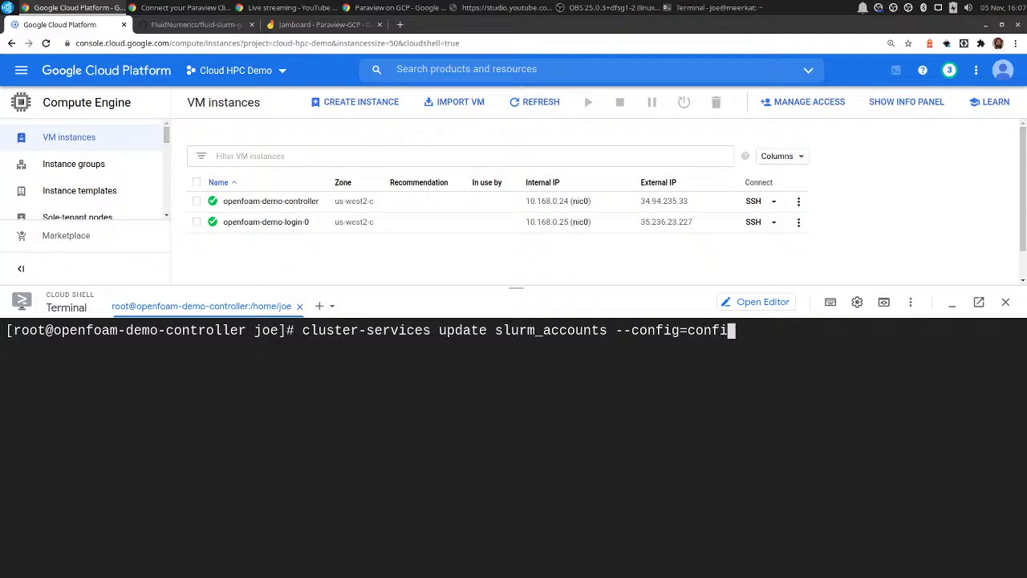
{"action": "type", "text": "g.yaml --preview"}
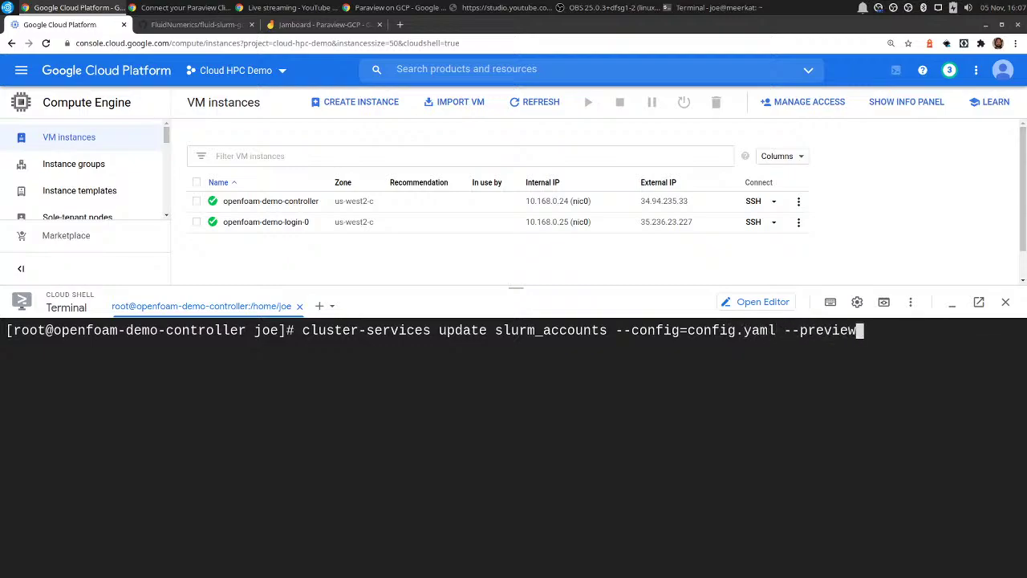
{"action": "key", "text": "Return"}
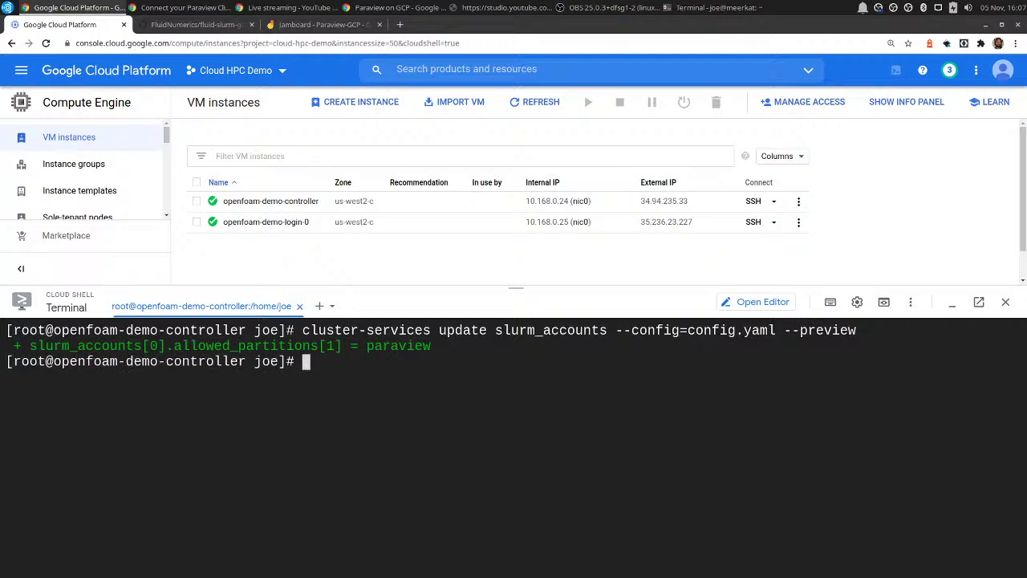
Apply the Slurm account changes by running cluster-services update slurm_accounts --config=config.yaml without the preview flag
{"action": "key", "text": "Up"}
{"action": "key", "text": "BackSpace"}
{"action": "key", "text": "BackSpace"}
{"action": "key", "text": "BackSpace"}
{"action": "key", "text": "BackSpace"}
{"action": "key", "text": "BackSpace"}
{"action": "key", "text": "BackSpace"}
{"action": "key", "text": "BackSpace"}
{"action": "key", "text": "BackSpace"}
{"action": "key", "text": "BackSpace"}
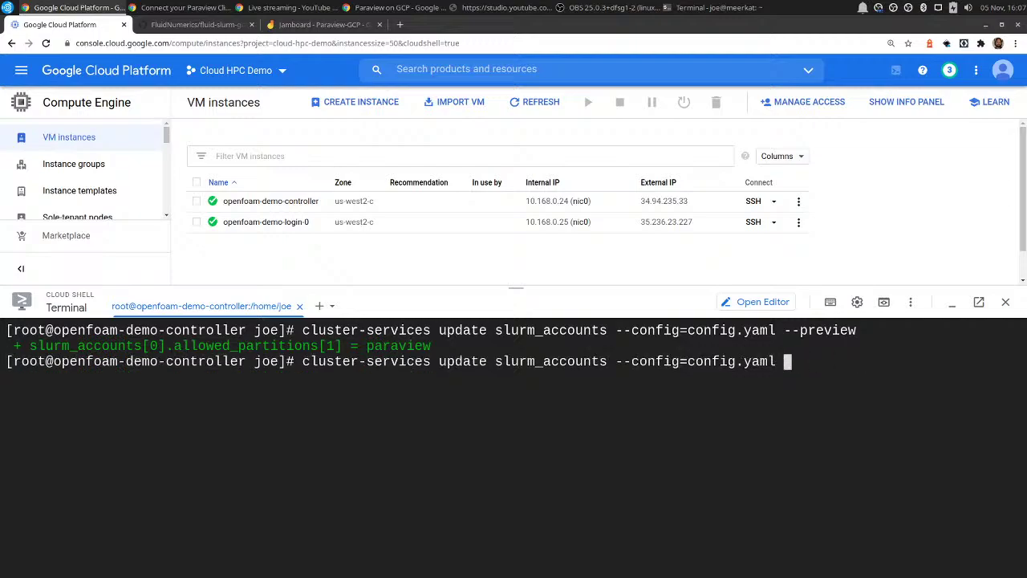
{"action": "key", "text": "BackSpace"}
{"action": "key", "text": "Return"}
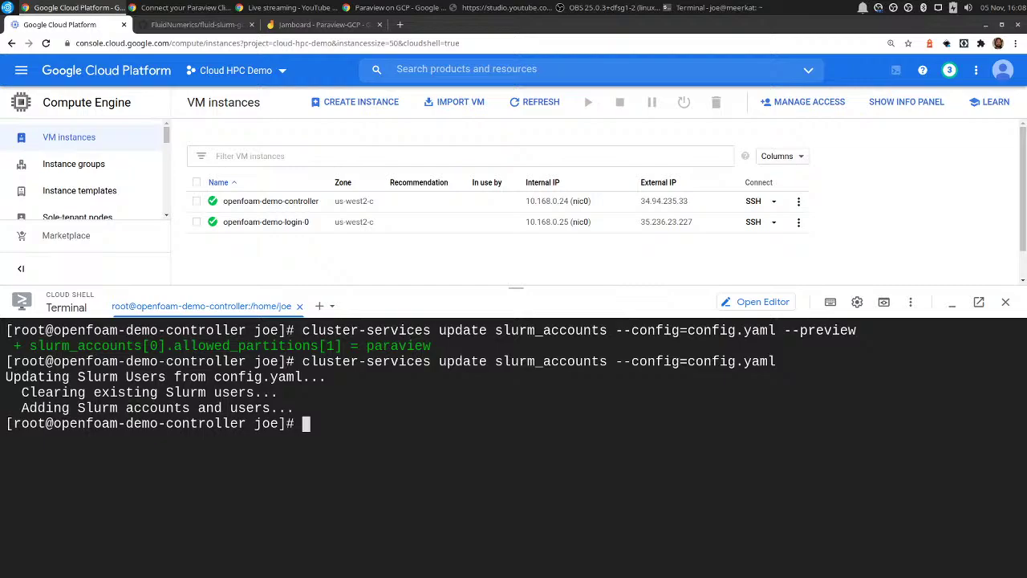
{"action": "key", "text": "ctrl+l"}
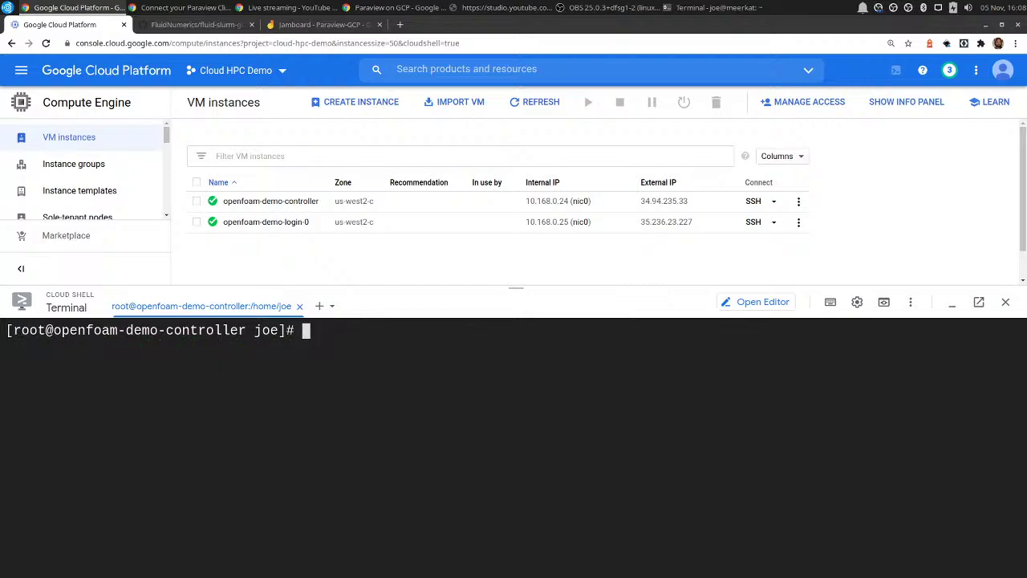
{"action": "type", "text": "clusater"}
{"action": "key", "text": "BackSpace"}
{"action": "key", "text": "BackSpace"}
{"action": "key", "text": "BackSpace"}
{"action": "key", "text": "BackSpace"}
{"action": "type", "text": "ter"}
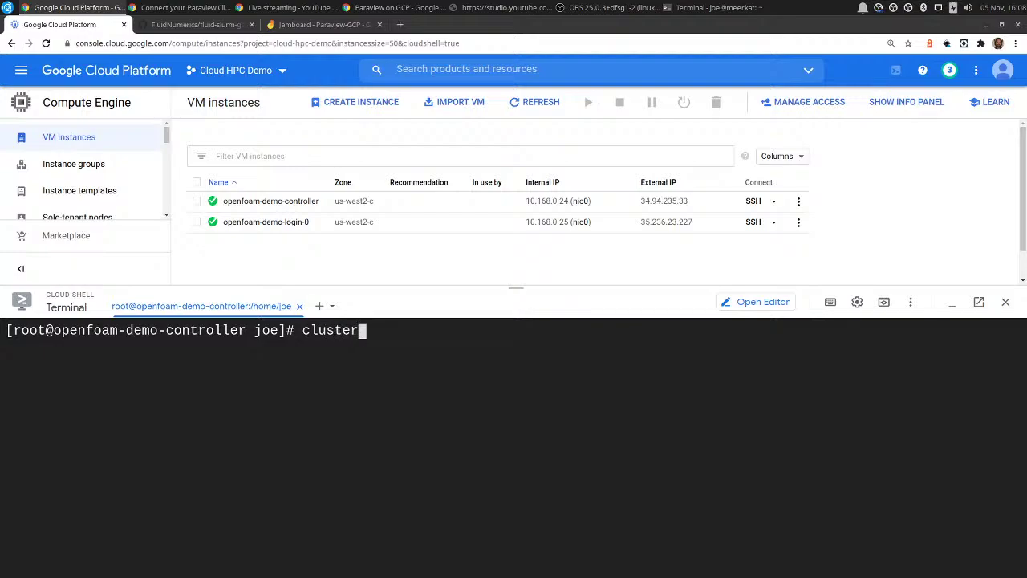
{"action": "type", "text": "-service lis"}
{"action": "key", "text": "BackSpace"}
{"action": "key", "text": "BackSpace"}
{"action": "key", "text": "BackSpace"}
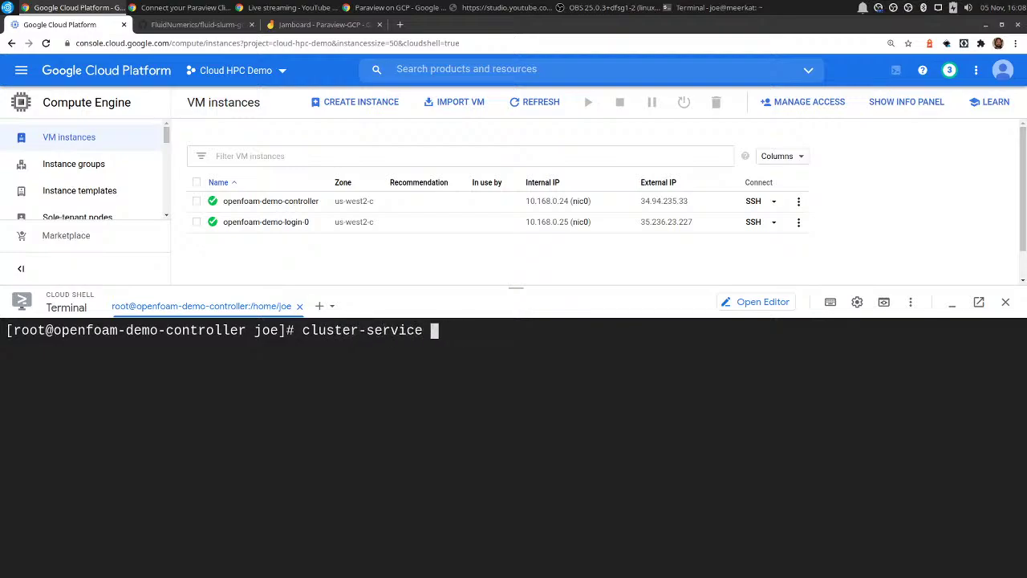
{"action": "key", "text": "BackSpace"}
{"action": "type", "text": "s list all"}
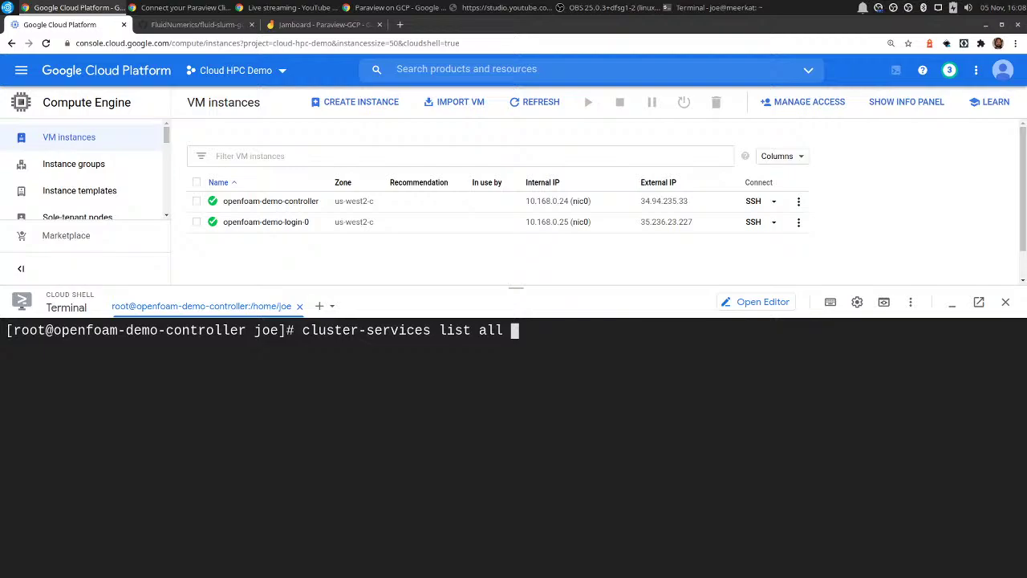
{"action": "type", "text": "> config.y"}
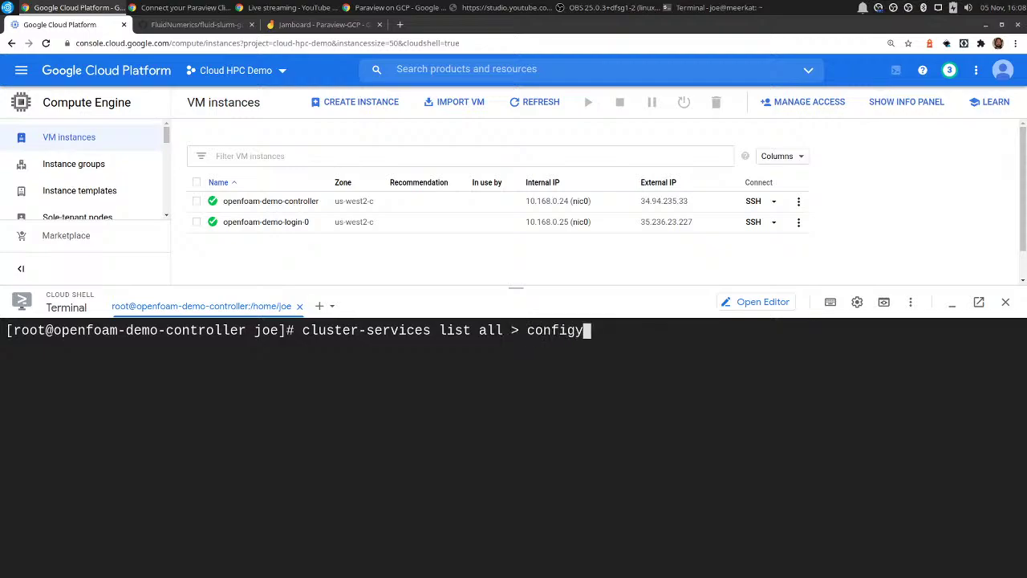
{"action": "key", "text": "BackSpace"}
{"action": "type", "text": ".yaml"}
{"action": "key", "text": "BackSpace"}
{"action": "key", "text": "BackSpace"}
{"action": "key", "text": "BackSpace"}
{"action": "key", "text": "BackSpace"}
{"action": "key", "text": "BackSpace"}
{"action": "key", "text": "BackSpace"}
{"action": "key", "text": "BackSpace"}
{"action": "key", "text": "BackSpace"}
{"action": "key", "text": "BackSpace"}
{"action": "key", "text": "BackSpace"}
{"action": "key", "text": "BackSpace"}
{"action": "key", "text": "BackSpace"}
{"action": "key", "text": "BackSpace"}
{"action": "key", "text": "BackSpace"}
{"action": "key", "text": "BackSpace"}
{"action": "key", "text": "BackSpace"}
{"action": "key", "text": "BackSpace"}
{"action": "key", "text": "BackSpace"}
{"action": "key", "text": "BackSpace"}
{"action": "key", "text": "BackSpace"}
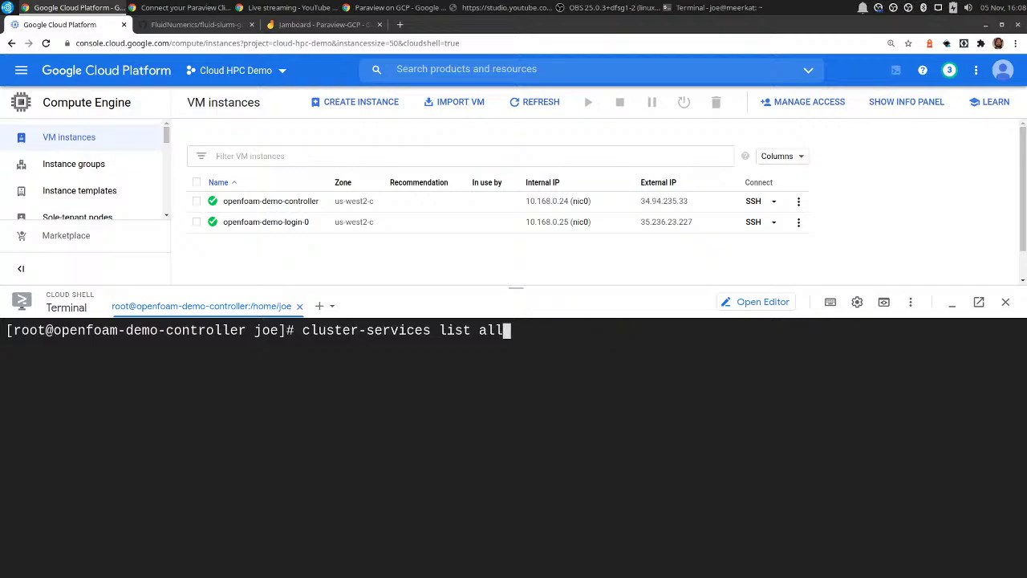
{"action": "key", "text": "BackSpace"}
{"action": "key", "text": "BackSpace"}
{"action": "key", "text": "BackSpace"}
{"action": "key", "text": "BackSpace"}
{"action": "key", "text": "BackSpace"}
{"action": "key", "text": "BackSpace"}
{"action": "key", "text": "BackSpace"}
{"action": "key", "text": "BackSpace"}
{"action": "key", "text": "BackSpace"}
{"action": "key", "text": "BackSpace"}
{"action": "key", "text": "BackSpace"}
{"action": "key", "text": "BackSpace"}
{"action": "key", "text": "BackSpace"}
{"action": "key", "text": "BackSpace"}
{"action": "key", "text": "BackSpace"}
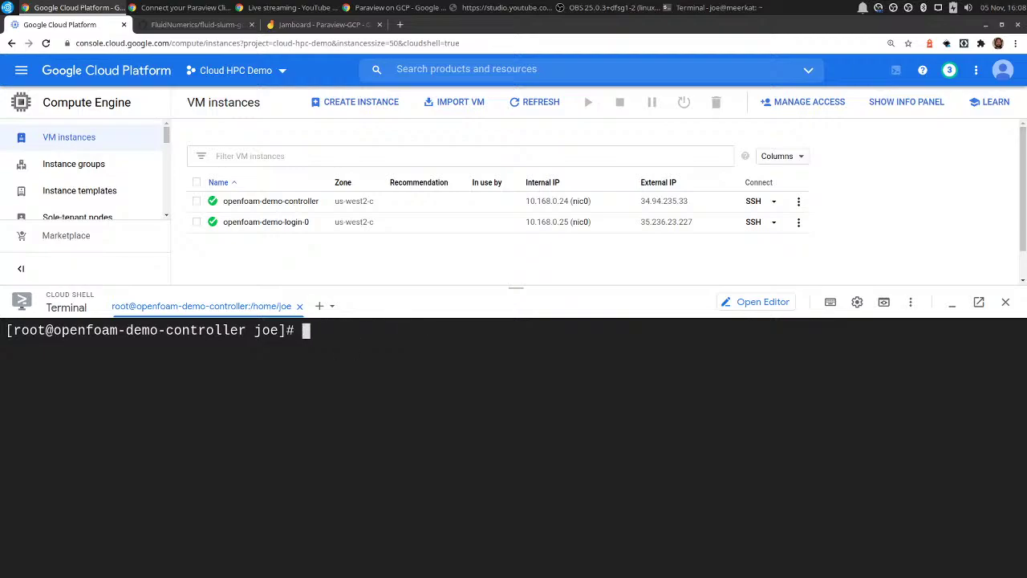
Exit the root shell and log out of the openfoam-demo-controller instance back to Cloud Shell
{"action": "key", "text": "alt+Tab"}
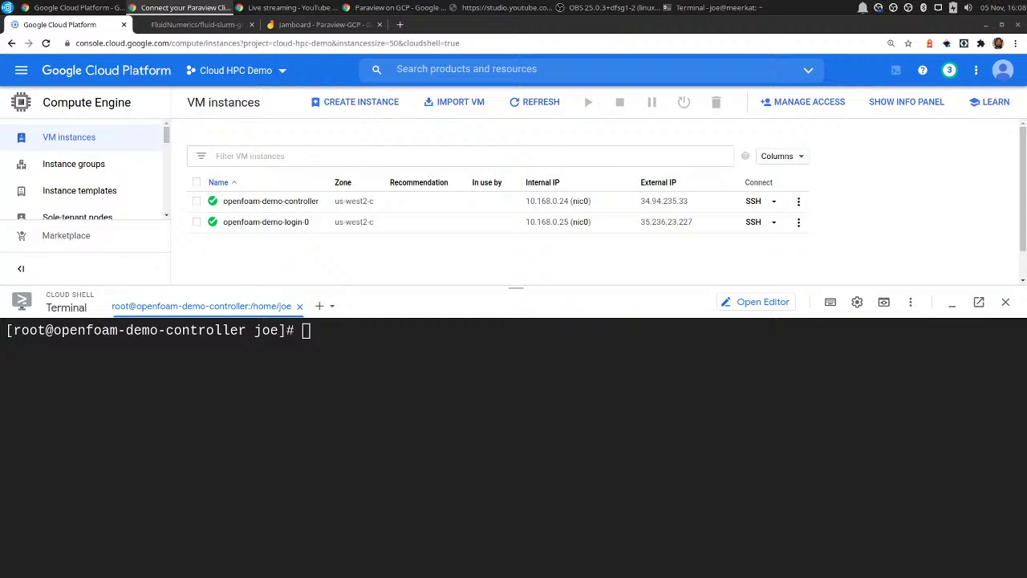
{"action": "left_click", "coordinate": [735, 490]}
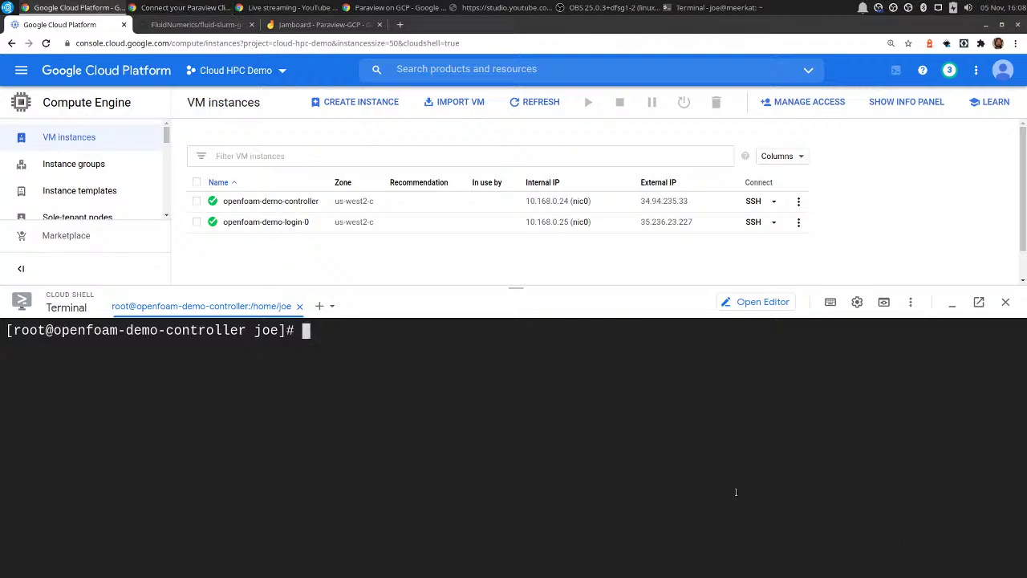
{"action": "type", "text": "exit"}
{"action": "key", "text": "Return"}
{"action": "key", "text": "ctrl+d"}
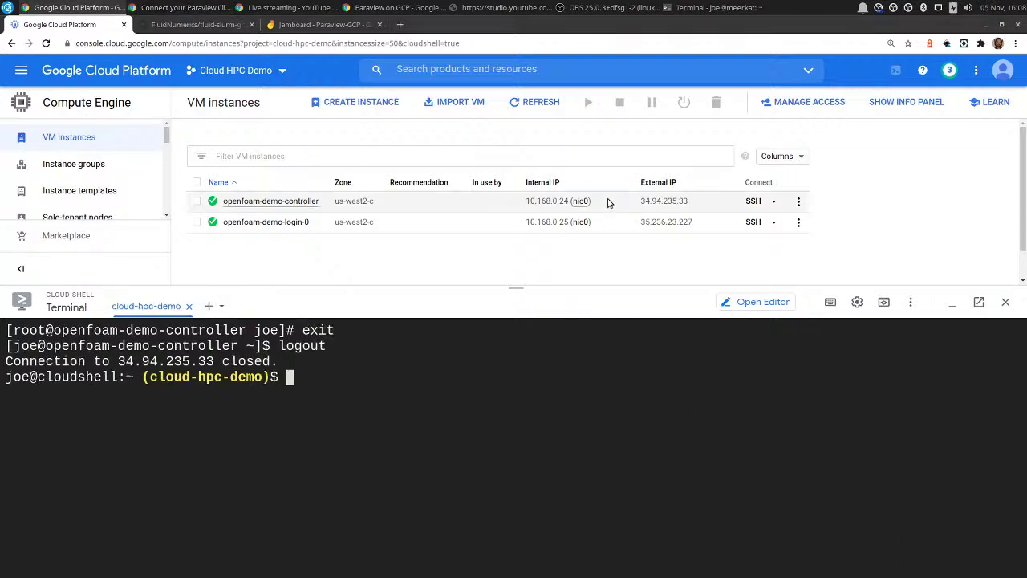
Connect over SSH to openfoam-demo-login-0 using its copied external IP, and clear the terminal after logging in
{"action": "left_click", "coordinate": [695, 223]}
{"action": "type", "text": "ssh joe@"}
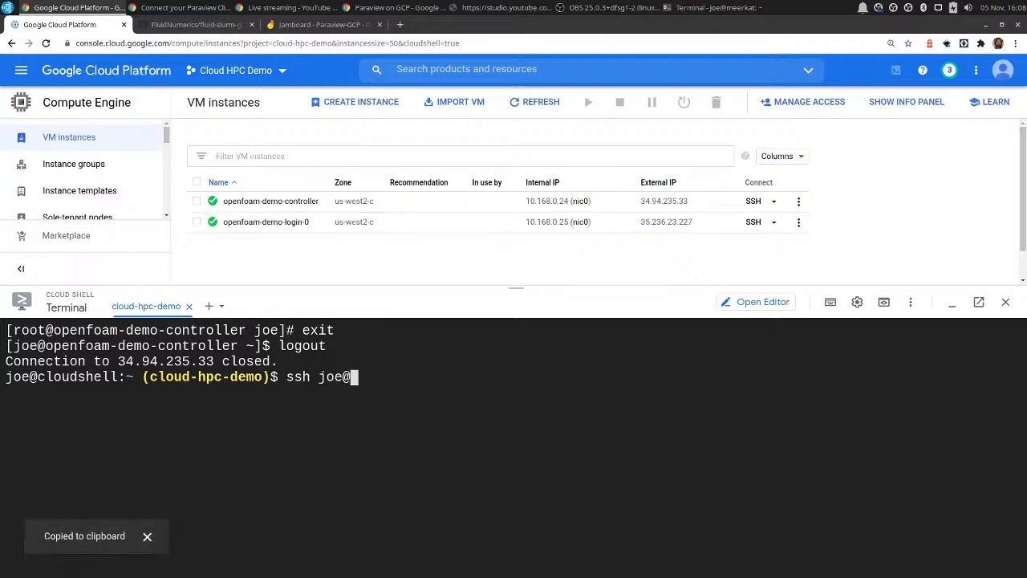
{"action": "key", "text": "ctrl+v"}
{"action": "key", "text": "Return"}
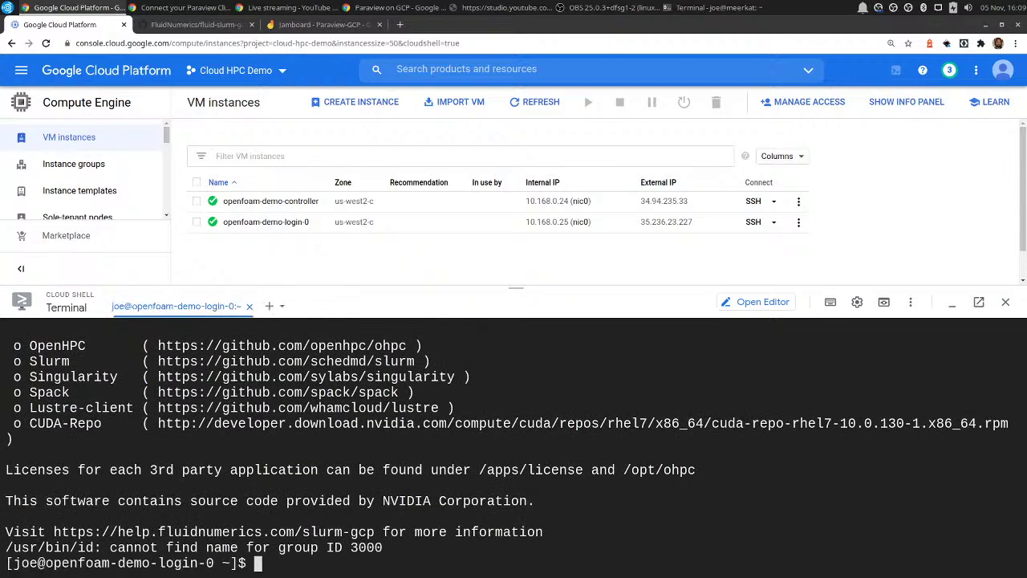
{"action": "left_click_drag", "start_coordinate": [159, 563], "coordinate": [195, 564]}
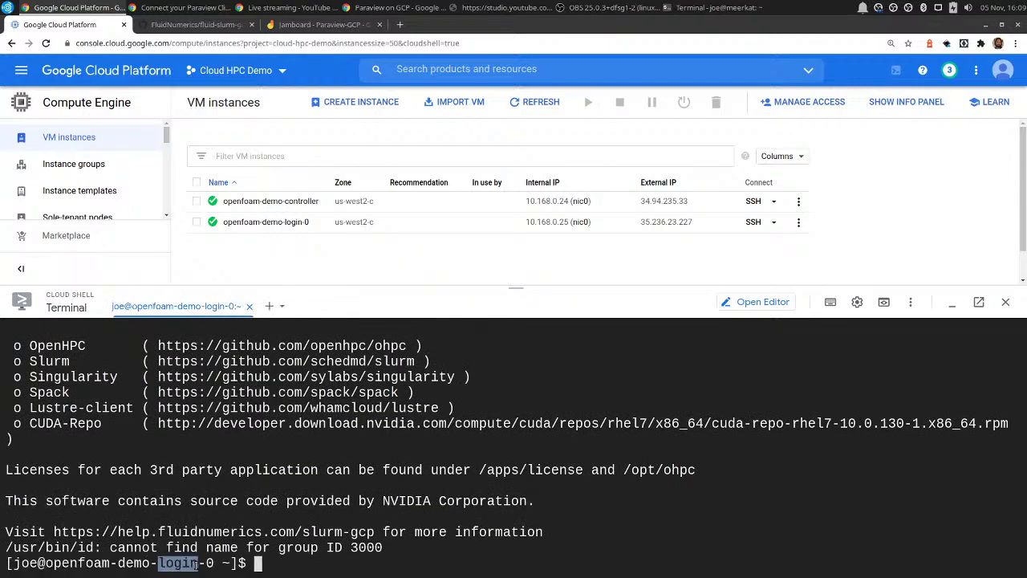
{"action": "left_click", "coordinate": [282, 557]}
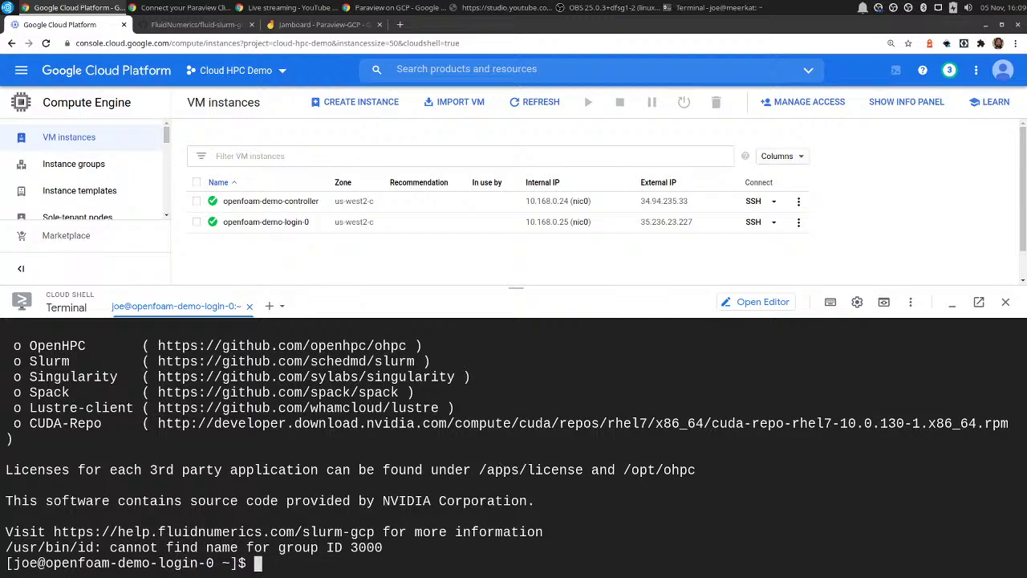
{"action": "type", "text": "L"}
{"action": "key", "text": "BackSpace"}
{"action": "key", "text": "ctrl+l"}
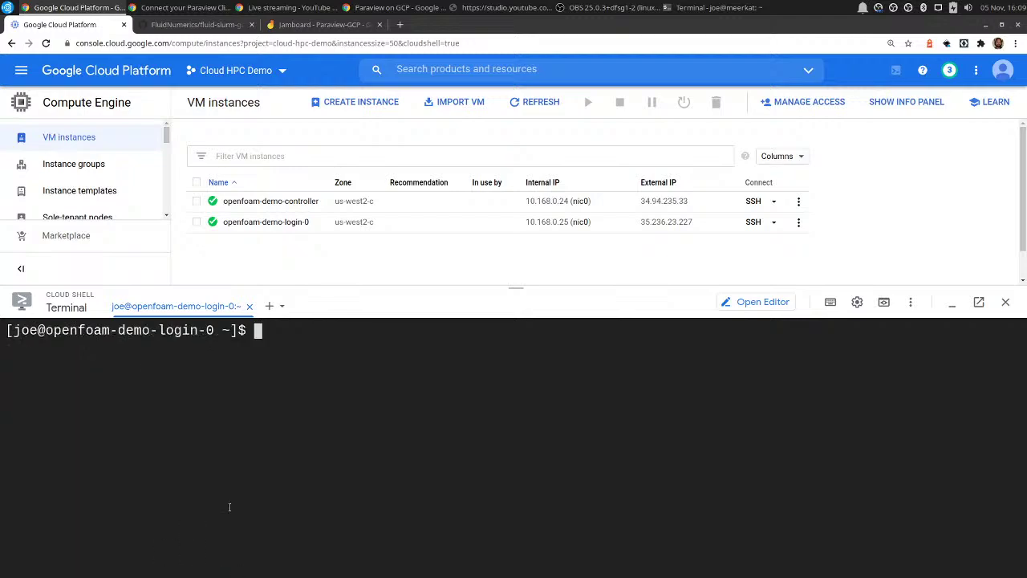
Switch to root with sudo su on the login node and open /etc/ssh/sshd_config in vim
{"action": "type", "text": "sudo su"}
{"action": "key", "text": "Return"}
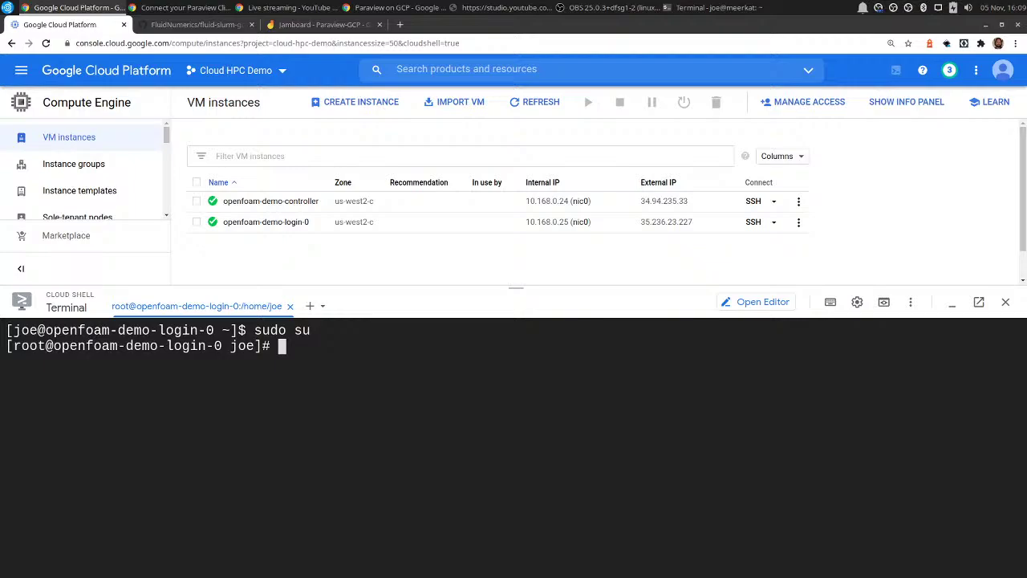
{"action": "type", "text": "vim /etc/ssh/"}
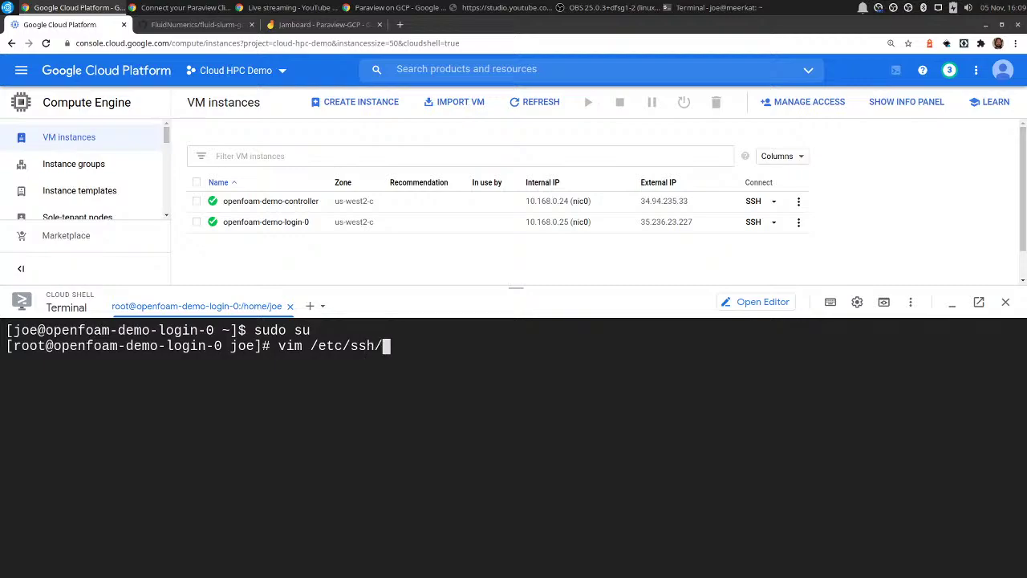
{"action": "type", "text": "sshd"}
{"action": "key", "text": "Tab"}
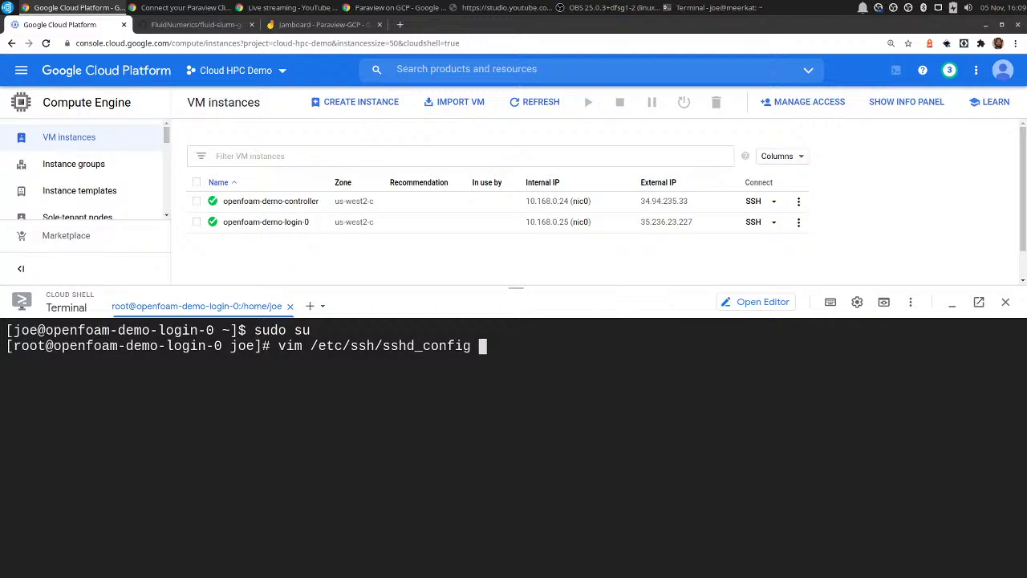
{"action": "key", "text": "Return"}
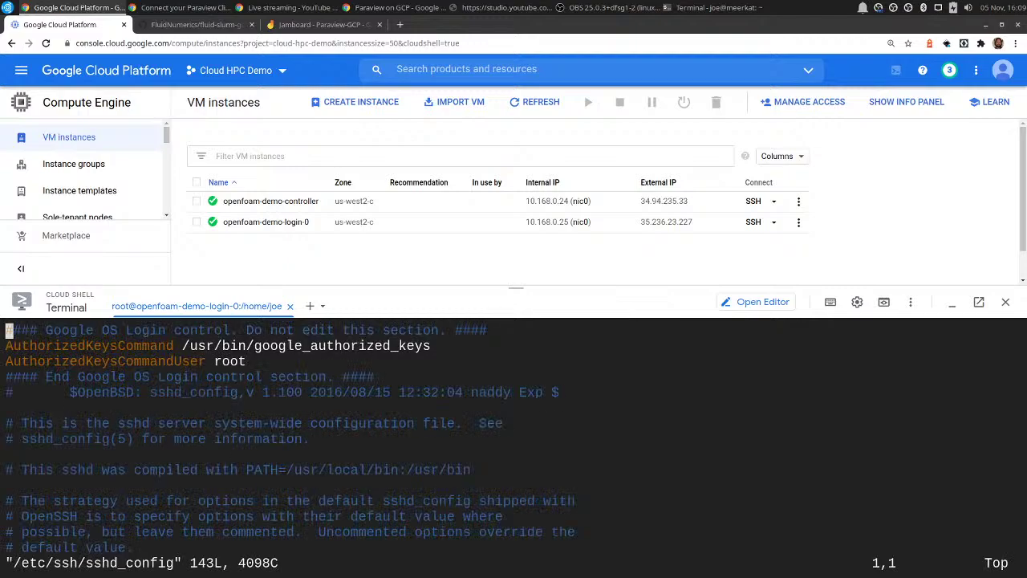
Find the GatewayPorts line in sshd_config, uncomment it, set it to yes, and save and quit the file
{"action": "type", "text": "/Gatewau"}
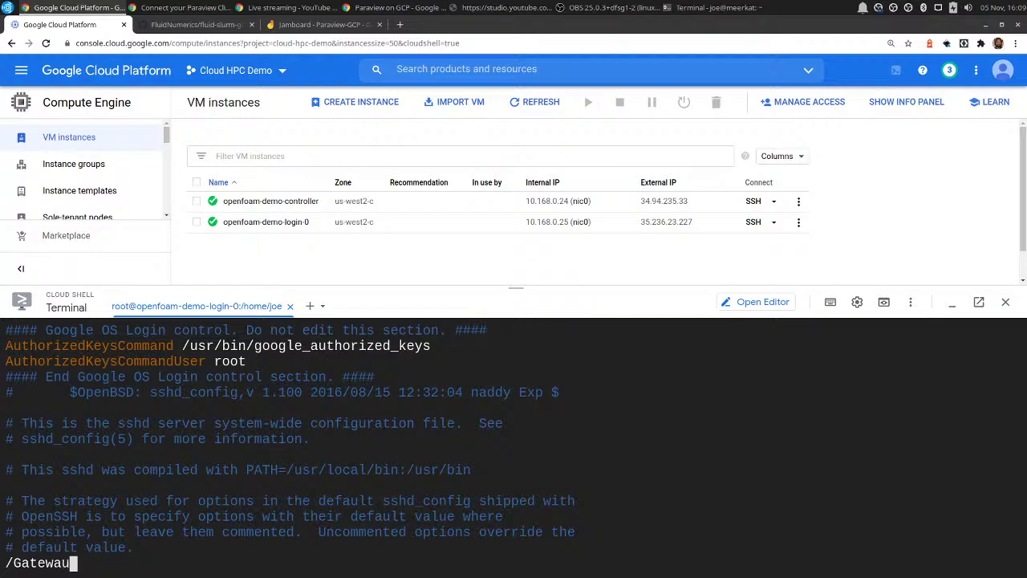
{"action": "key", "text": "BackSpace"}
{"action": "type", "text": "yPorts"}
{"action": "key", "text": "Return"}
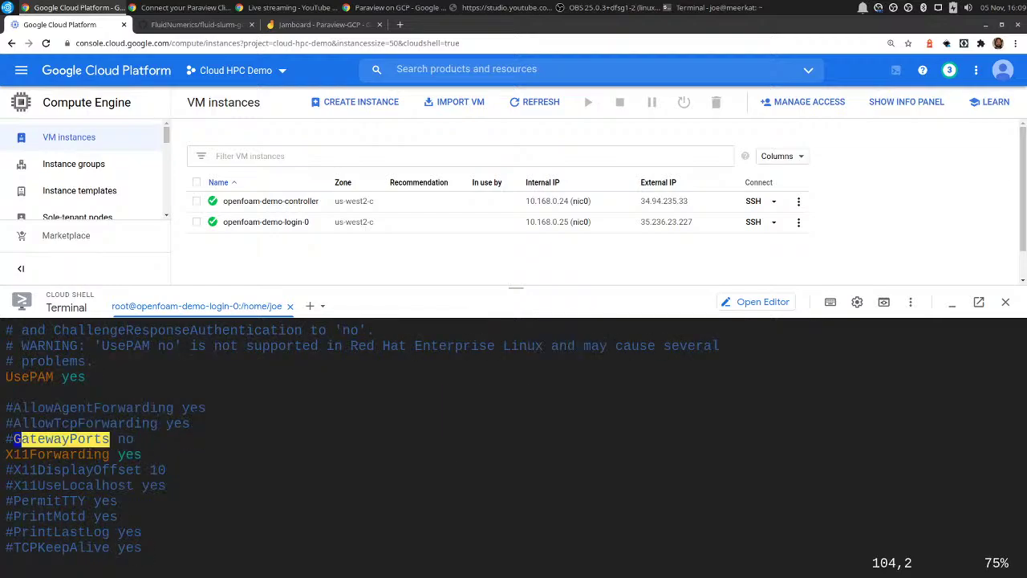
{"action": "key", "text": "i"}
{"action": "key", "text": "BackSpace"}
{"action": "key", "text": "End"}
{"action": "key", "text": "BackSpace"}
{"action": "key", "text": "BackSpace"}
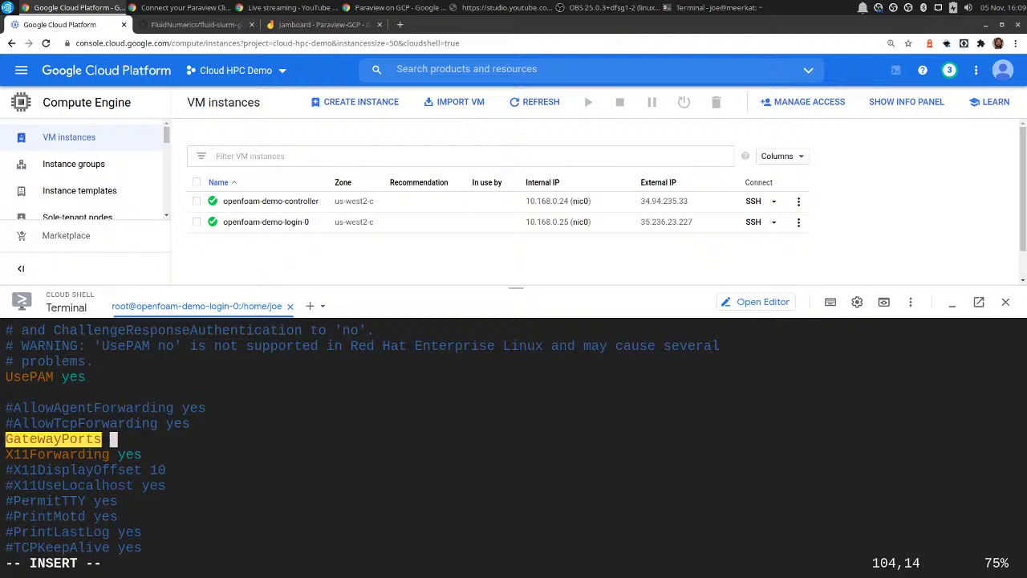
{"action": "type", "text": "yes"}
{"action": "key", "text": "Escape"}
{"action": "type", "text": ":wq"}
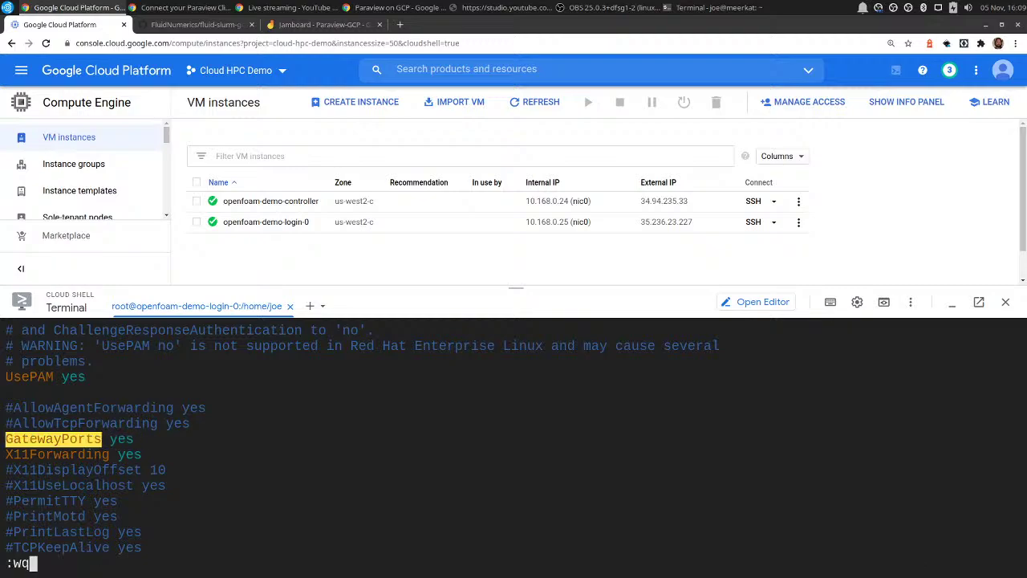
{"action": "key", "text": "Return"}
Restart the SSH daemon on the login node with systemctl restart sshd
{"action": "type", "text": "syst"}
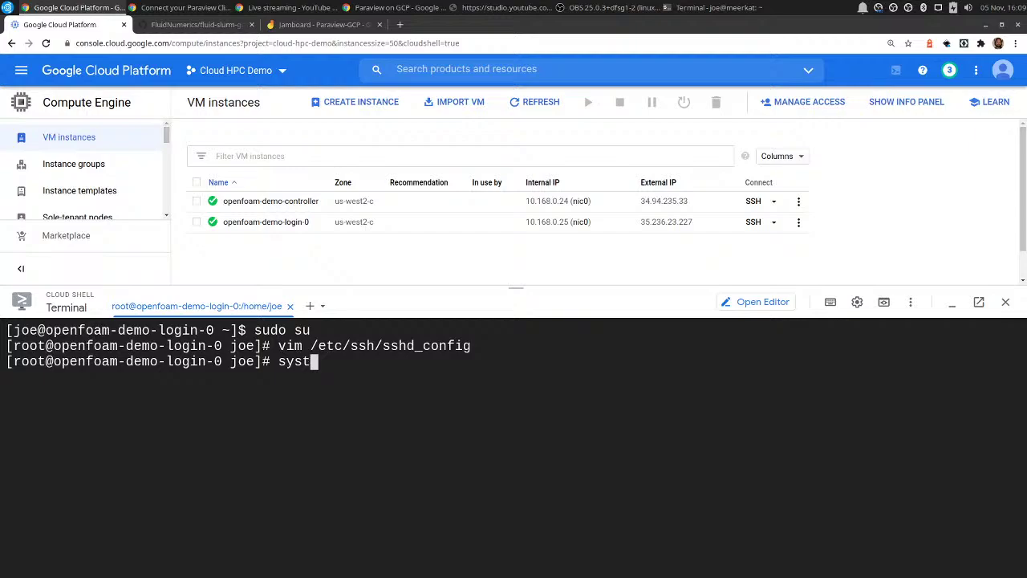
{"action": "type", "text": "emctl restar"}
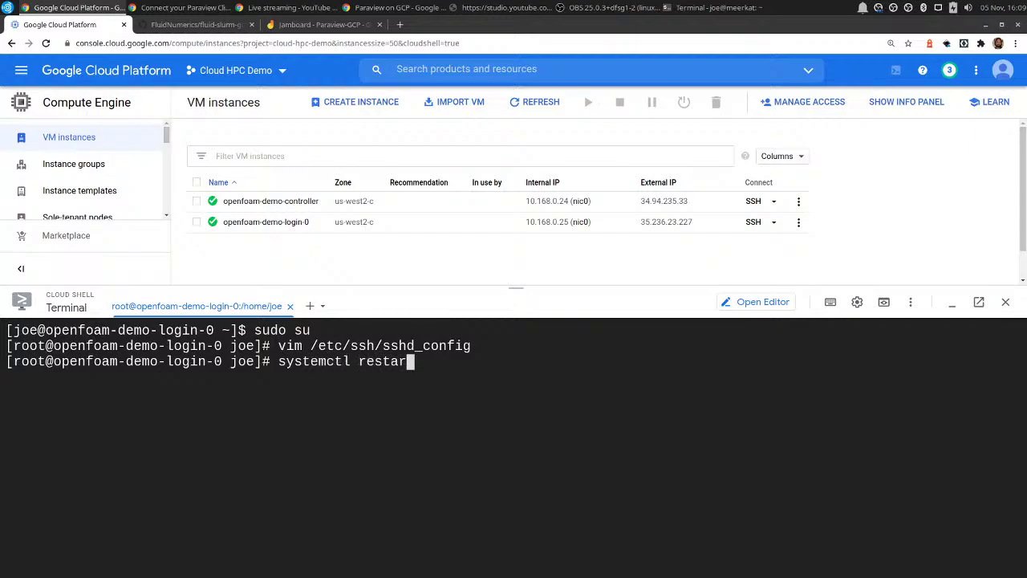
{"action": "type", "text": "t sshd"}
{"action": "key", "text": "Return"}
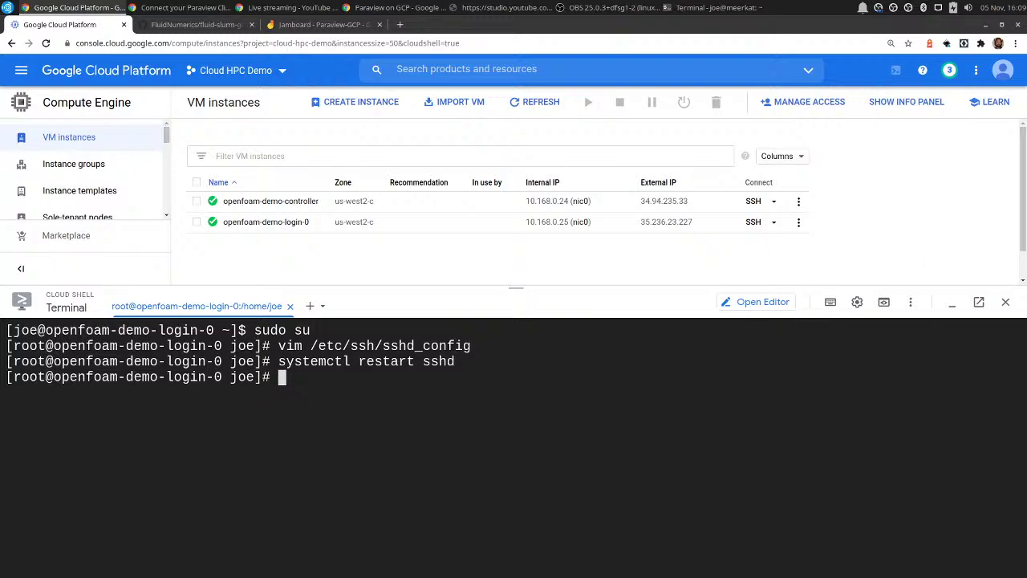
Exit the root shell on the login node and list the contents of the home directory
{"action": "key", "text": "alt+Tab"}
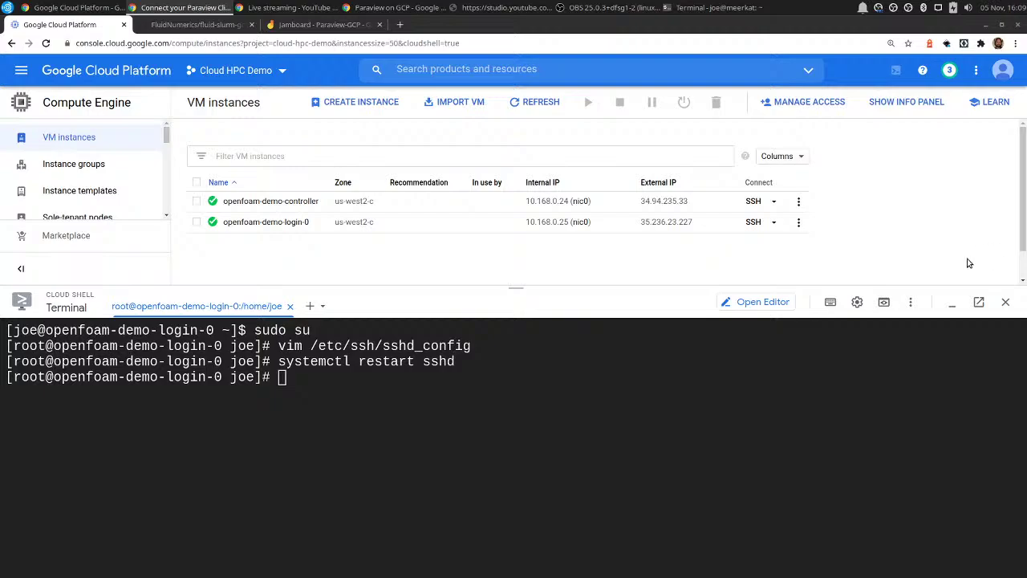
{"action": "left_click", "coordinate": [640, 410]}
{"action": "type", "text": "exit"}
{"action": "key", "text": "Return"}
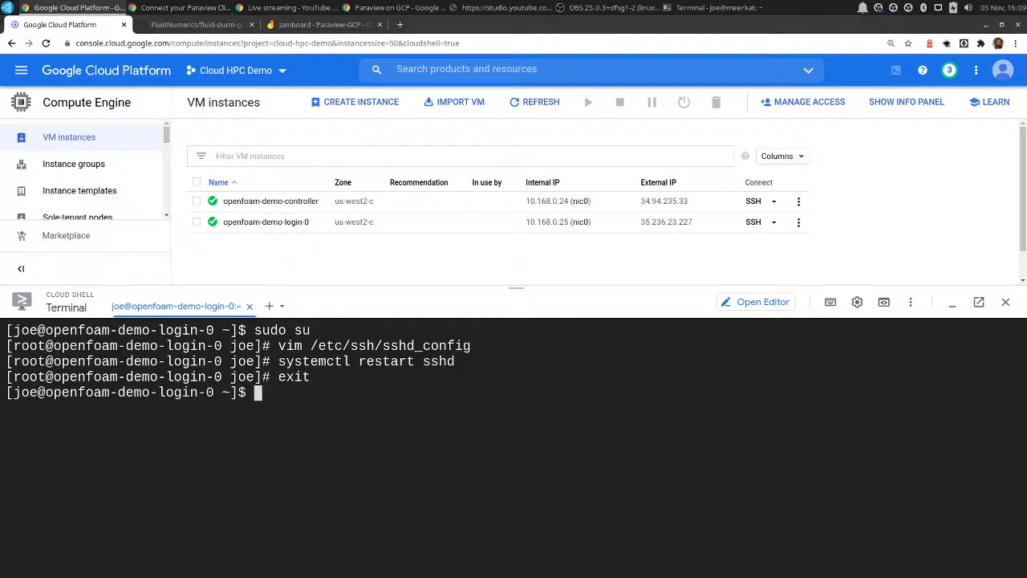
{"action": "type", "text": "ls"}
{"action": "key", "text": "Return"}
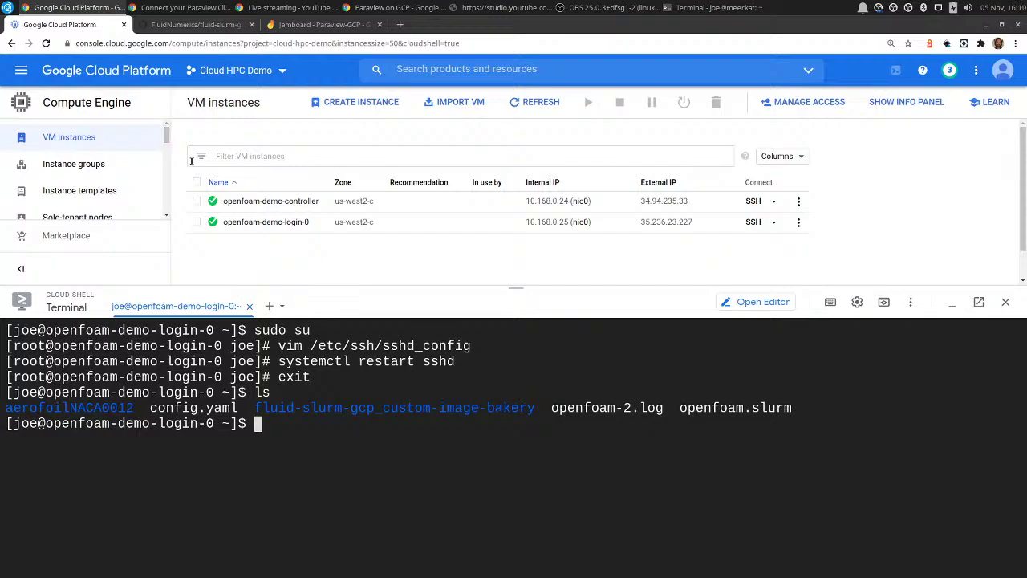
Examine the files in the examples/paraview folder of the fluid-slurm-gcp_custom-image-bakery GitHub repository, and return to Cloud Shell
{"action": "left_click", "coordinate": [185, 28]}
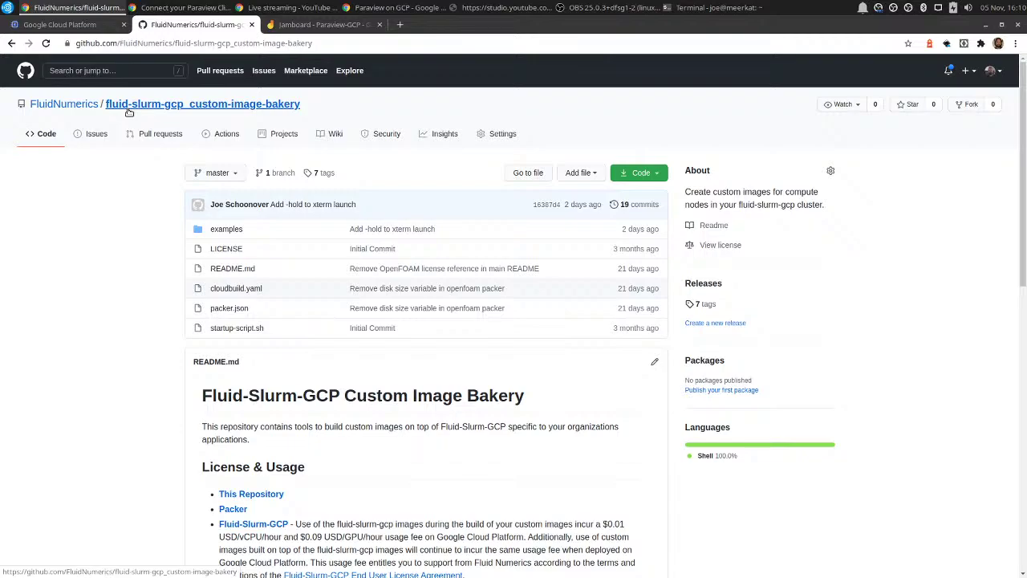
{"action": "left_click", "coordinate": [228, 229]}
{"action": "left_click", "coordinate": [227, 268]}
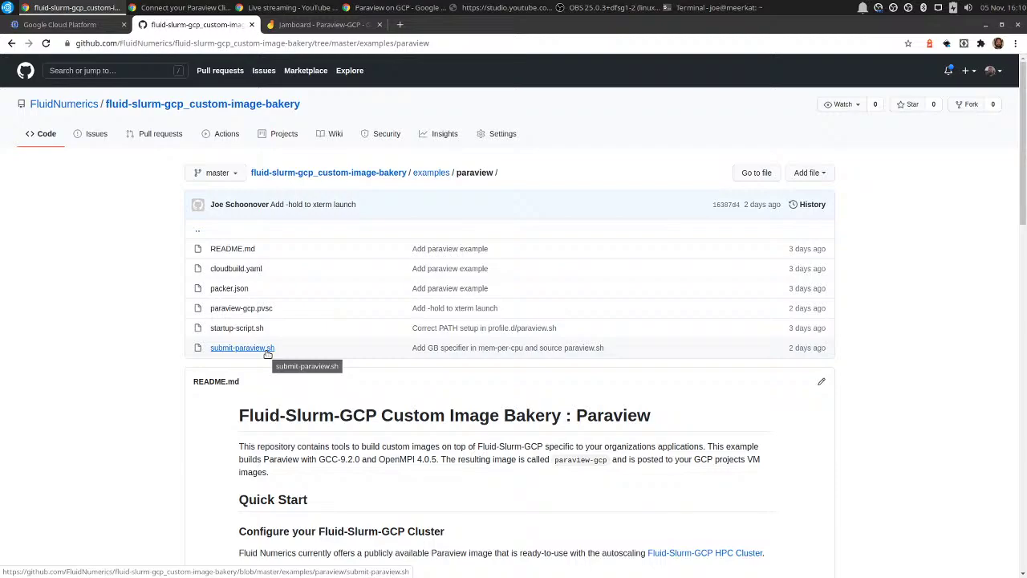
{"action": "left_click", "coordinate": [64, 25]}
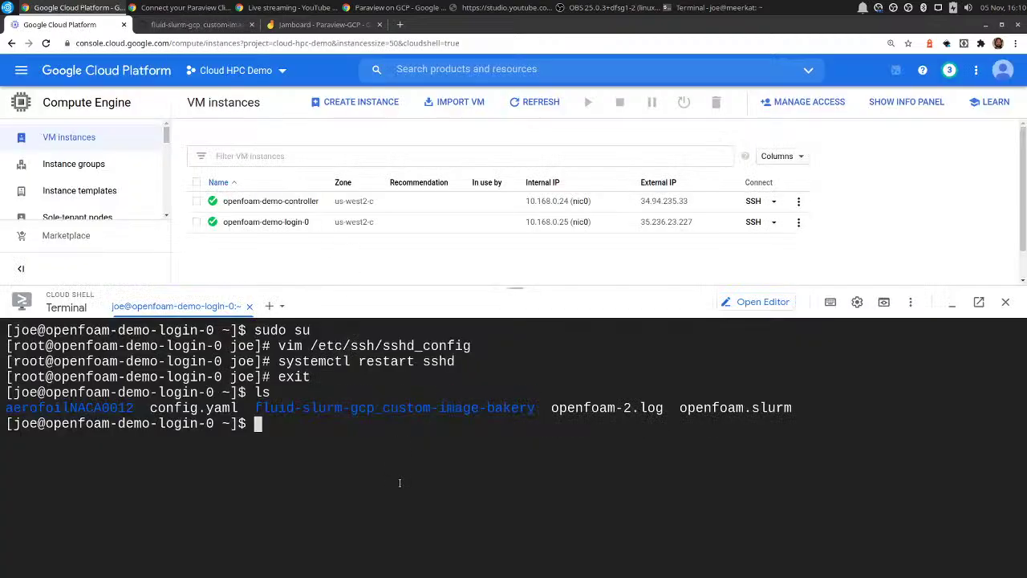
{"action": "type", "text": "cd f"}
{"action": "key", "text": "Tab"}
{"action": "key", "text": "BackSpace"}
{"action": "key", "text": "BackSpace"}
{"action": "key", "text": "BackSpace"}
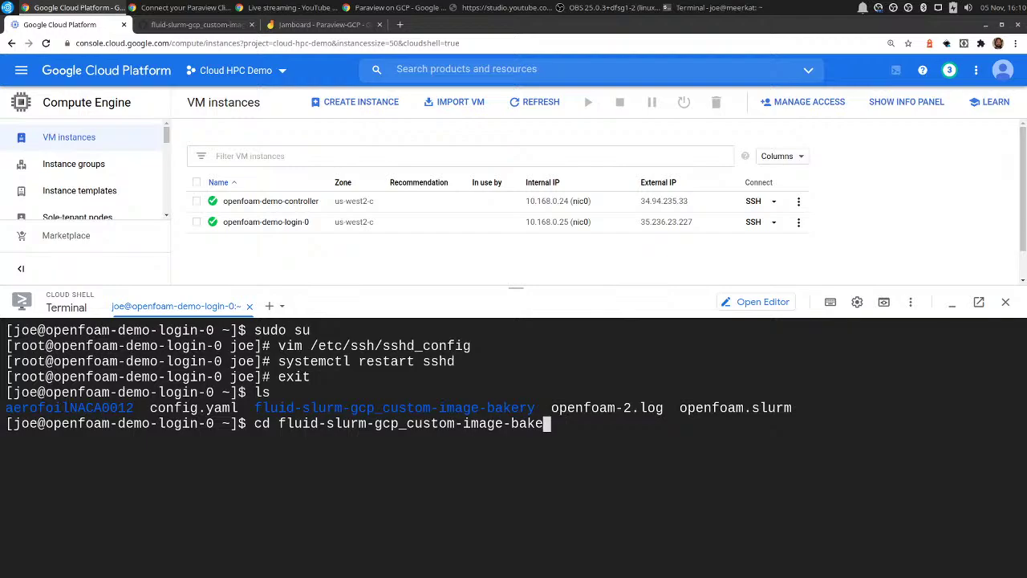
{"action": "key", "text": "BackSpace"}
{"action": "key", "text": "BackSpace"}
{"action": "key", "text": "BackSpace"}
{"action": "key", "text": "BackSpace"}
{"action": "key", "text": "BackSpace"}
{"action": "key", "text": "BackSpace"}
{"action": "key", "text": "BackSpace"}
{"action": "key", "text": "BackSpace"}
{"action": "key", "text": "BackSpace"}
{"action": "key", "text": "BackSpace"}
{"action": "key", "text": "BackSpace"}
{"action": "key", "text": "BackSpace"}
{"action": "key", "text": "BackSpace"}
{"action": "key", "text": "BackSpace"}
{"action": "key", "text": "BackSpace"}
{"action": "key", "text": "BackSpace"}
{"action": "key", "text": "BackSpace"}
{"action": "key", "text": "BackSpace"}
{"action": "key", "text": "BackSpace"}
{"action": "key", "text": "BackSpace"}
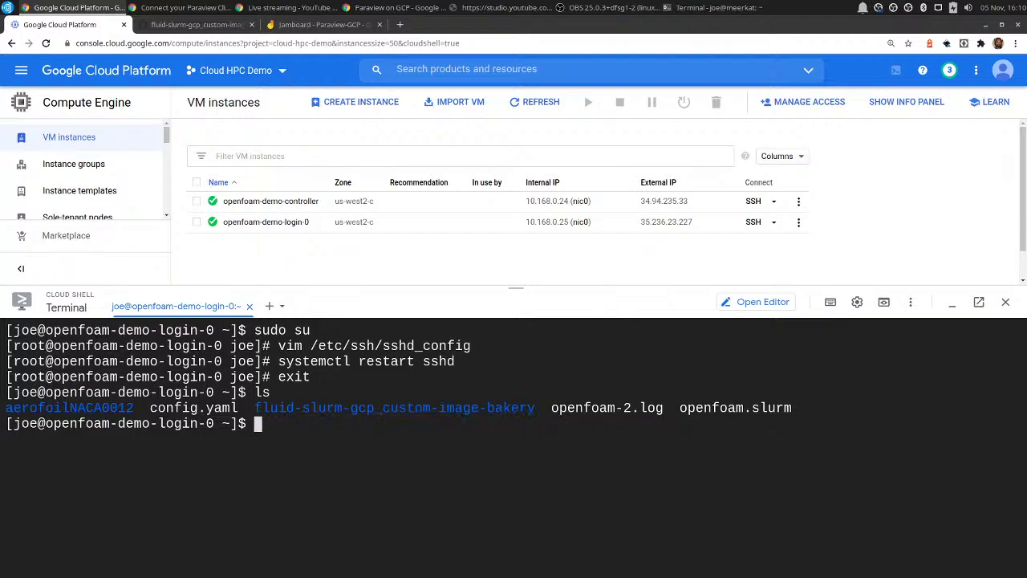
Create the /apps/share directory on the login node with sudo mkdir -p
{"action": "type", "text": "sudo mkidr"}
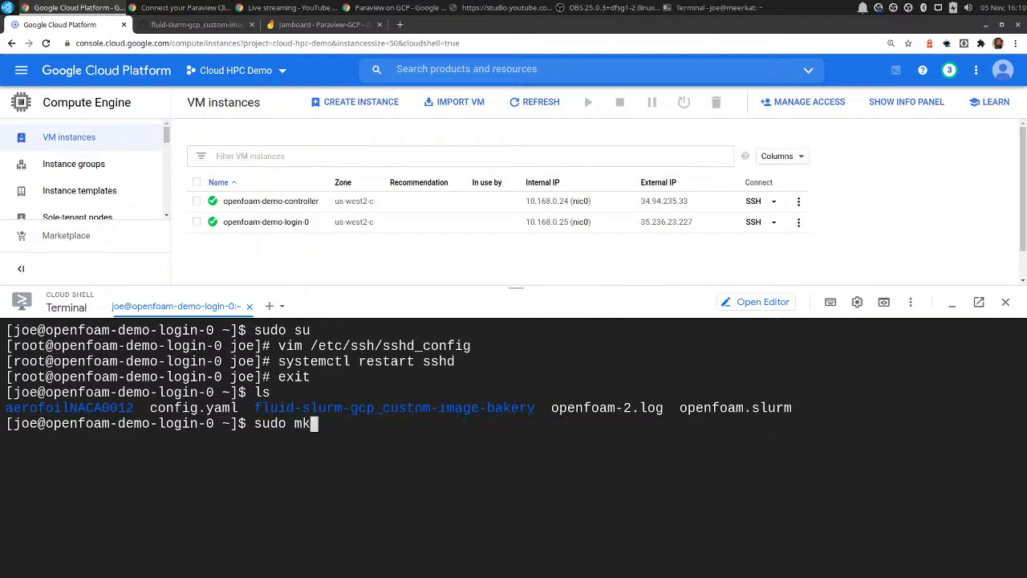
{"action": "key", "text": "BackSpace"}
{"action": "key", "text": "BackSpace"}
{"action": "key", "text": "BackSpace"}
{"action": "type", "text": "dir -p /apps/"}
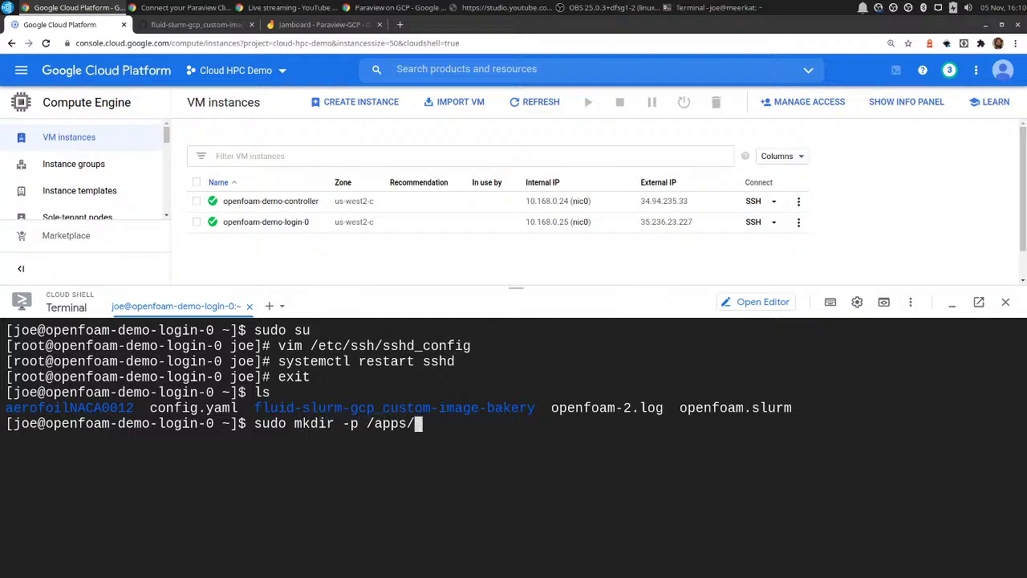
{"action": "type", "text": "share"}
{"action": "key", "text": "Return"}
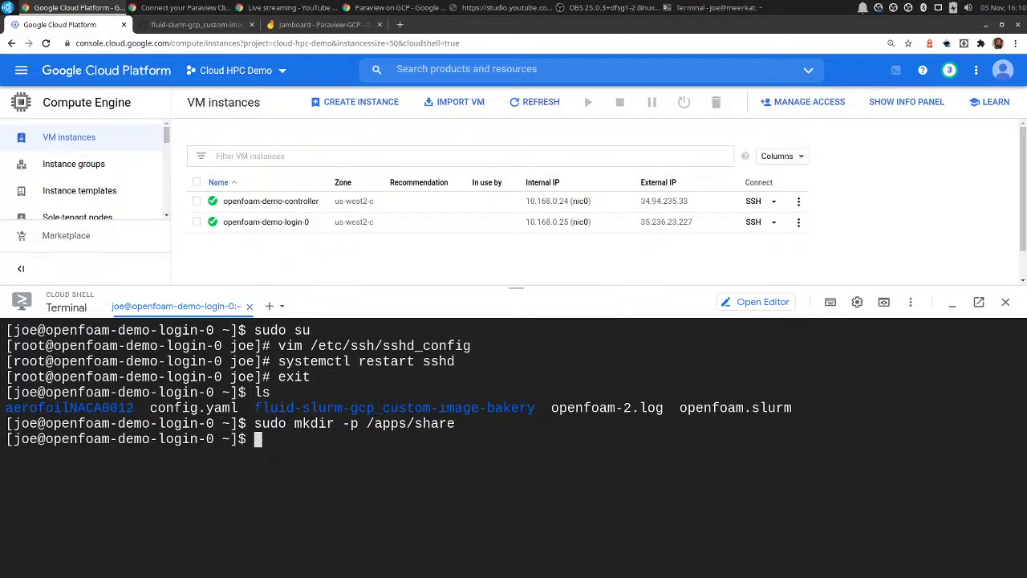
Copy fluid-slurm-gcp_custom-image-bakery/examples/paraview/submit-paraview.sh into /apps/share/ with sudo cp
{"action": "type", "text": "sudo cp f"}
{"action": "key", "text": "Tab"}
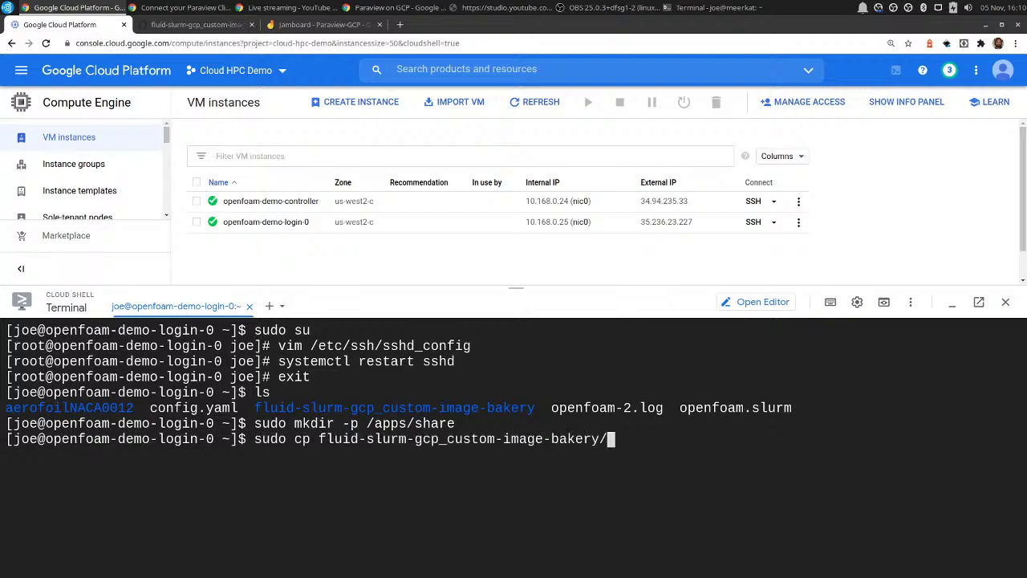
{"action": "type", "text": "e"}
{"action": "key", "text": "Tab"}
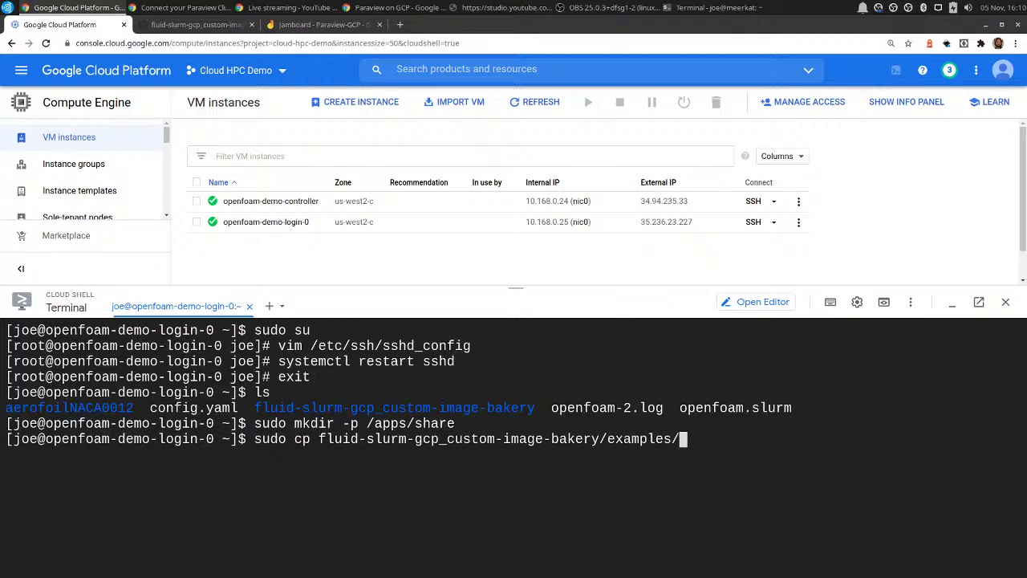
{"action": "type", "text": "par"}
{"action": "key", "text": "Tab"}
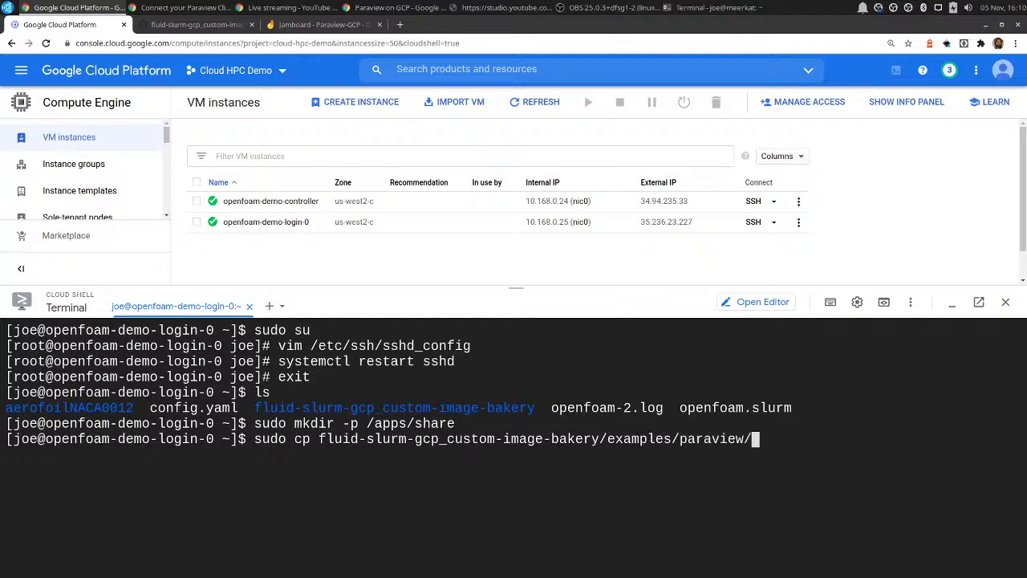
{"action": "type", "text": "sub"}
{"action": "key", "text": "Tab"}
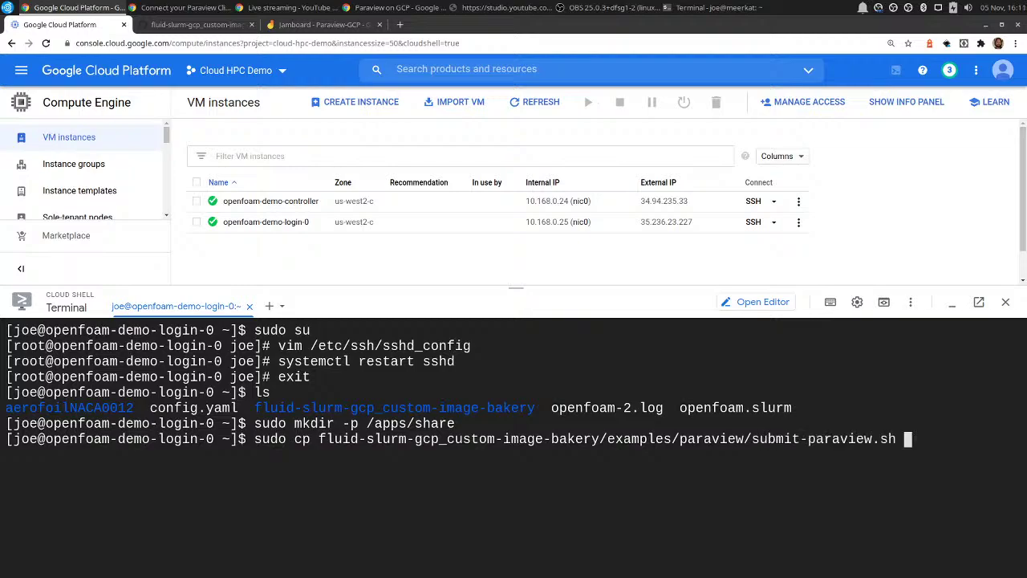
{"action": "type", "text": "/apps/share"}
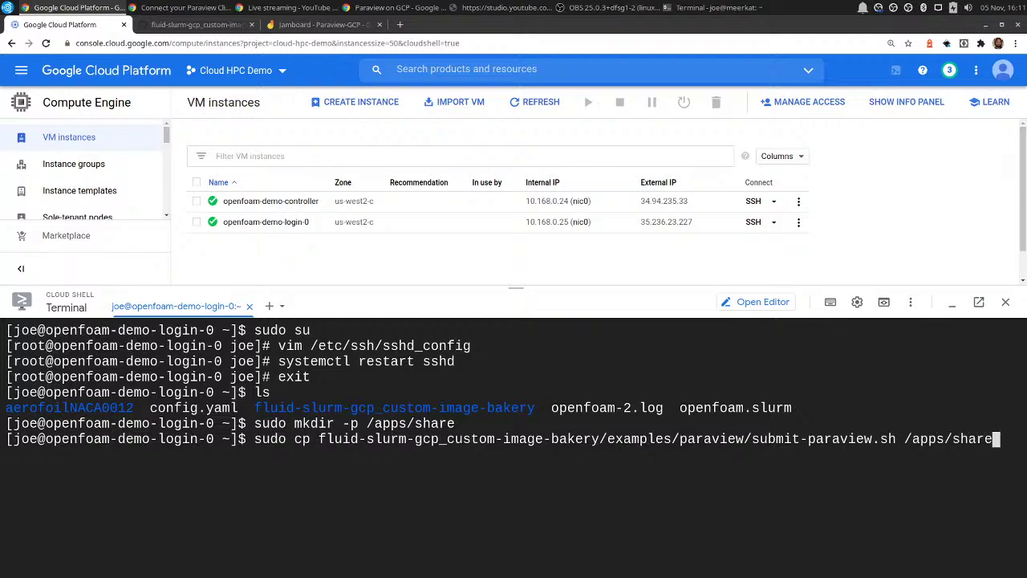
{"action": "type", "text": "/"}
{"action": "key", "text": "Return"}
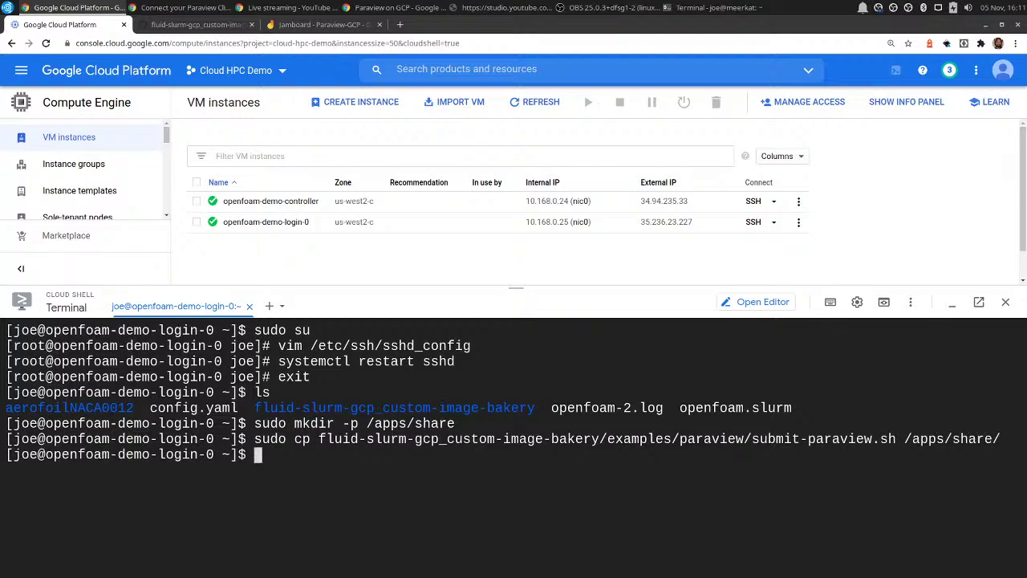
Set the permissions of /apps/share/submit-paraview.sh to 755 with sudo chmod
{"action": "type", "text": "sudo chmod"}
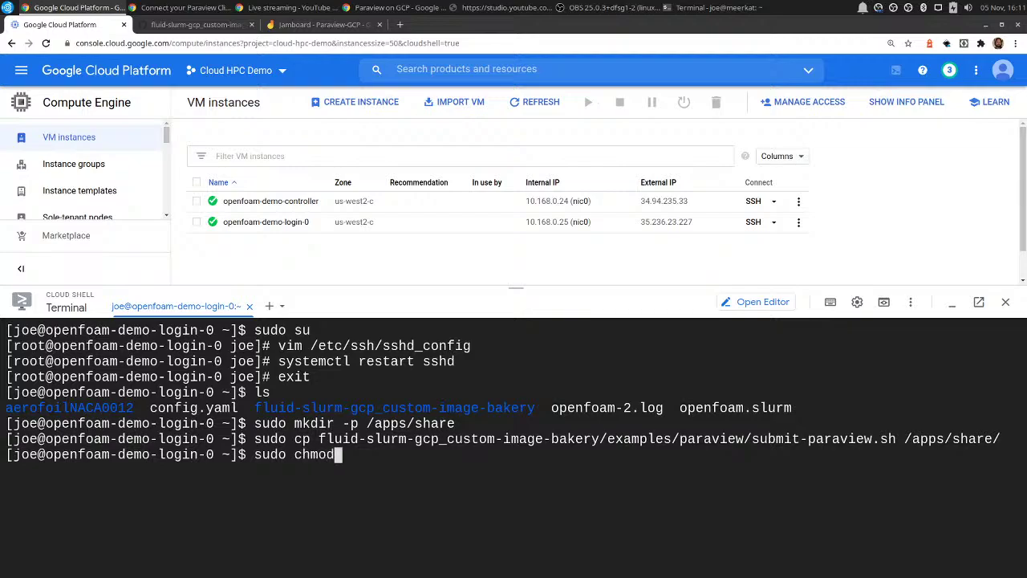
{"action": "type", "text": " 755"}
{"action": "type", "text": " /"}
{"action": "type", "text": "apps/share/"}
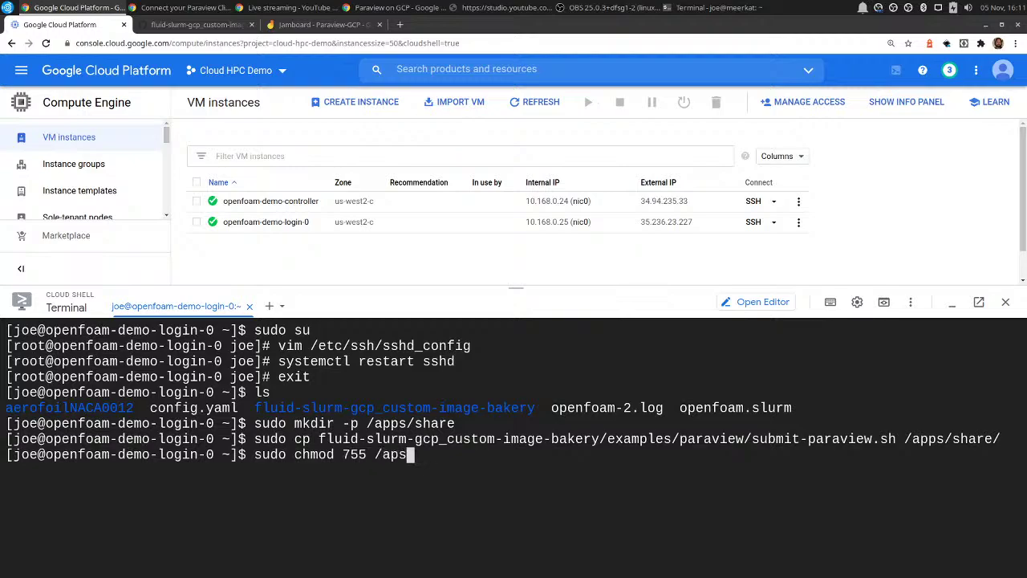
{"action": "key", "text": "Tab"}
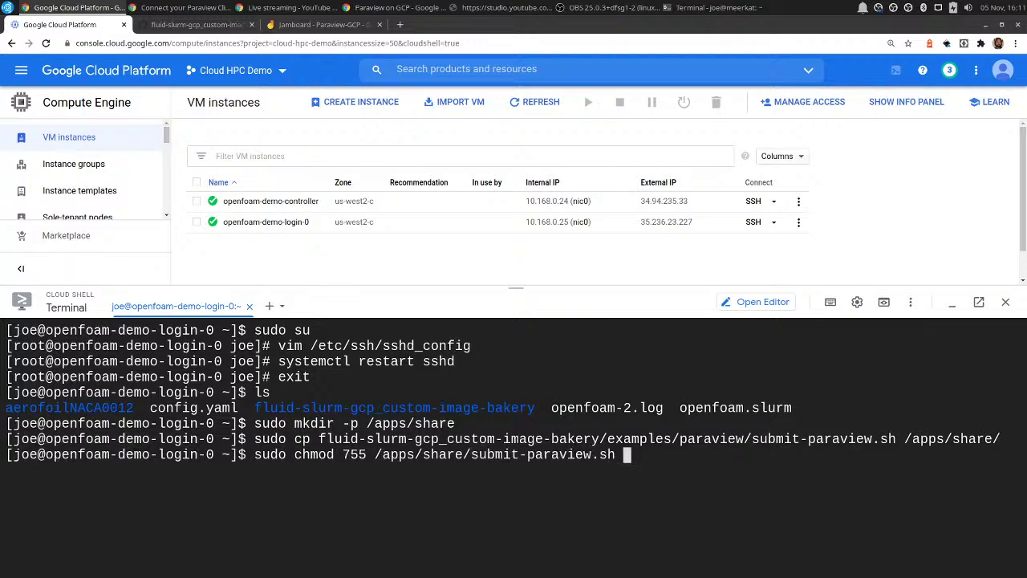
{"action": "key", "text": "Return"}
List /apps/share/ in long format to check the permissions and owner of submit-paraview.sh, and clear the terminal
{"action": "type", "text": "ls -l "}
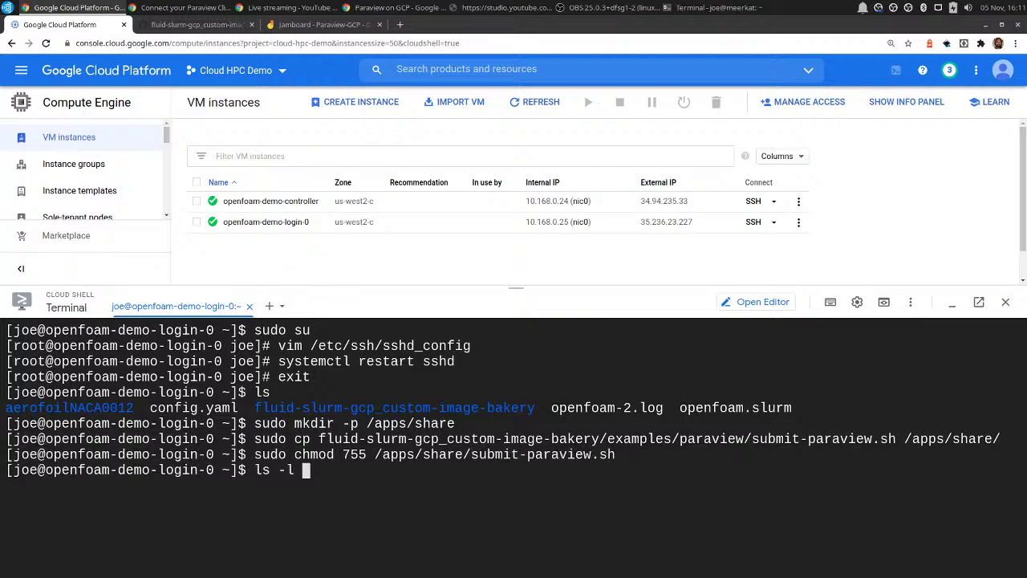
{"action": "type", "text": "/apps/share/"}
{"action": "key", "text": "Return"}
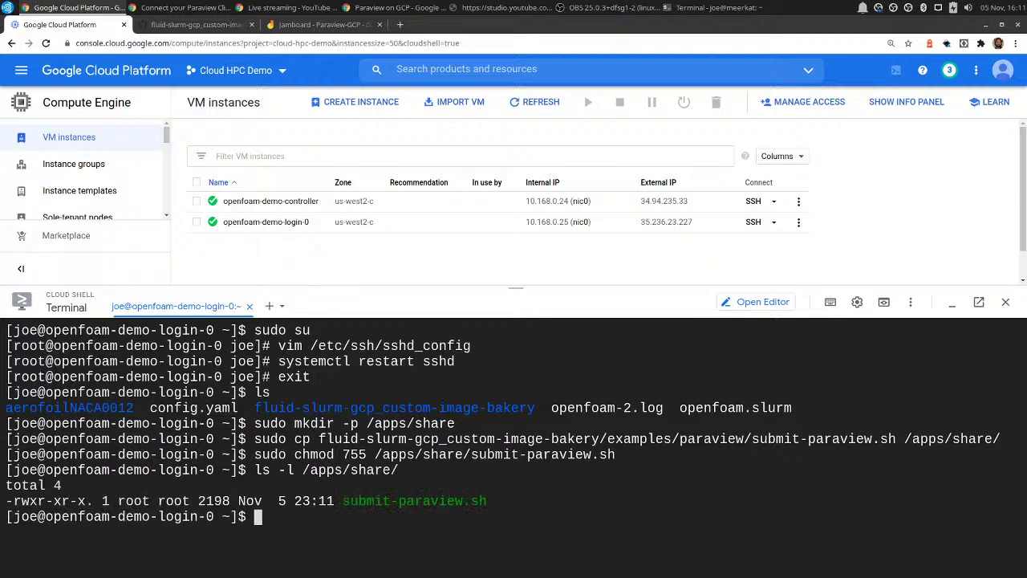
{"action": "left_click_drag", "start_coordinate": [37, 501], "coordinate": [150, 501]}
{"action": "left_click", "coordinate": [57, 500]}
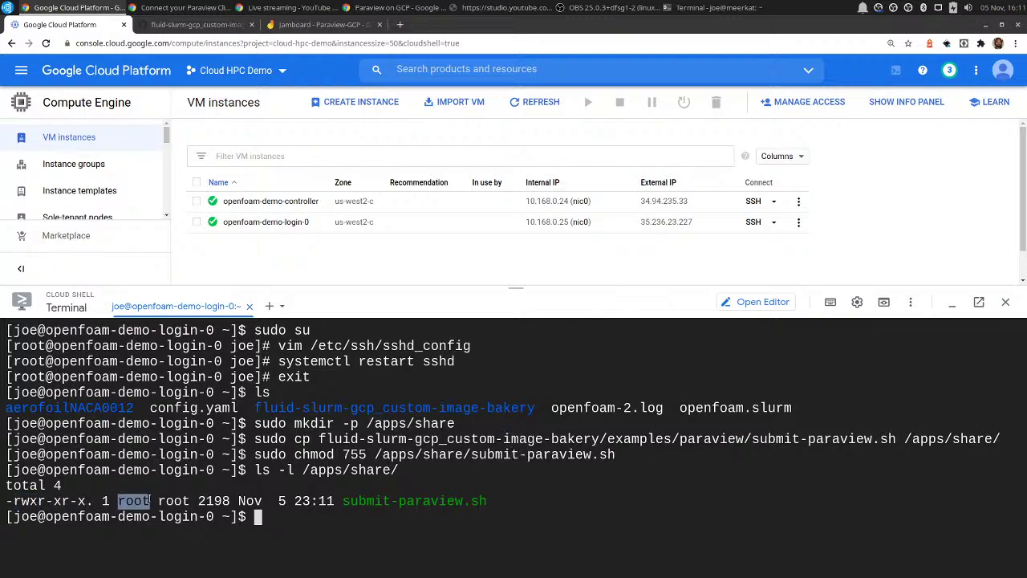
{"action": "left_click", "coordinate": [272, 504]}
{"action": "key", "text": "ctrl+l"}
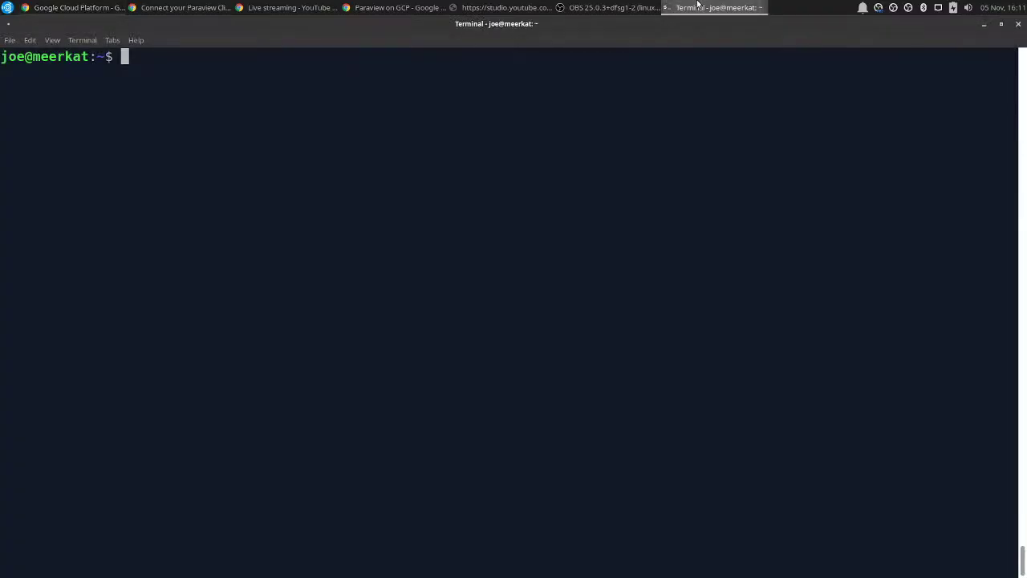
Copy the external IP of openfoam-demo-login-0, switch to the local Terminal and create a paraview-pvsc directory
{"action": "left_click", "coordinate": [698, 6]}
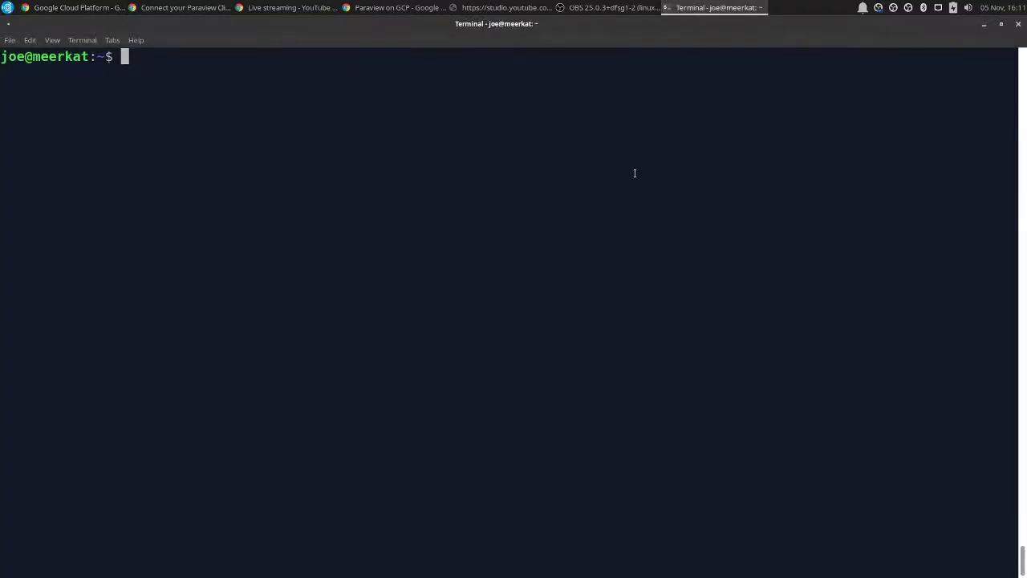
{"action": "left_click", "coordinate": [93, 4]}
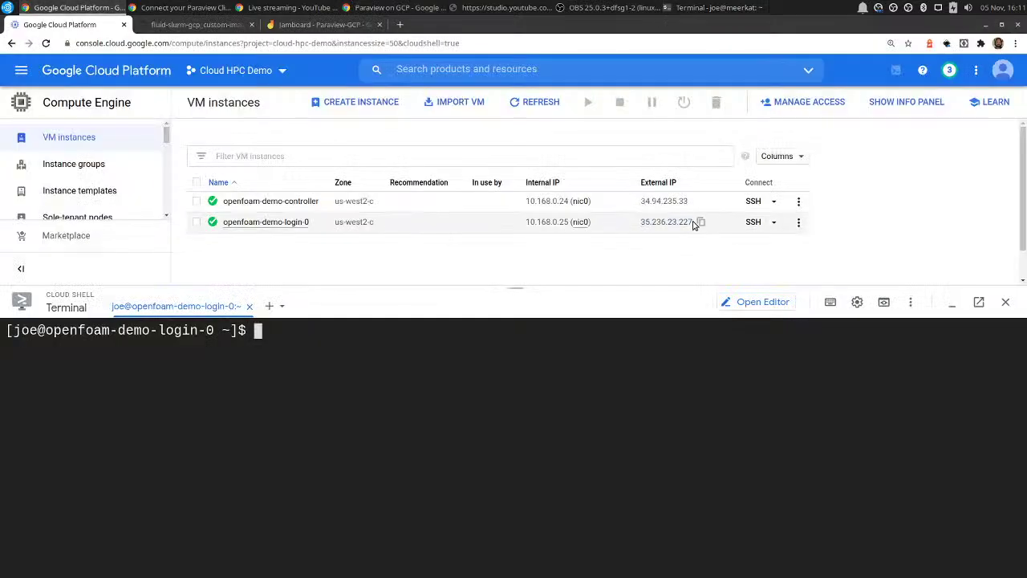
{"action": "left_click", "coordinate": [700, 222]}
{"action": "left_click", "coordinate": [706, 7]}
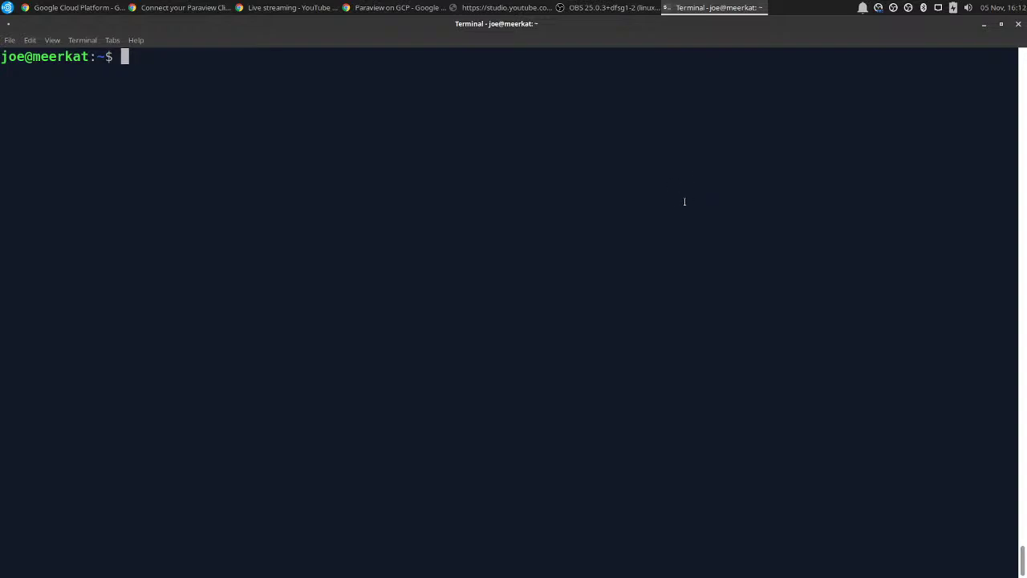
{"action": "type", "text": "mkdir paraview-pvsc"}
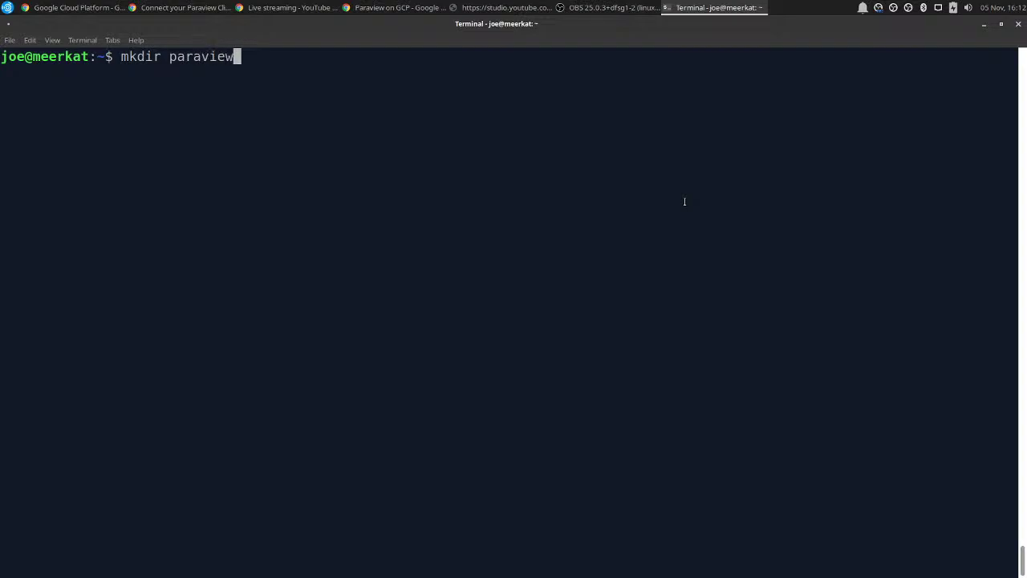
{"action": "key", "text": "Return"}
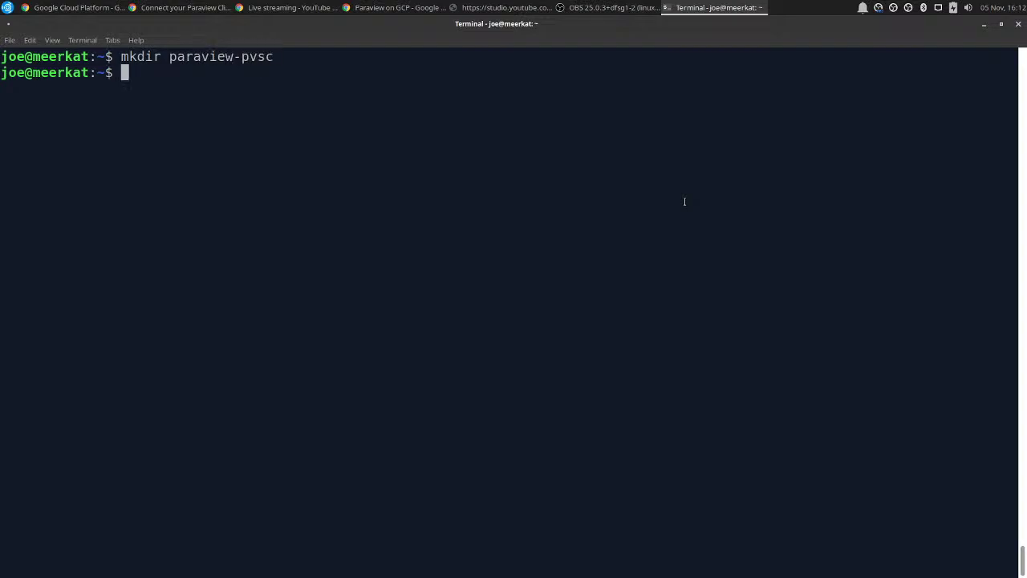
Copy fluid-slurm-gcp_custom-image-bakery/examples/paraview/paraview-gcp.pvsc from the login node's external IP into paraview-pvsc/ with scp, and clear the terminal
{"action": "type", "text": "scp joe@"}
{"action": "key", "text": "ctrl+shift+v"}
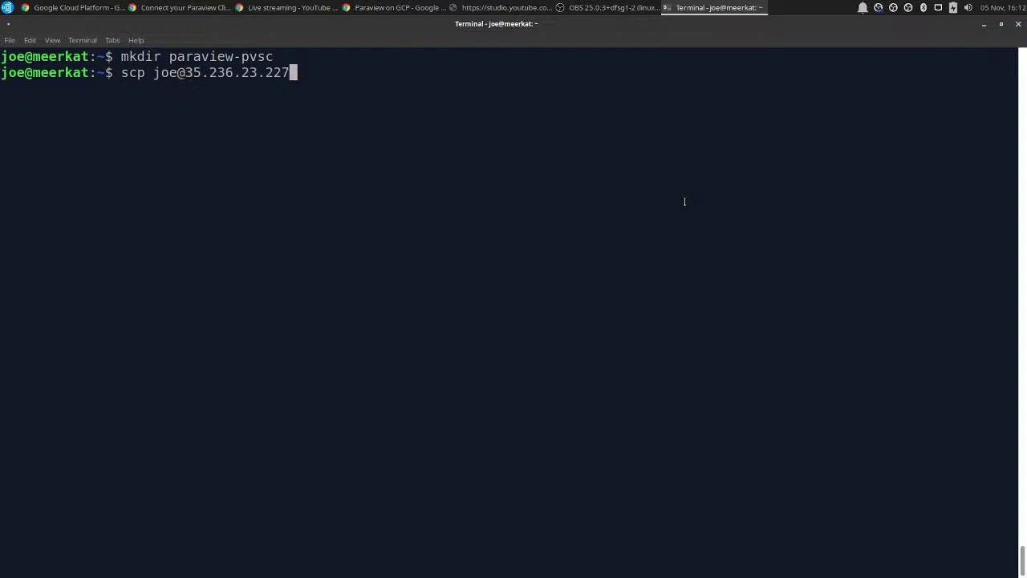
{"action": "type", "text": ":fluid-slurm-gcp"}
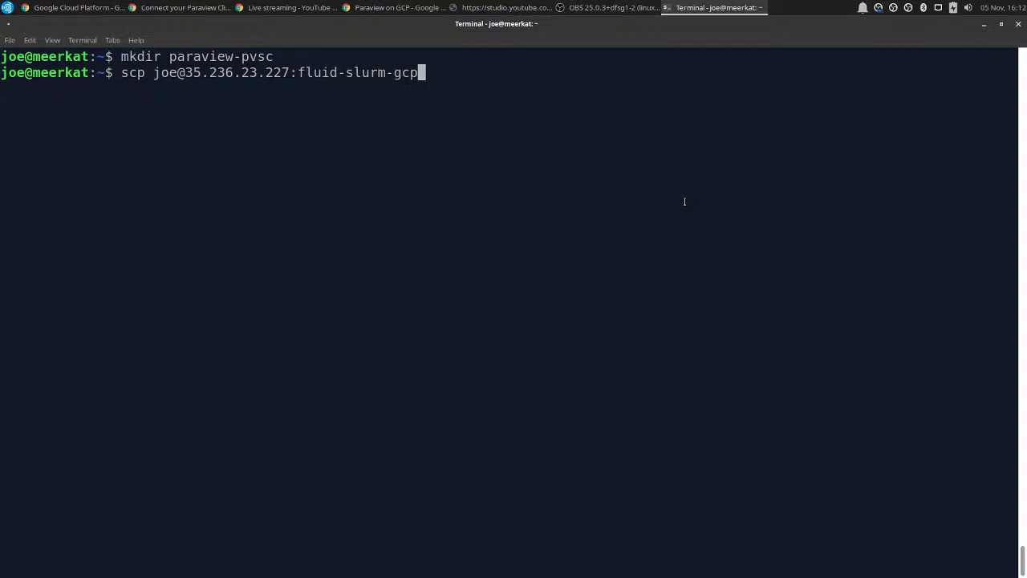
{"action": "type", "text": "_custom-image-b"}
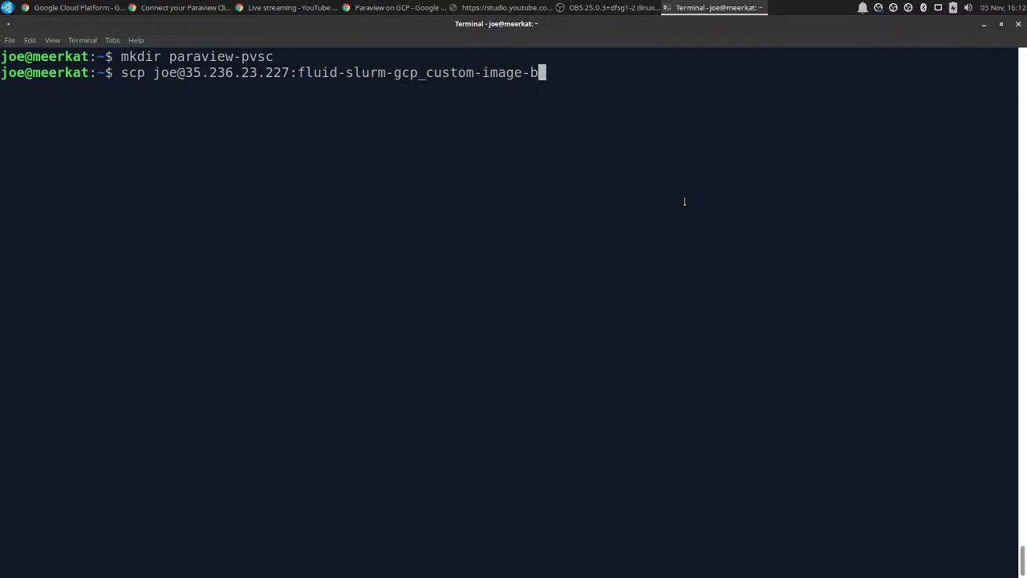
{"action": "type", "text": "akery/exam"}
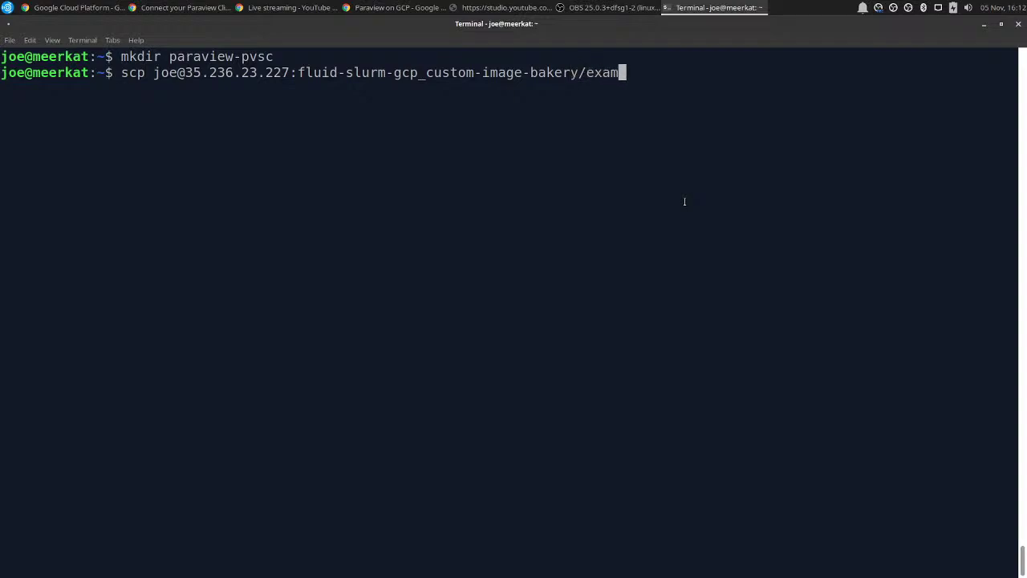
{"action": "type", "text": "ples/paraview/par"}
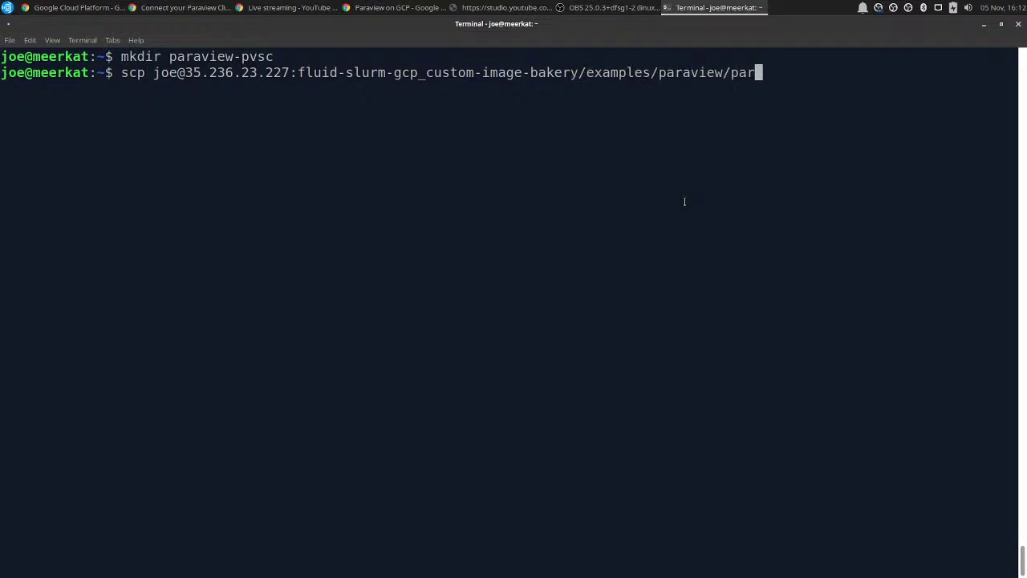
{"action": "type", "text": "aview-gcp.pvsc"}
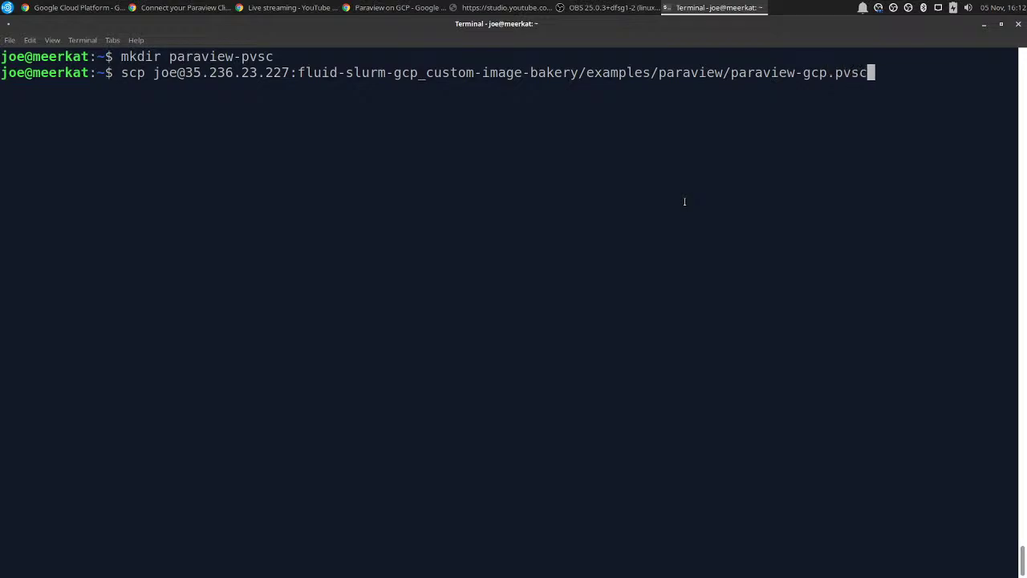
{"action": "type", "text": " par"}
{"action": "key", "text": "Tab"}
{"action": "key", "text": "Return"}
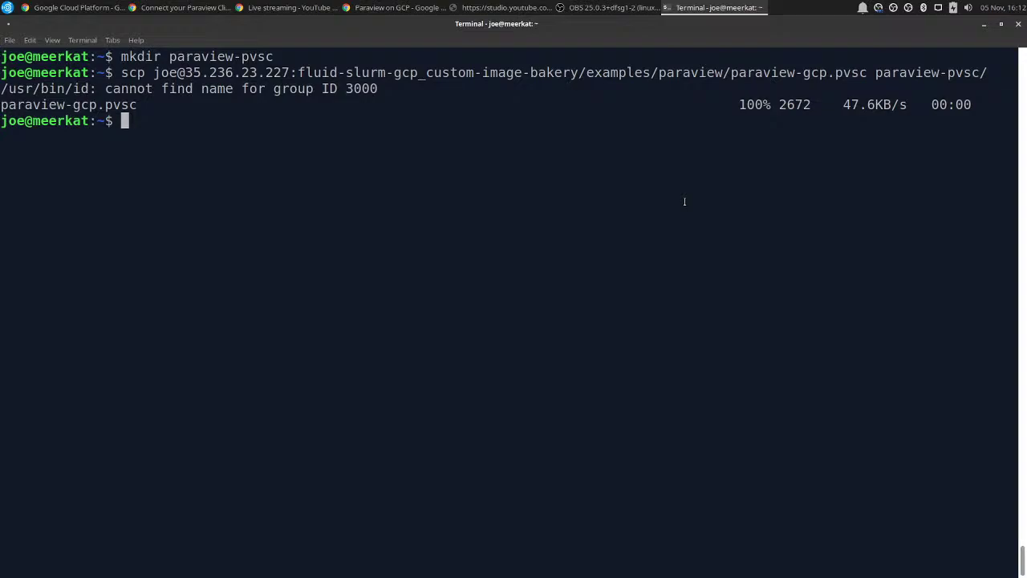
{"action": "key", "text": "ctrl+l"}
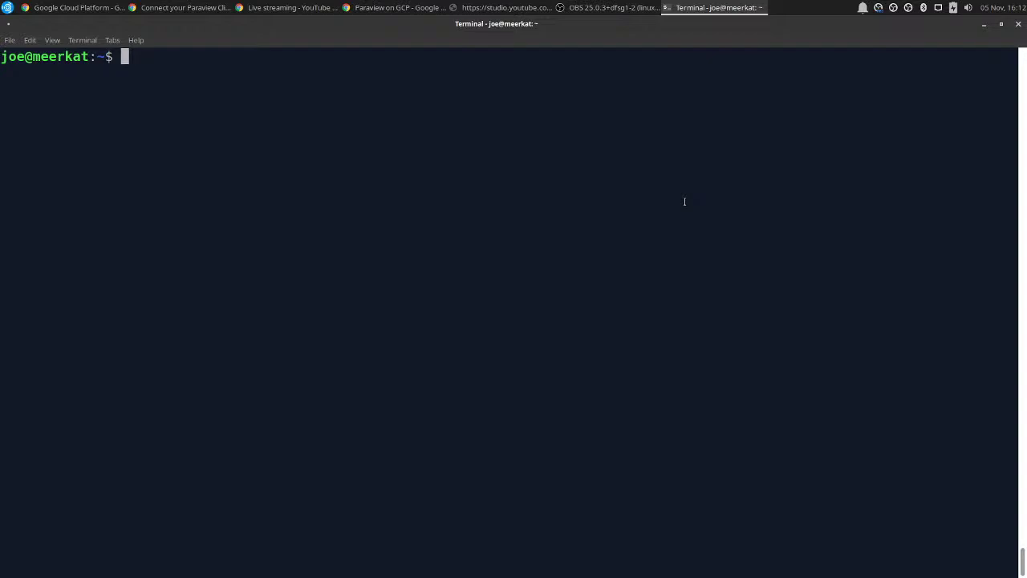
Launch ParaView as a background process from the local terminal and show the Memory Inspector
{"action": "type", "text": "paraview "}
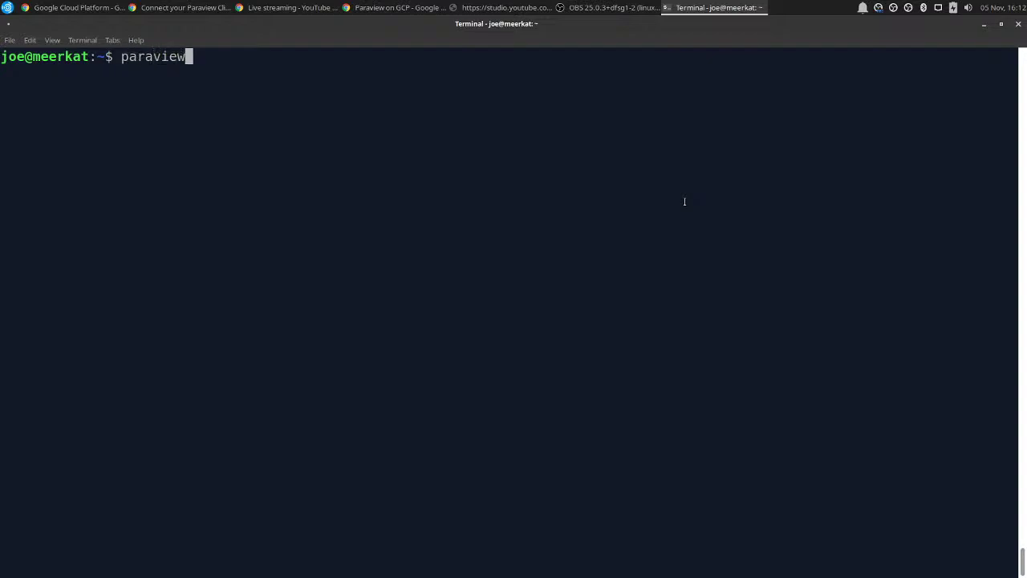
{"action": "type", "text": "&"}
{"action": "key", "text": "Return"}
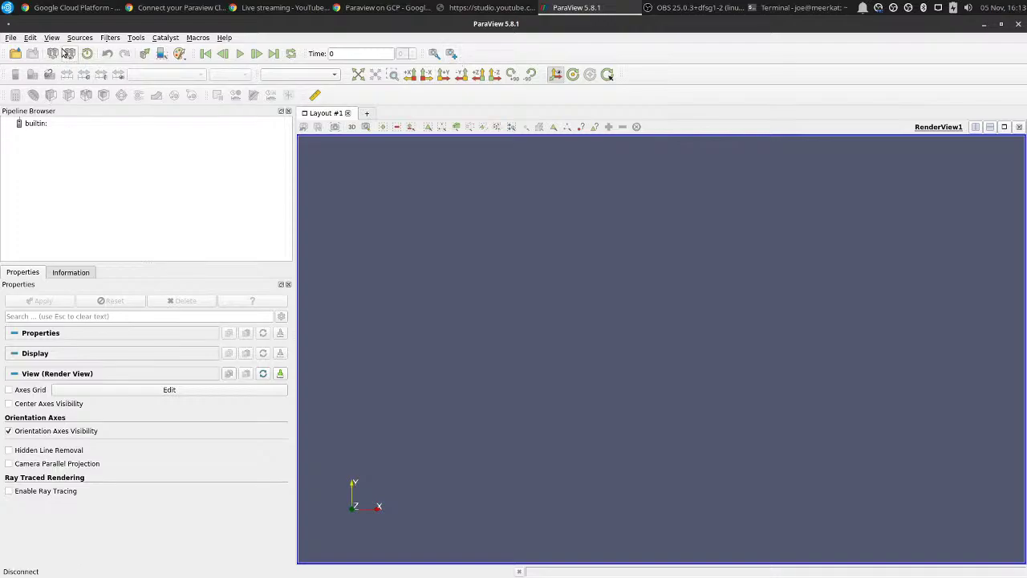
{"action": "left_click", "coordinate": [51, 38]}
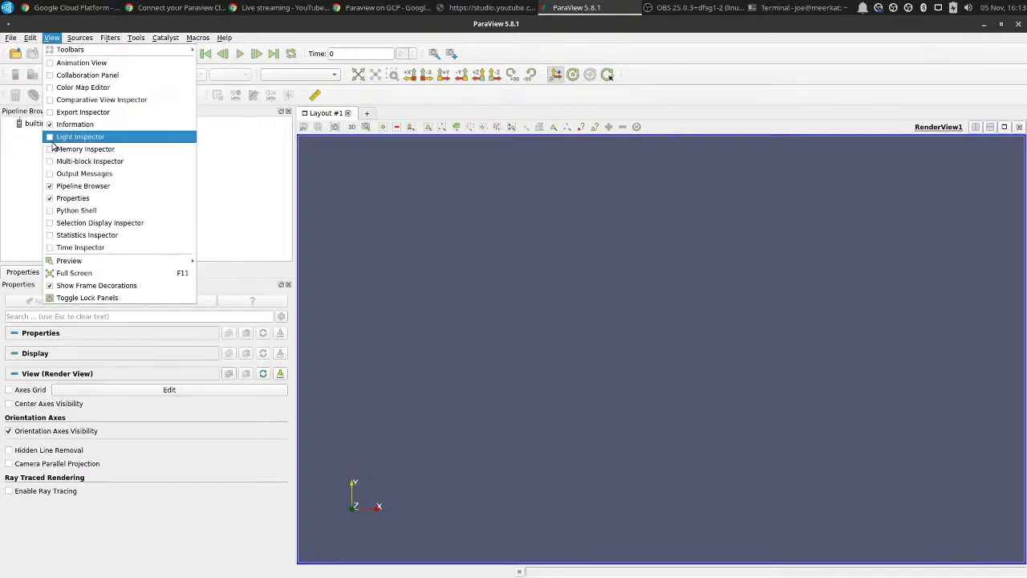
{"action": "left_click", "coordinate": [85, 149]}
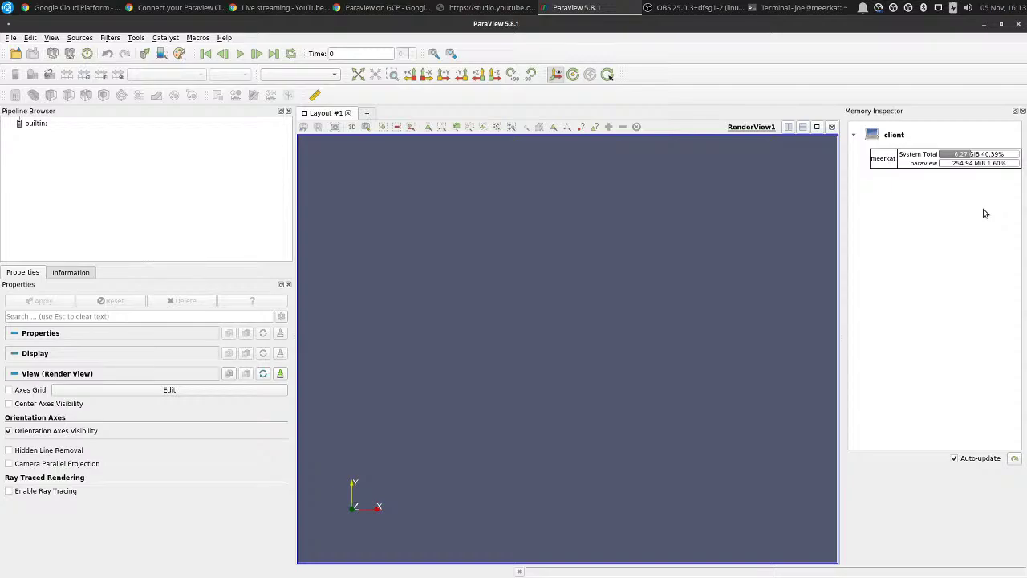
Load the server configuration file paraview-gcp.pvsc from the paraview-pvsc folder
{"action": "left_click", "coordinate": [53, 55]}
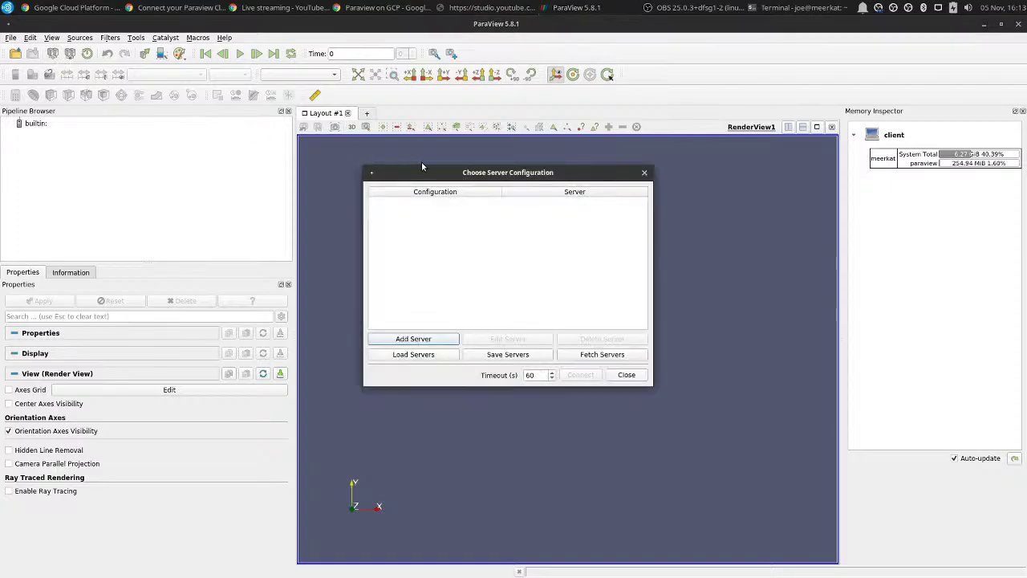
{"action": "left_click", "coordinate": [422, 358]}
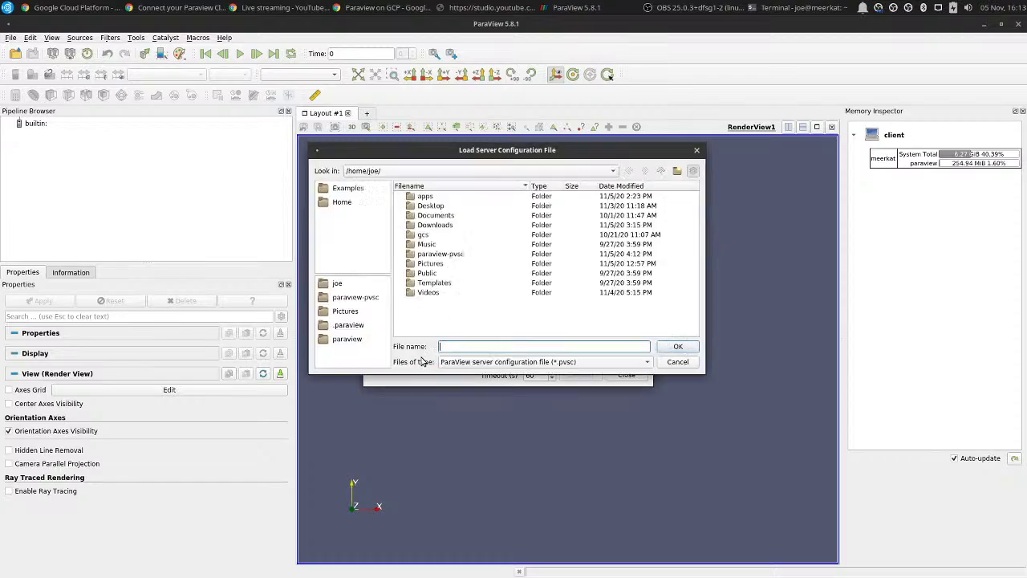
{"action": "double_click", "coordinate": [451, 255]}
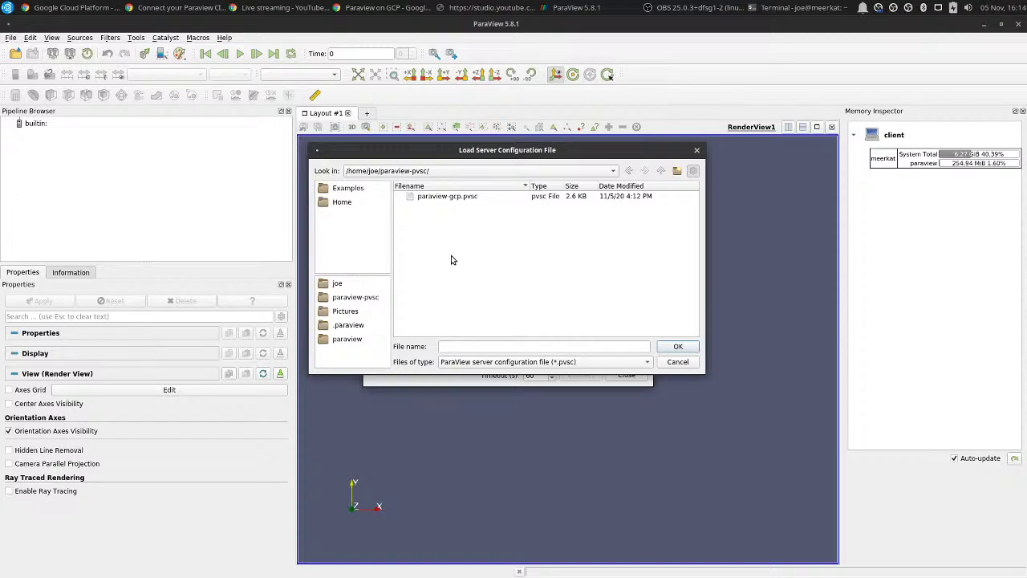
{"action": "double_click", "coordinate": [451, 201]}
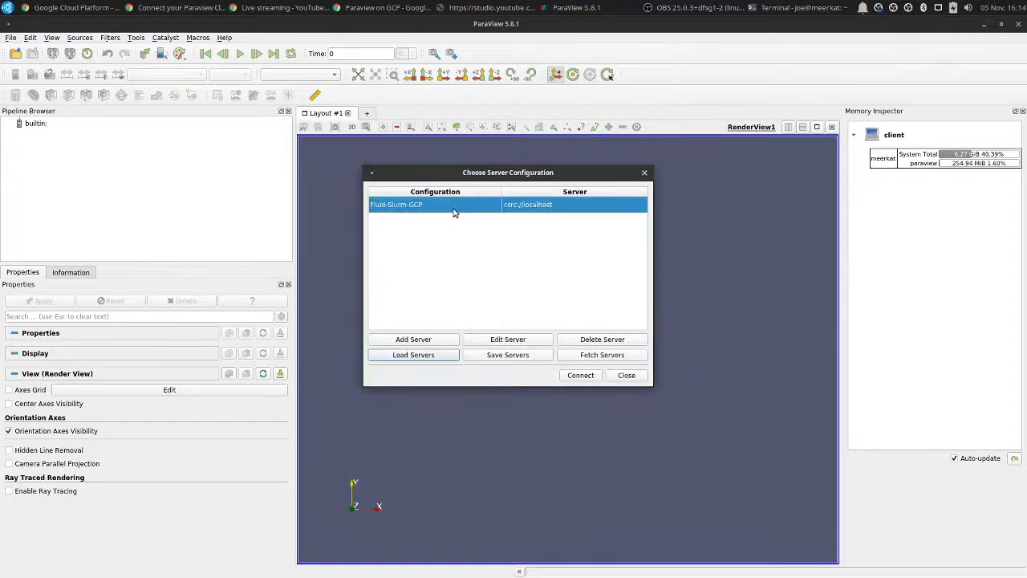
Open the connection options for Fluid-Slurm-GCP and review the remote script, number of processes, hours to reserve and SSH username
{"action": "left_click", "coordinate": [579, 374]}
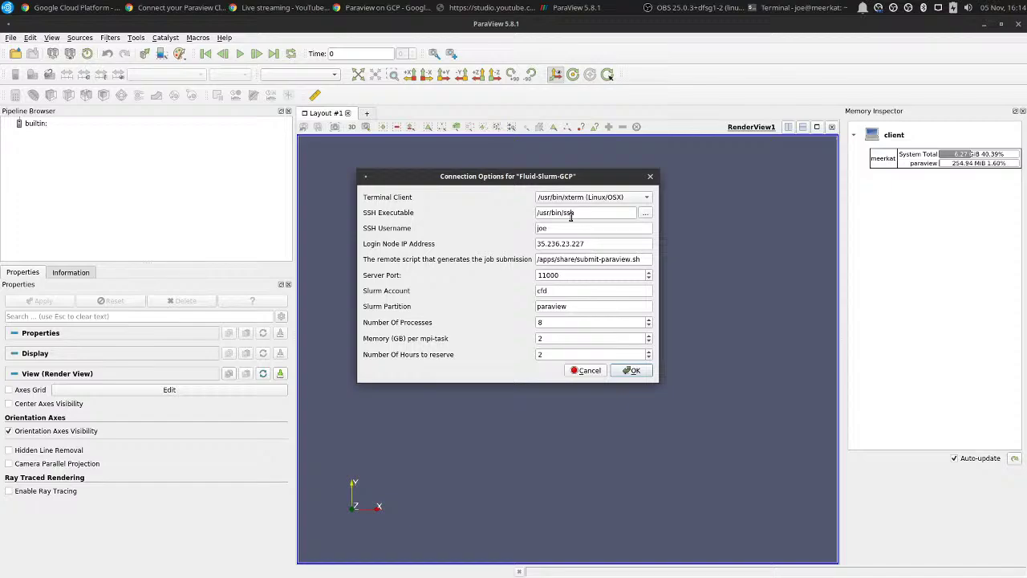
{"action": "triple_click", "coordinate": [603, 257]}
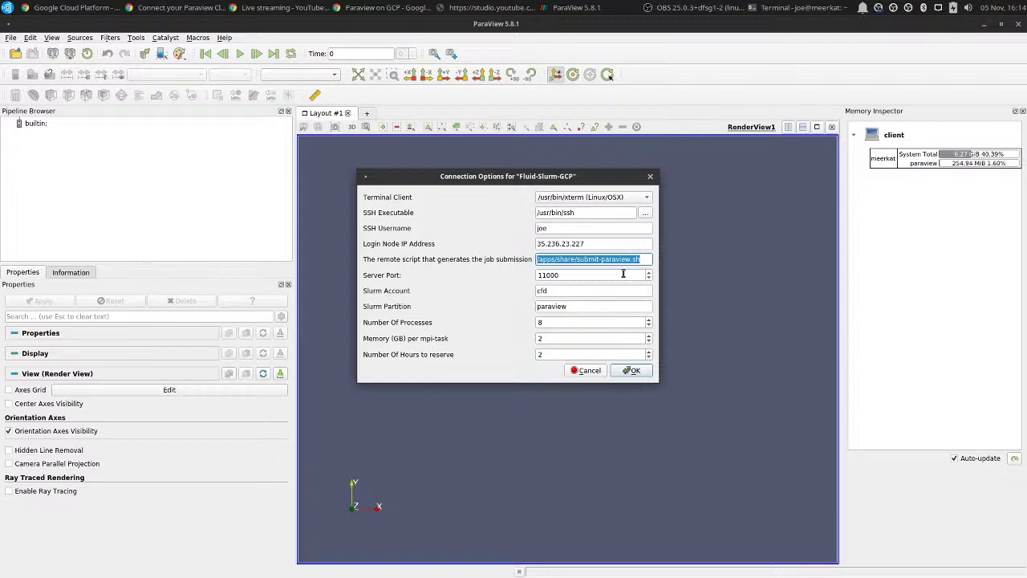
{"action": "double_click", "coordinate": [539, 322]}
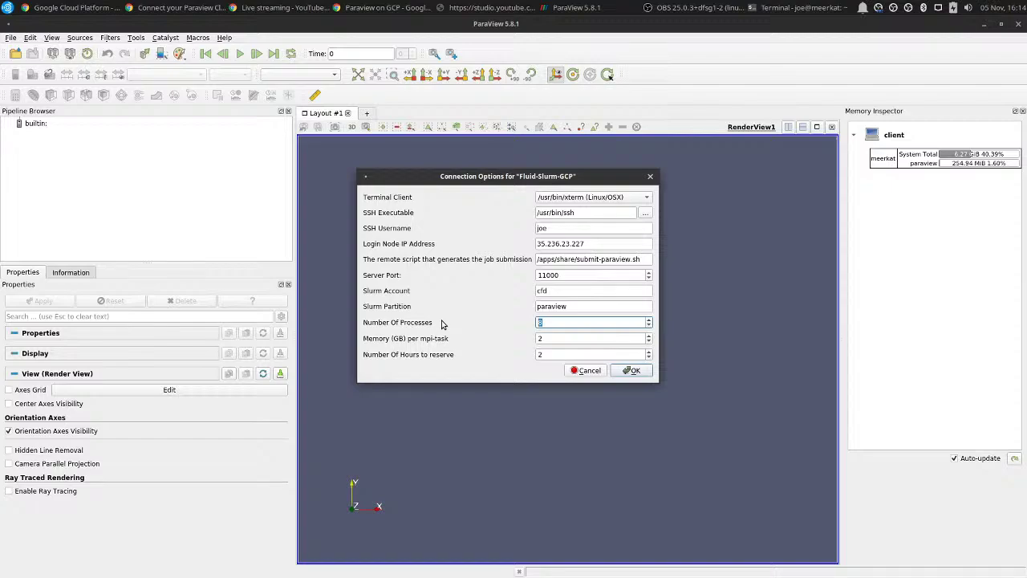
{"action": "left_click", "coordinate": [553, 354]}
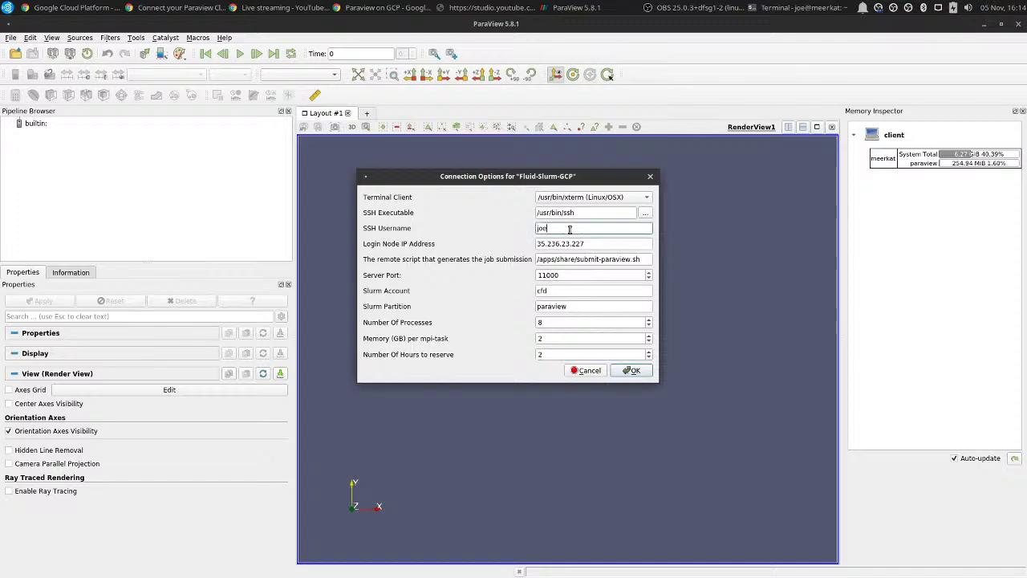
{"action": "double_click", "coordinate": [569, 228]}
Fill the Login Node IP Address with openfoam-demo-login-0's external IP from the Google Cloud console, check the server port and start the connection
{"action": "triple_click", "coordinate": [576, 247]}
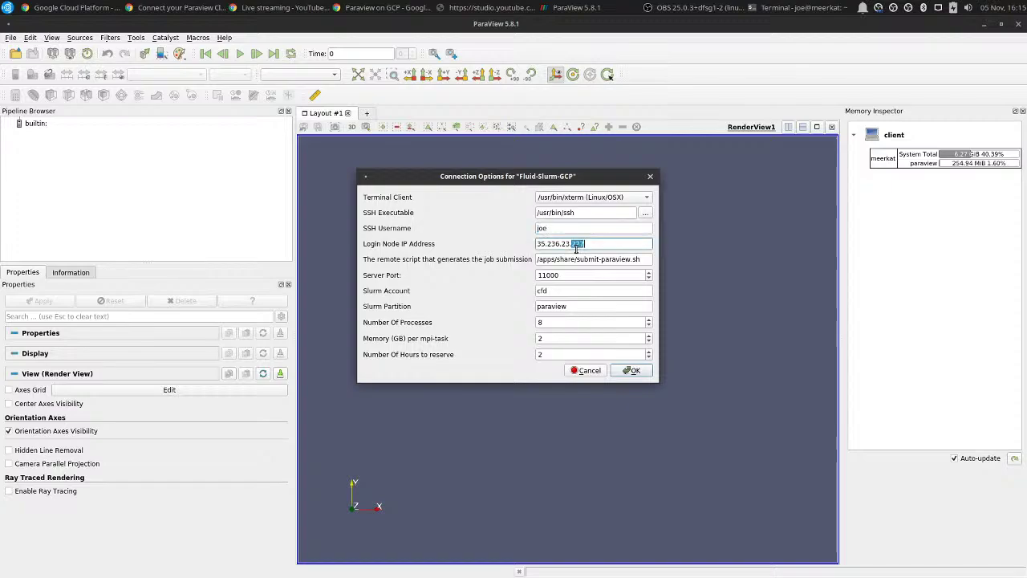
{"action": "left_click", "coordinate": [98, 6]}
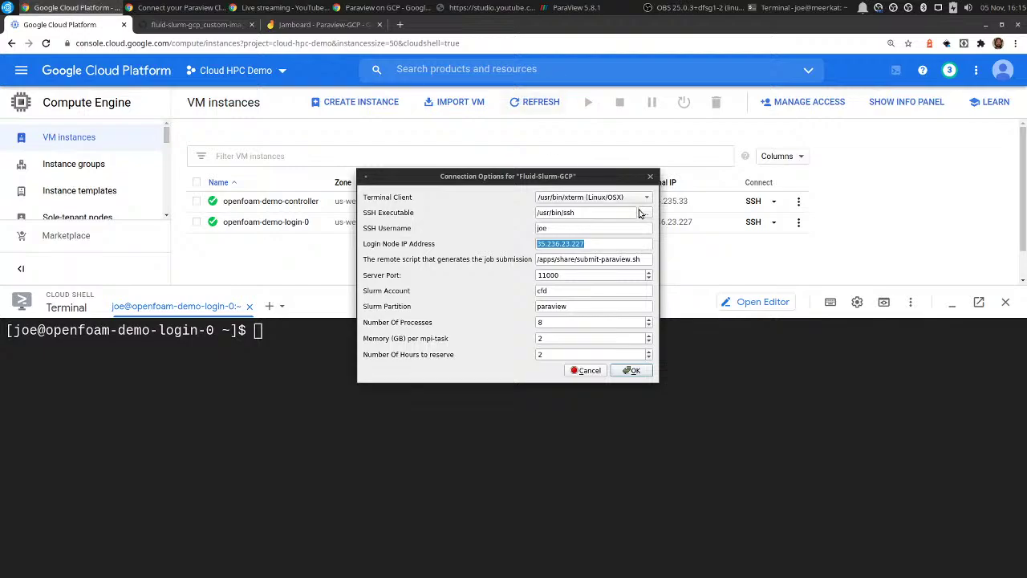
{"action": "left_click", "coordinate": [702, 224]}
{"action": "left_click", "coordinate": [609, 248]}
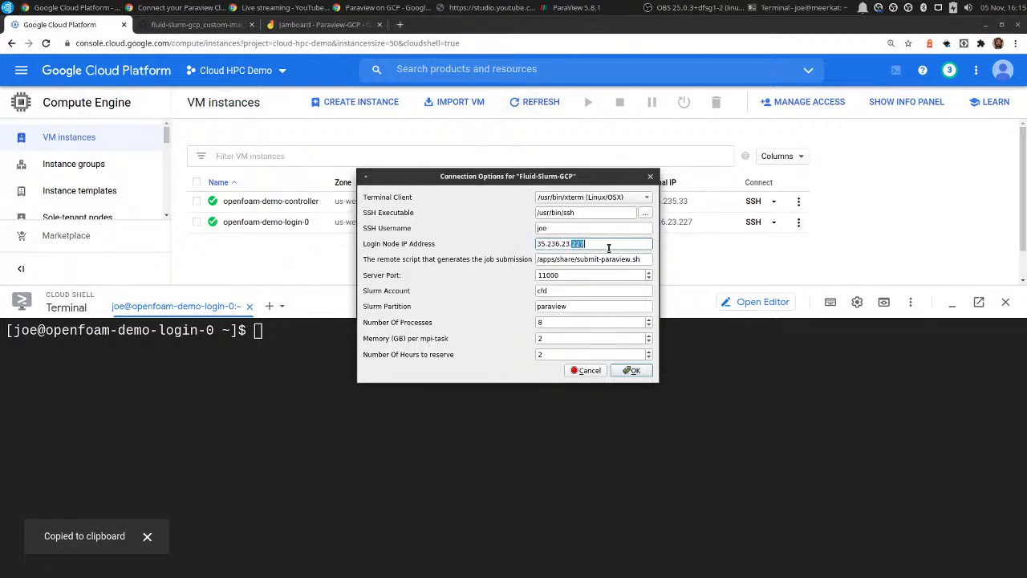
{"action": "triple_click", "coordinate": [608, 248]}
{"action": "key", "text": "ctrl+v"}
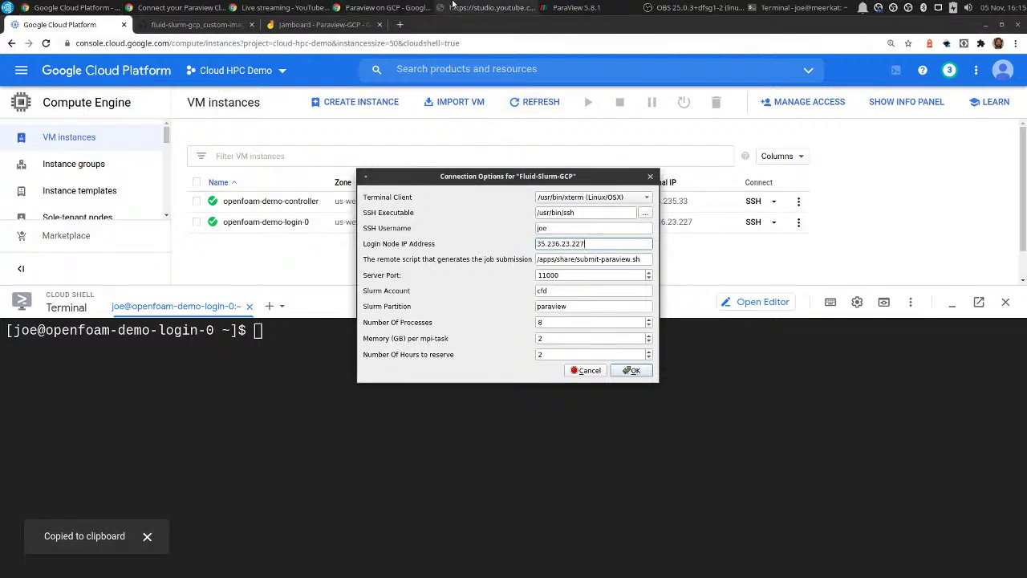
{"action": "left_click", "coordinate": [565, 7]}
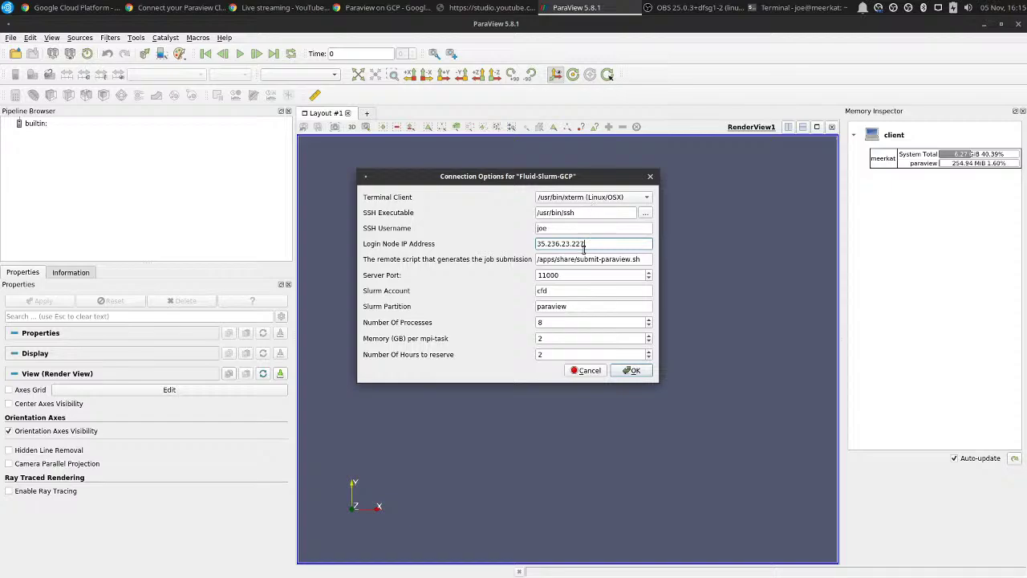
{"action": "double_click", "coordinate": [565, 275]}
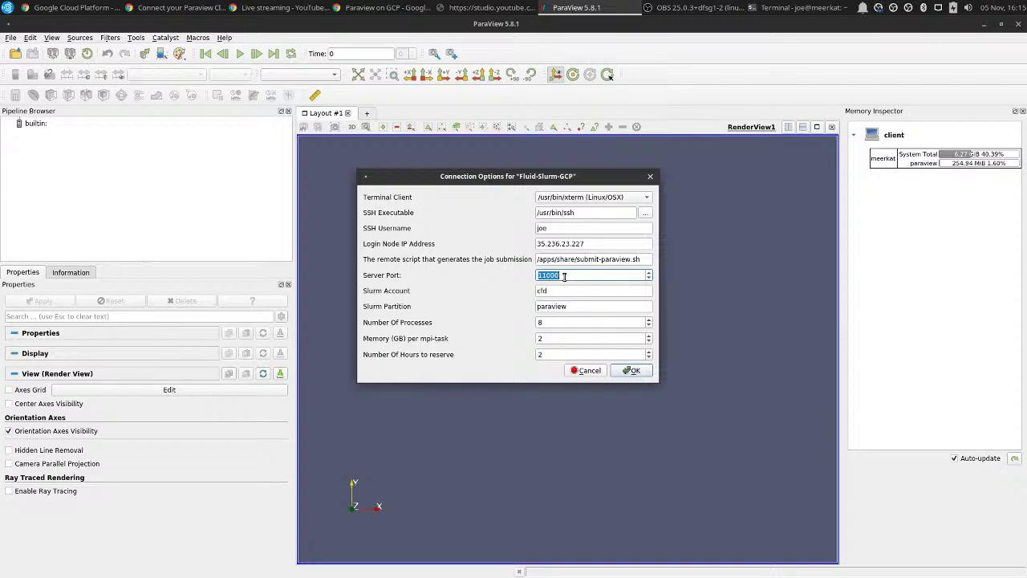
{"action": "left_click", "coordinate": [624, 368]}
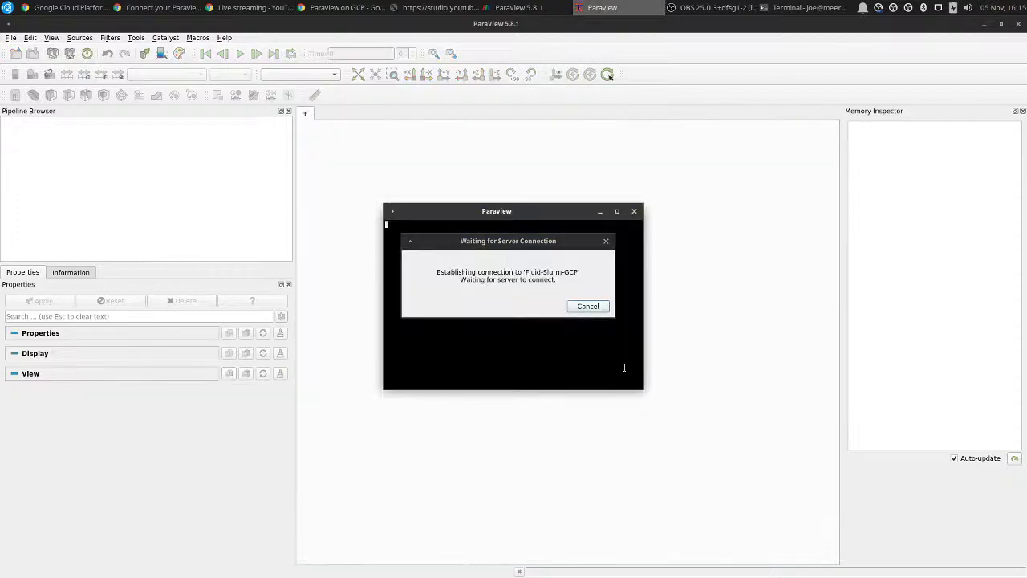
Move the connection waiting dialog aside, switch to the Google Cloud console and refresh the VM instances list
{"action": "left_click_drag", "start_coordinate": [544, 247], "coordinate": [302, 217]}
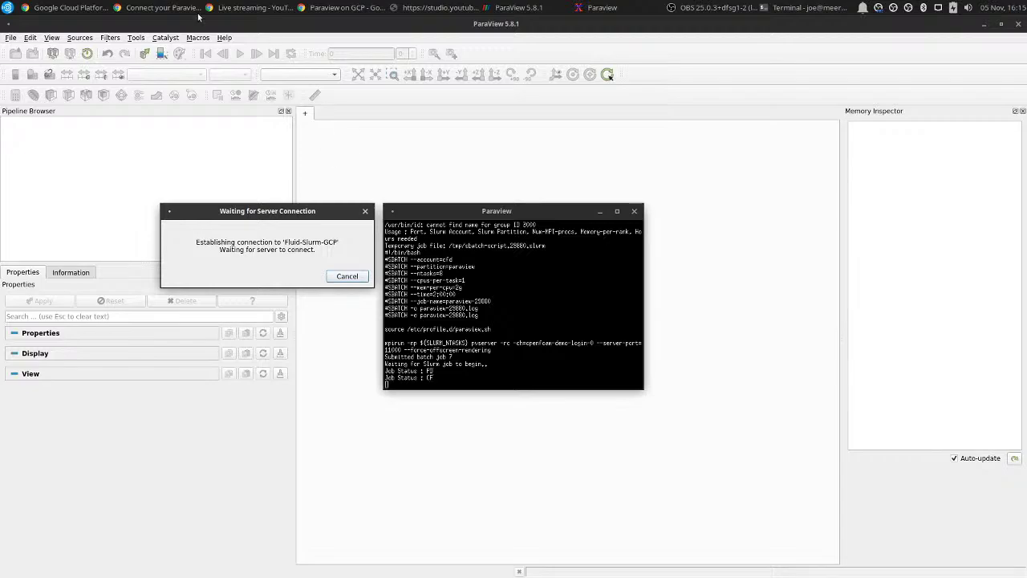
{"action": "left_click", "coordinate": [68, 8]}
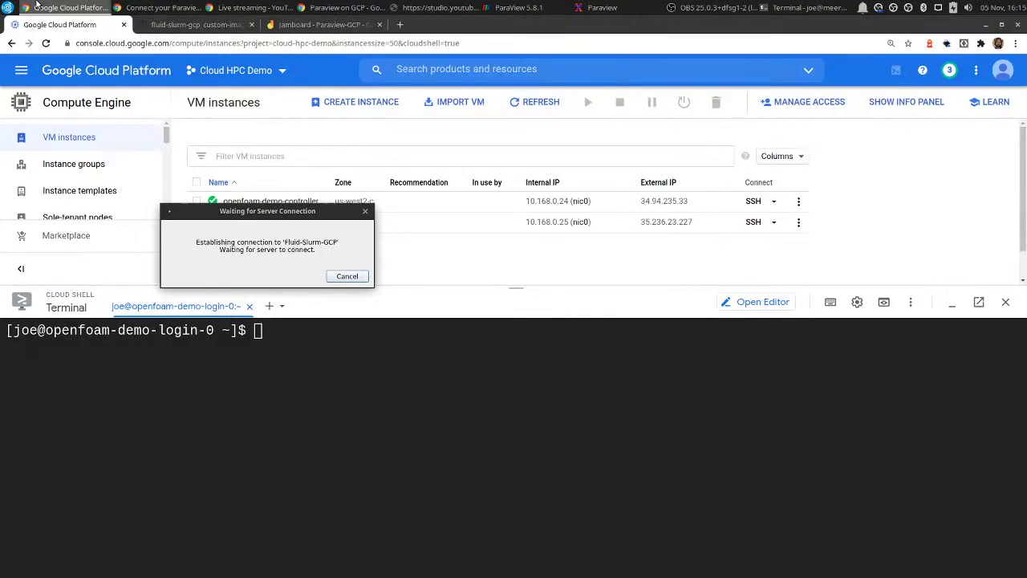
{"action": "left_click_drag", "start_coordinate": [253, 215], "coordinate": [902, 61]}
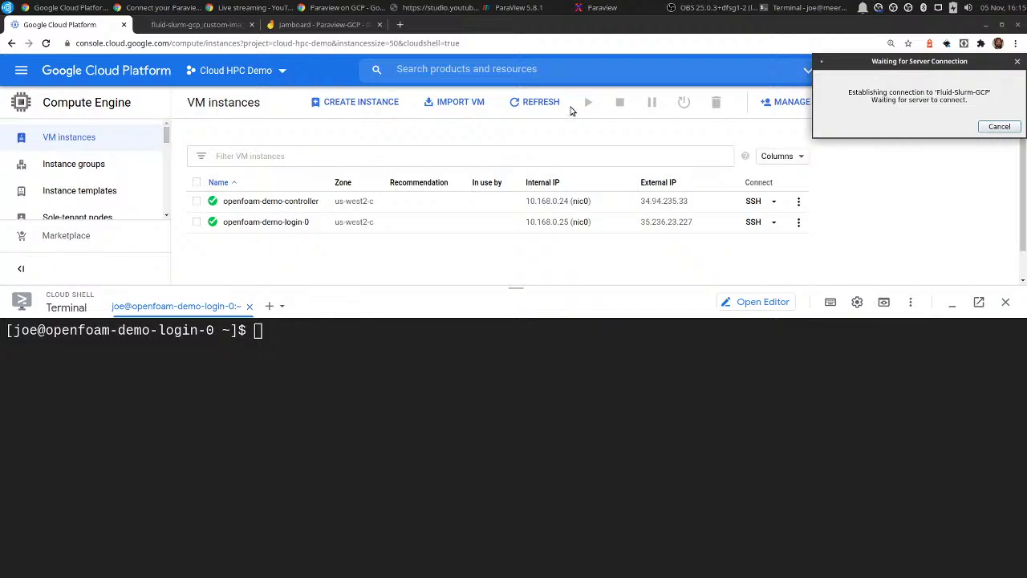
{"action": "left_click", "coordinate": [555, 105]}
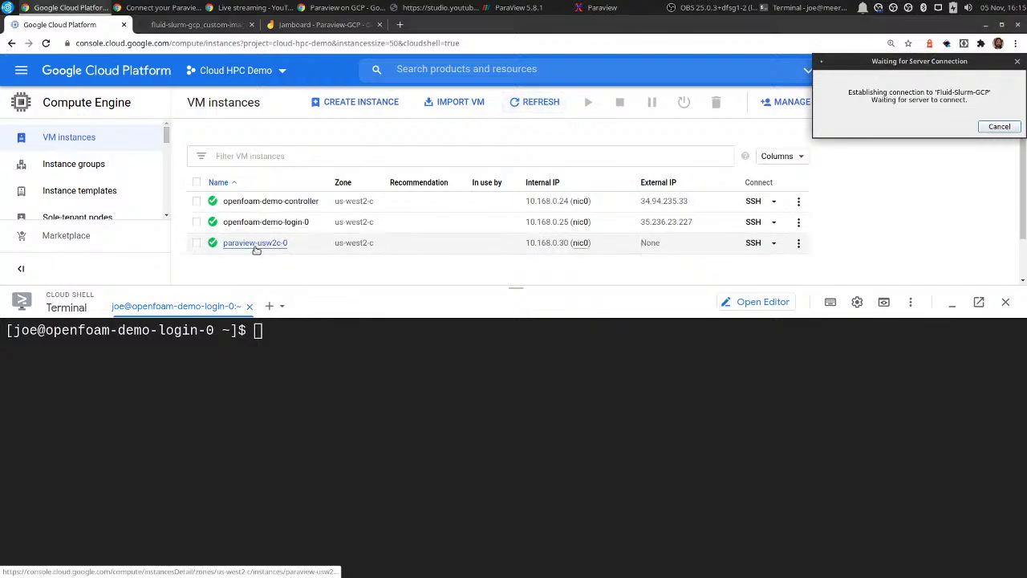
List the Slurm job queue with squeue in Cloud Shell and check the paraview job's name and assigned node
{"action": "left_click", "coordinate": [314, 377]}
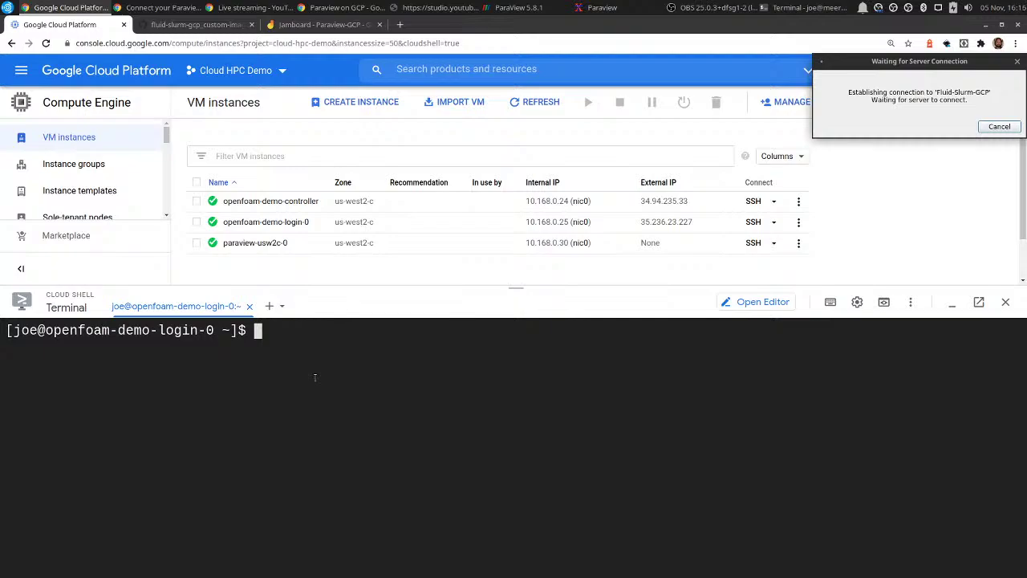
{"action": "type", "text": "squeue"}
{"action": "key", "text": "Return"}
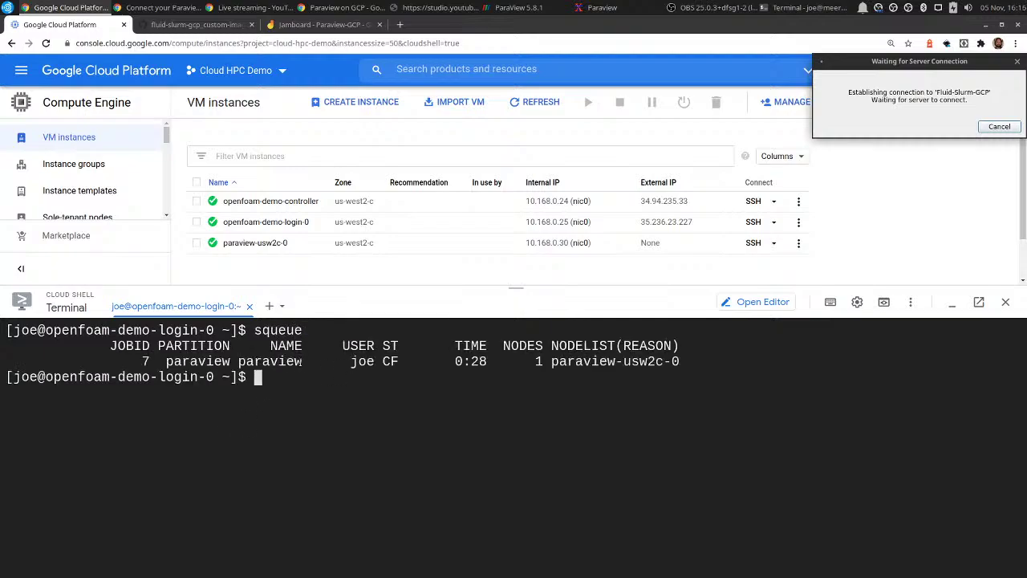
{"action": "left_click_drag", "start_coordinate": [303, 363], "coordinate": [235, 367]}
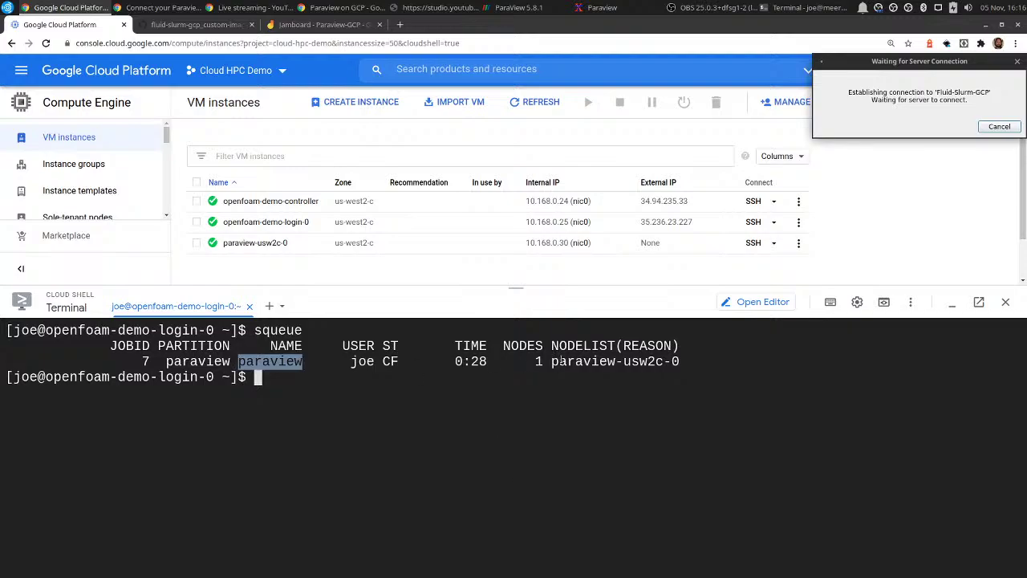
{"action": "left_click_drag", "start_coordinate": [552, 363], "coordinate": [689, 365]}
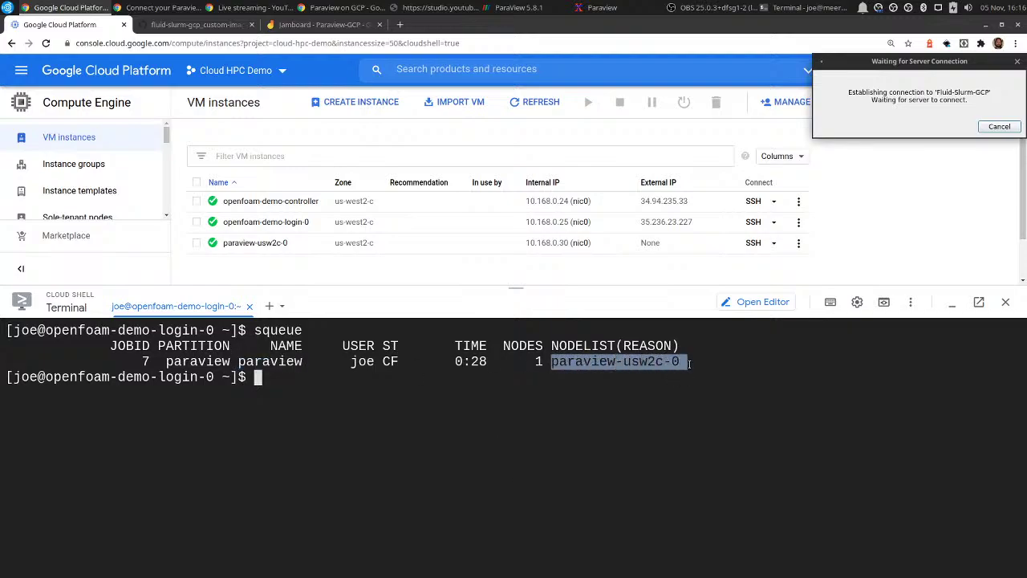
Examine the Jamboard sketch of inlet flow and streamlines around the aerofoil, and switch back to ParaView
{"action": "left_click", "coordinate": [664, 388]}
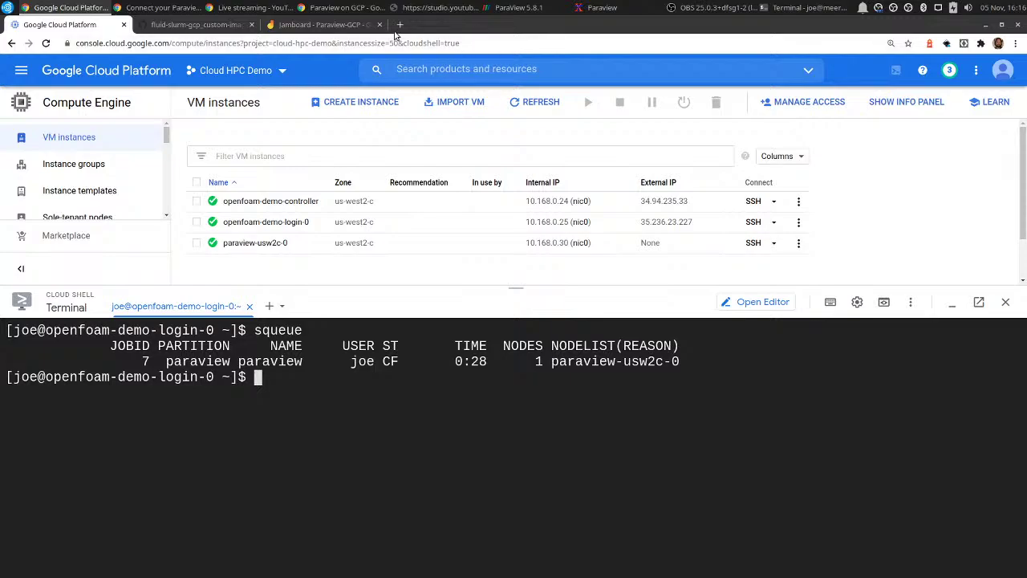
{"action": "left_click", "coordinate": [310, 26]}
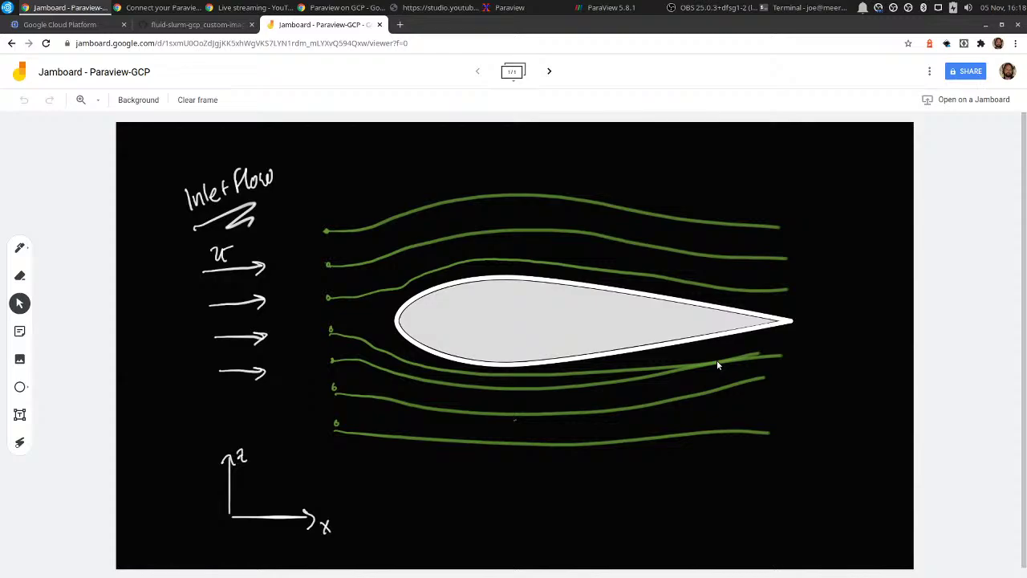
{"action": "left_click", "coordinate": [585, 9]}
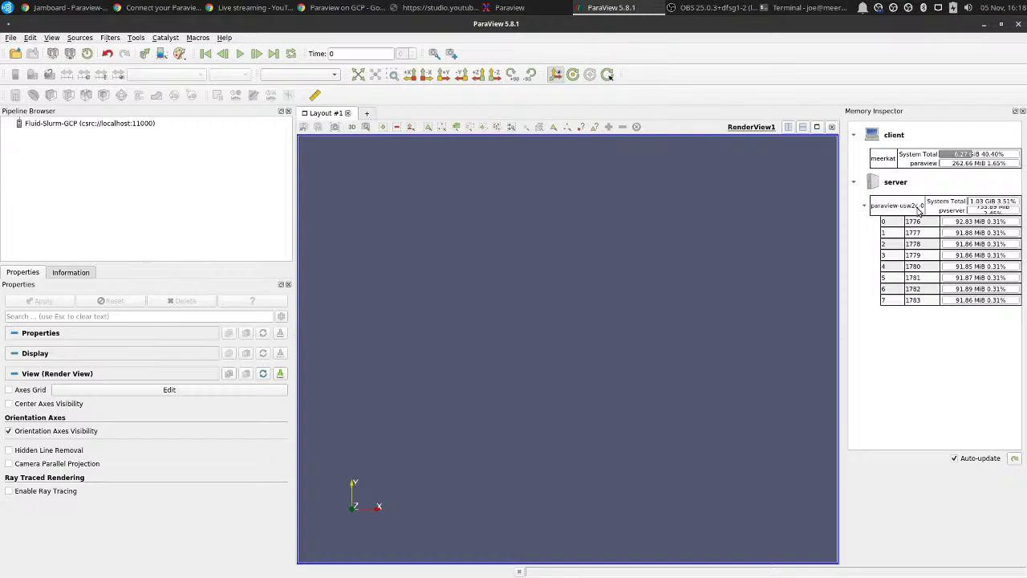
Open naca0012.foam from the aerofoilNACA0012 folder on the remote server
{"action": "left_click", "coordinate": [16, 55]}
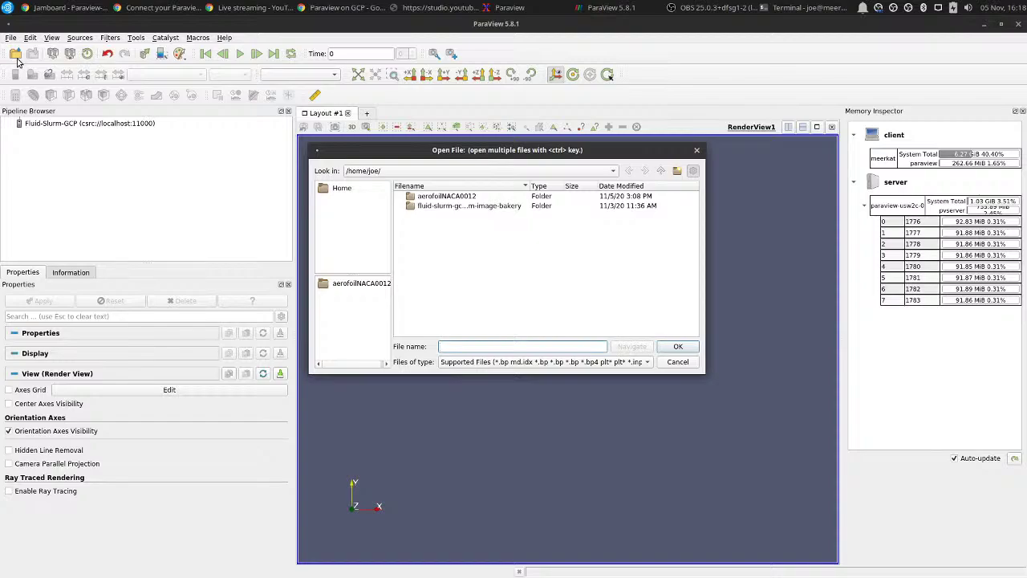
{"action": "double_click", "coordinate": [443, 197]}
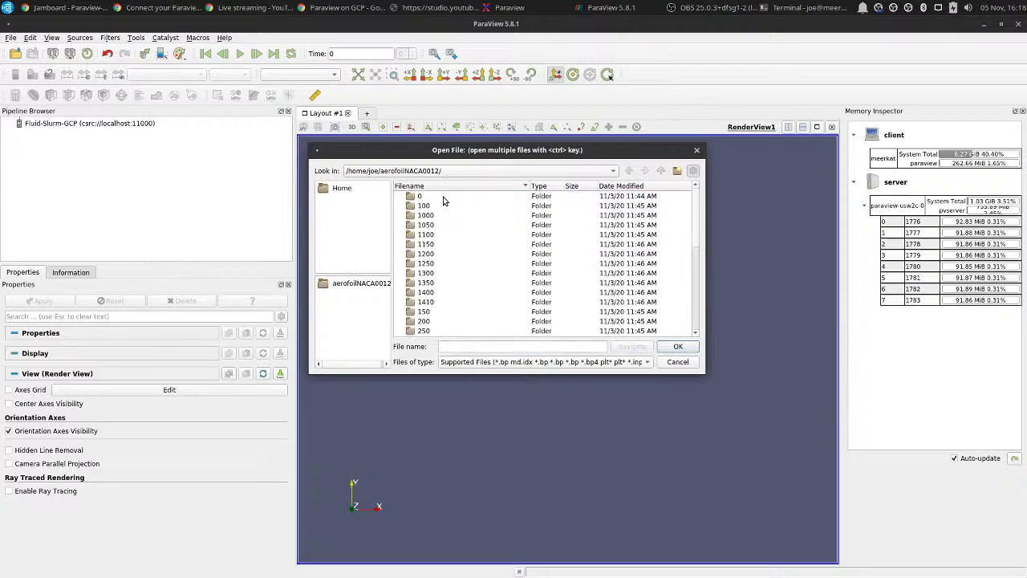
{"action": "scroll", "coordinate": [459, 207], "scroll_direction": "down", "scroll_amount": 7}
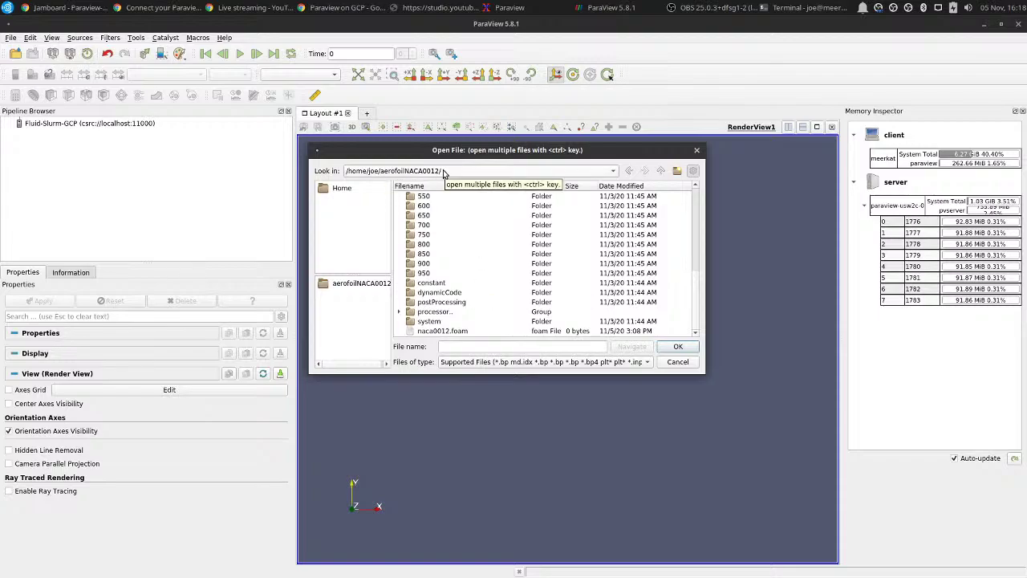
{"action": "double_click", "coordinate": [450, 331]}
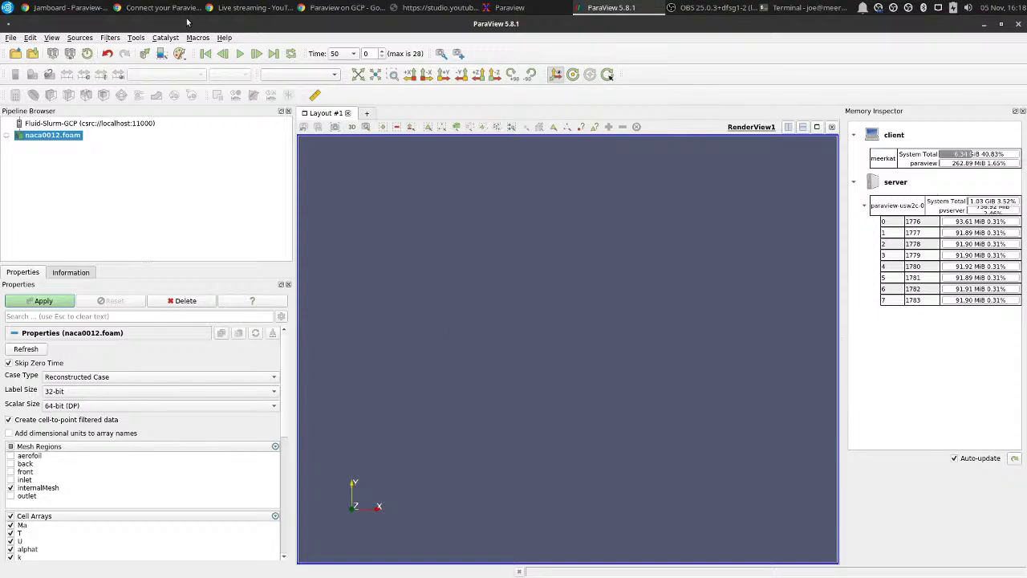
Open naca0012.foam a second time as another source in the pipeline
{"action": "left_click", "coordinate": [16, 53]}
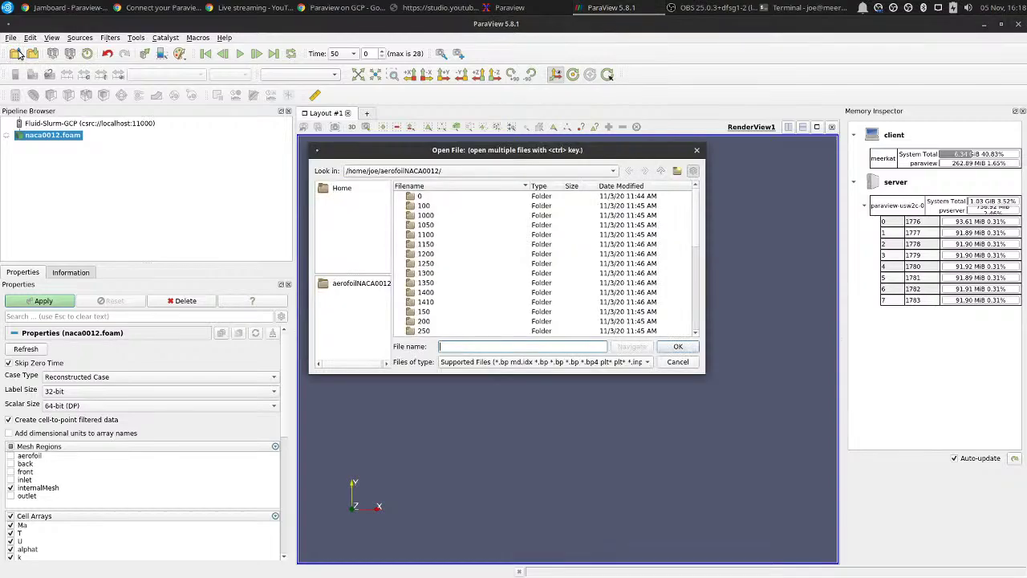
{"action": "scroll", "coordinate": [465, 267], "scroll_direction": "down", "scroll_amount": 3}
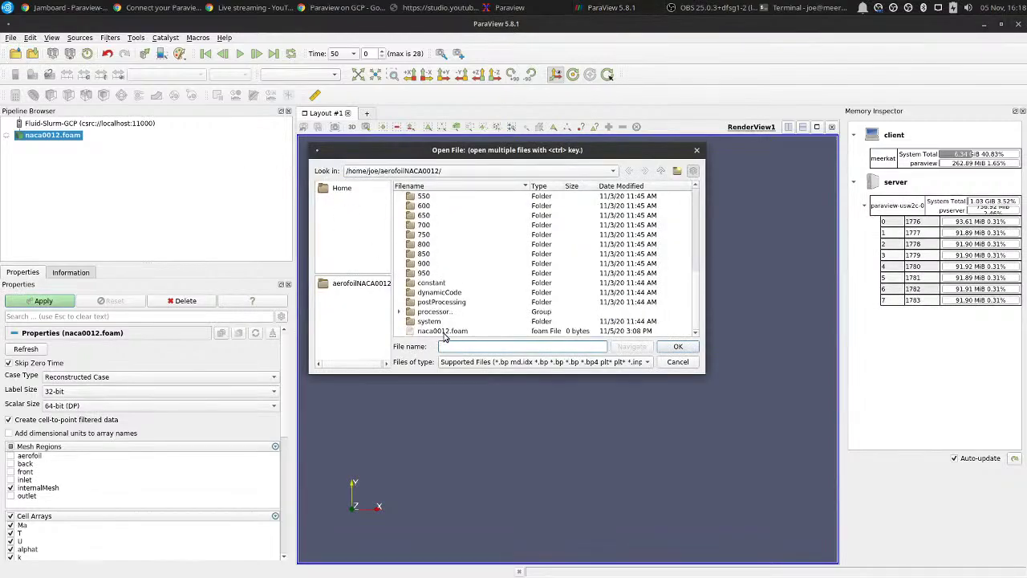
{"action": "double_click", "coordinate": [443, 330]}
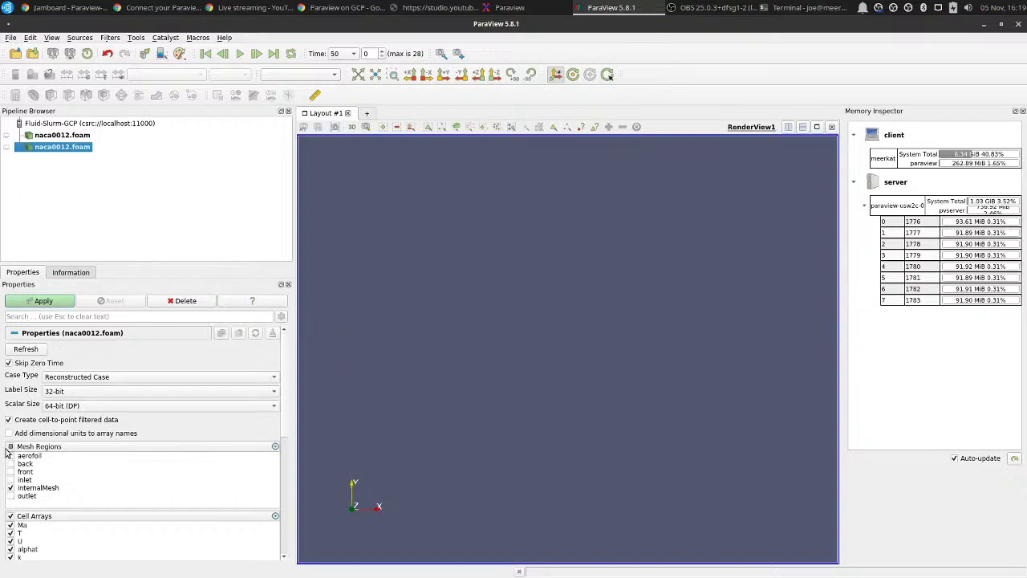
Limit the first naca0012.foam source to the aerofoil mesh region and the p cell array
{"action": "left_click", "coordinate": [45, 135]}
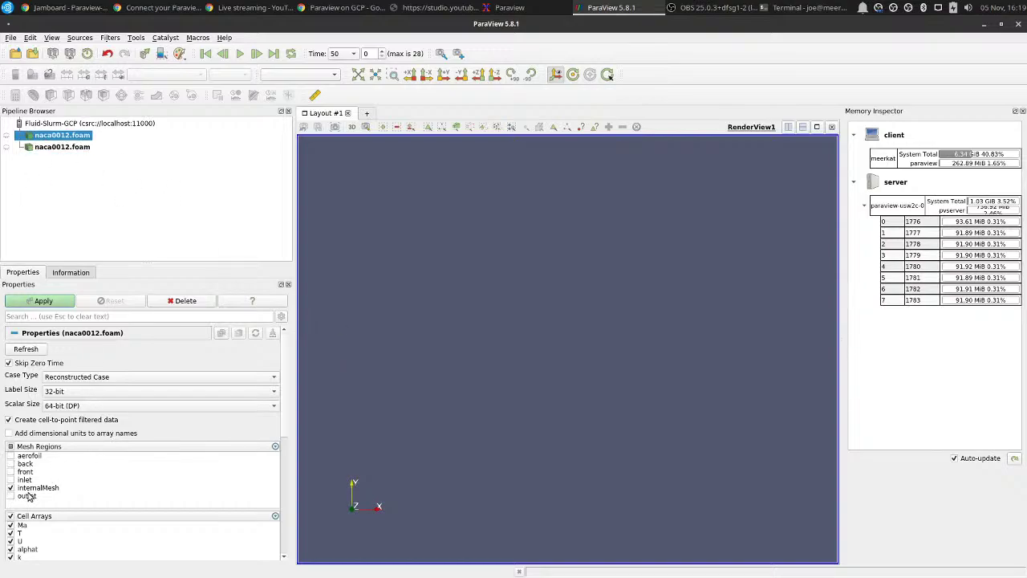
{"action": "left_click", "coordinate": [10, 454]}
{"action": "left_click", "coordinate": [9, 487]}
{"action": "scroll", "coordinate": [22, 502], "scroll_direction": "down", "scroll_amount": 2}
{"action": "scroll", "coordinate": [25, 510], "scroll_direction": "down", "scroll_amount": 2}
{"action": "left_click", "coordinate": [10, 430]}
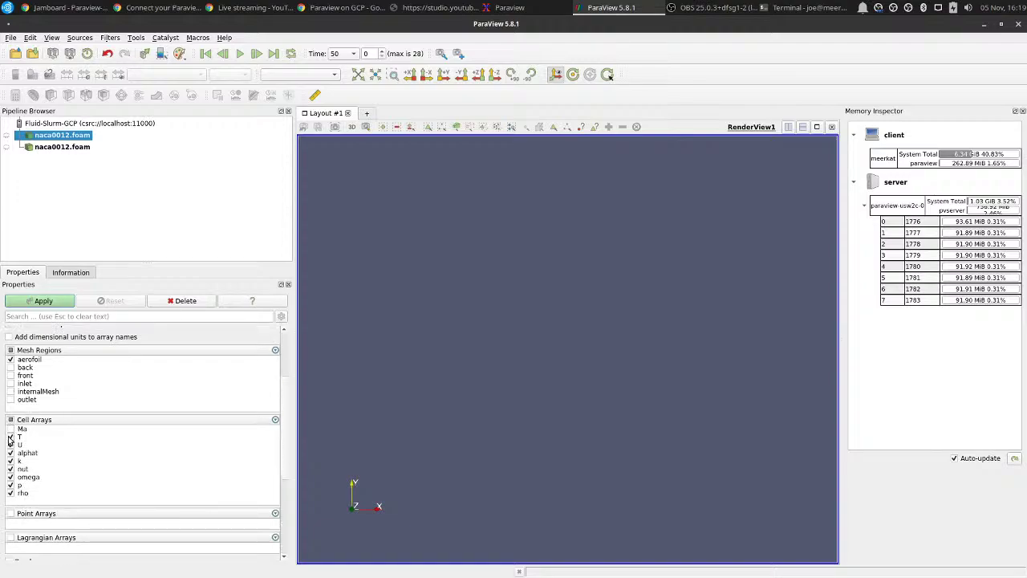
{"action": "left_click", "coordinate": [10, 429]}
{"action": "left_click", "coordinate": [9, 420]}
Limit the second naca0012.foam source's cell arrays to U, keeping internalMesh, and apply the settings of both sources
{"action": "left_click", "coordinate": [49, 151]}
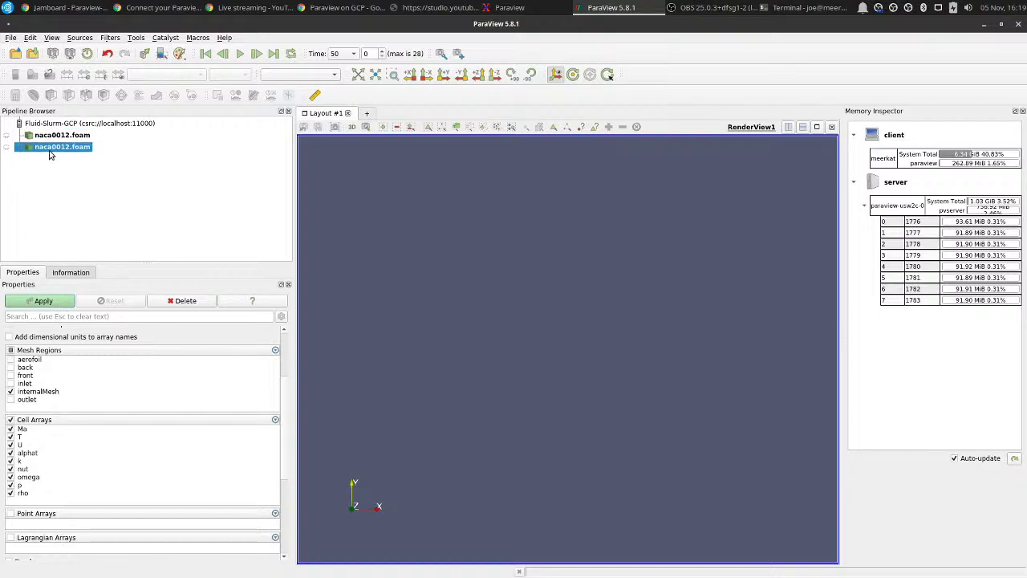
{"action": "left_click", "coordinate": [9, 420]}
{"action": "left_click", "coordinate": [9, 445]}
{"action": "left_click", "coordinate": [44, 301]}
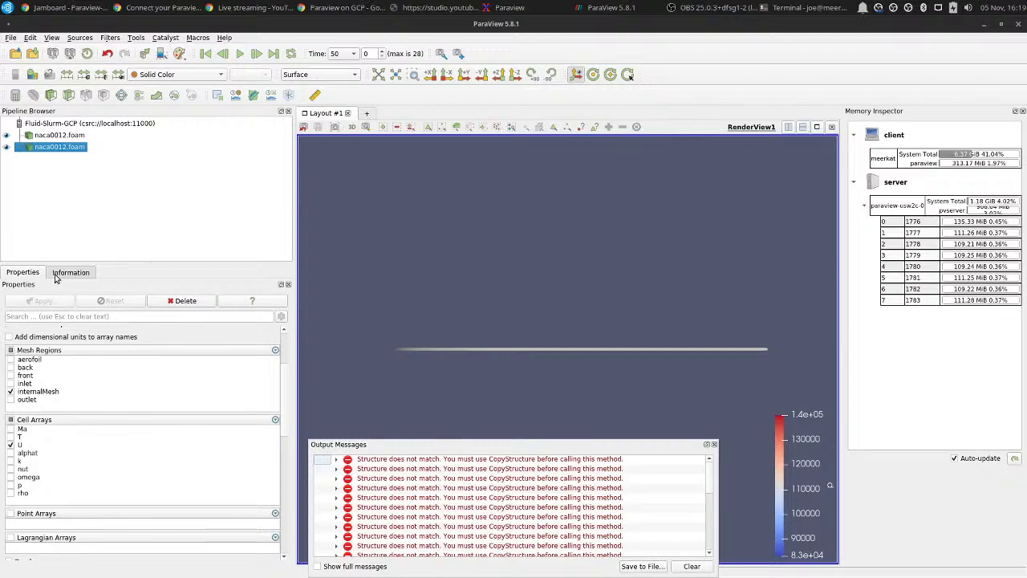
Close the output messages and hide the internal mesh source, leaving the aerofoil surface framed in an angled view
{"action": "left_click_drag", "start_coordinate": [525, 363], "coordinate": [526, 303]}
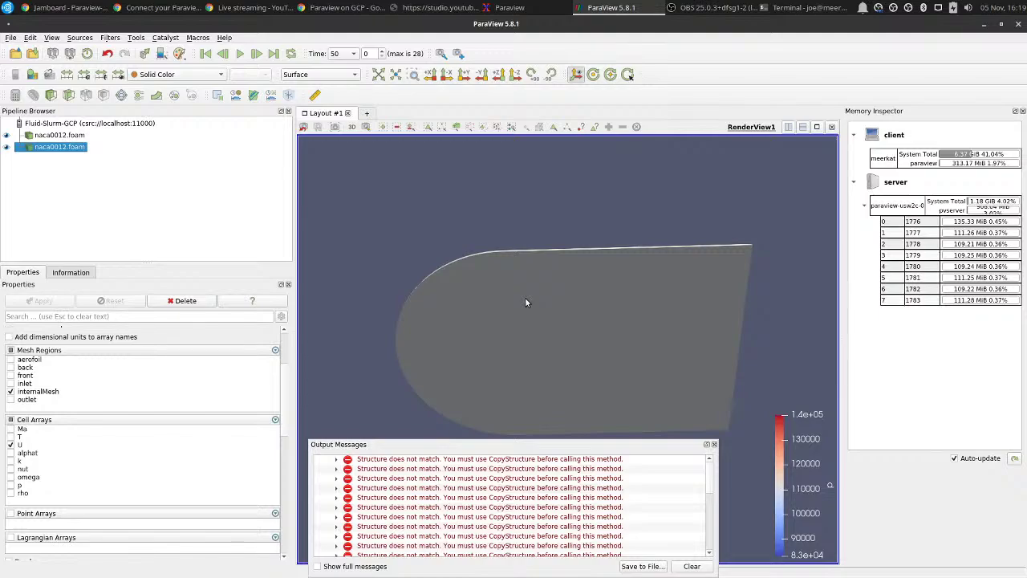
{"action": "left_click", "coordinate": [714, 444]}
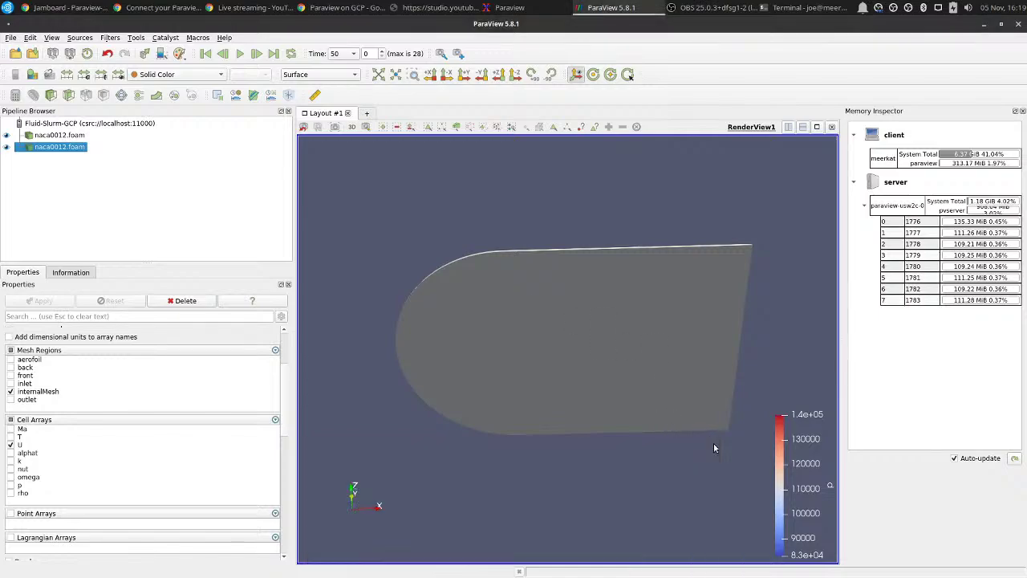
{"action": "left_click", "coordinate": [7, 147]}
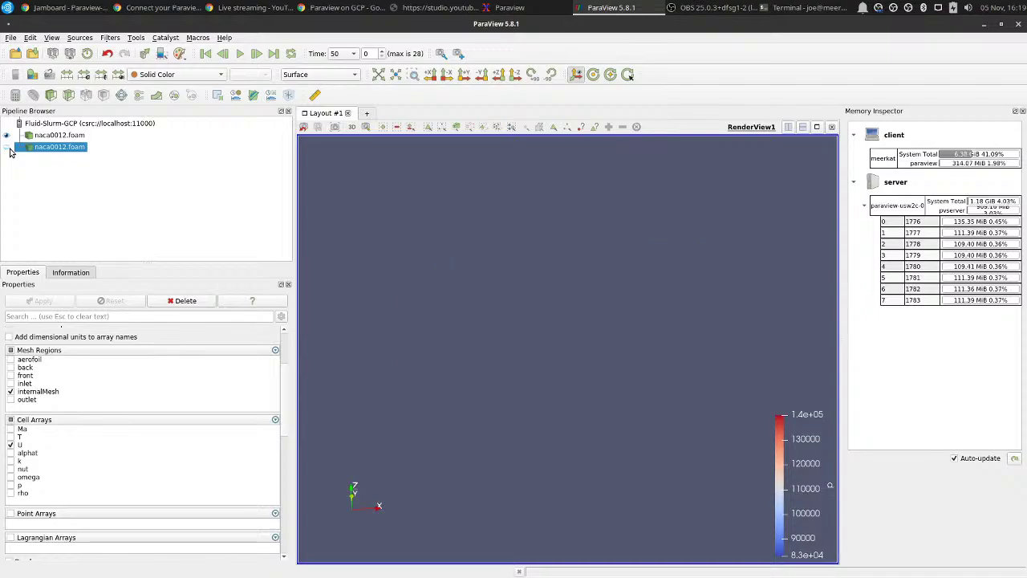
{"action": "left_click", "coordinate": [381, 76]}
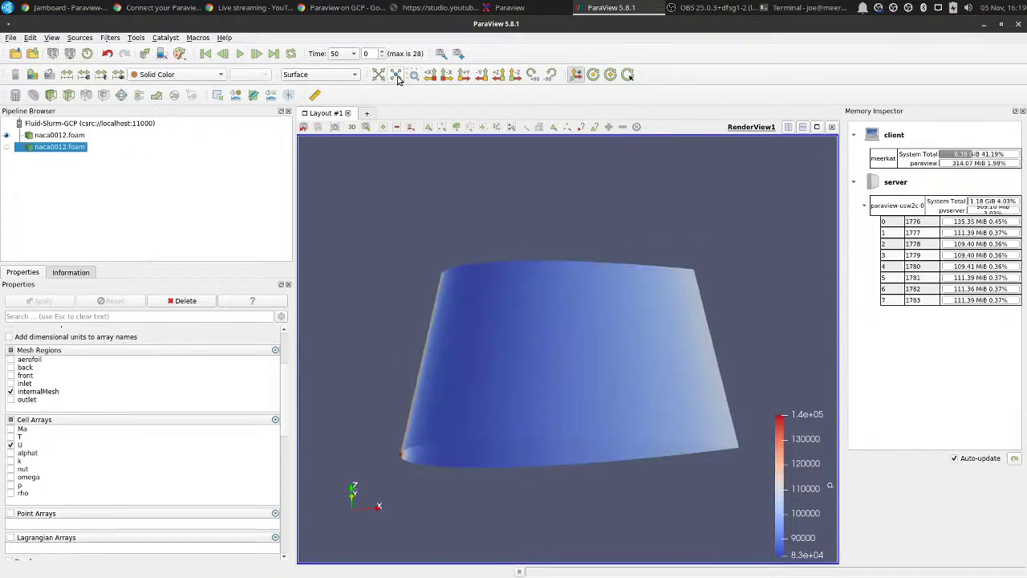
{"action": "left_click_drag", "start_coordinate": [506, 395], "coordinate": [538, 377]}
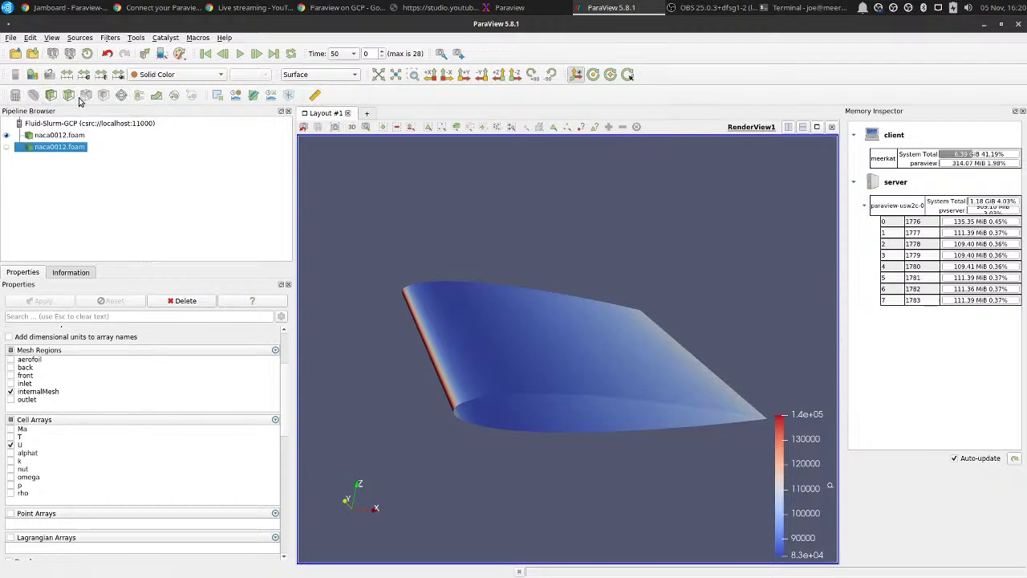
Add a Stream Tracer to the internal mesh source and set its integration direction to FORWARD
{"action": "left_click", "coordinate": [139, 96]}
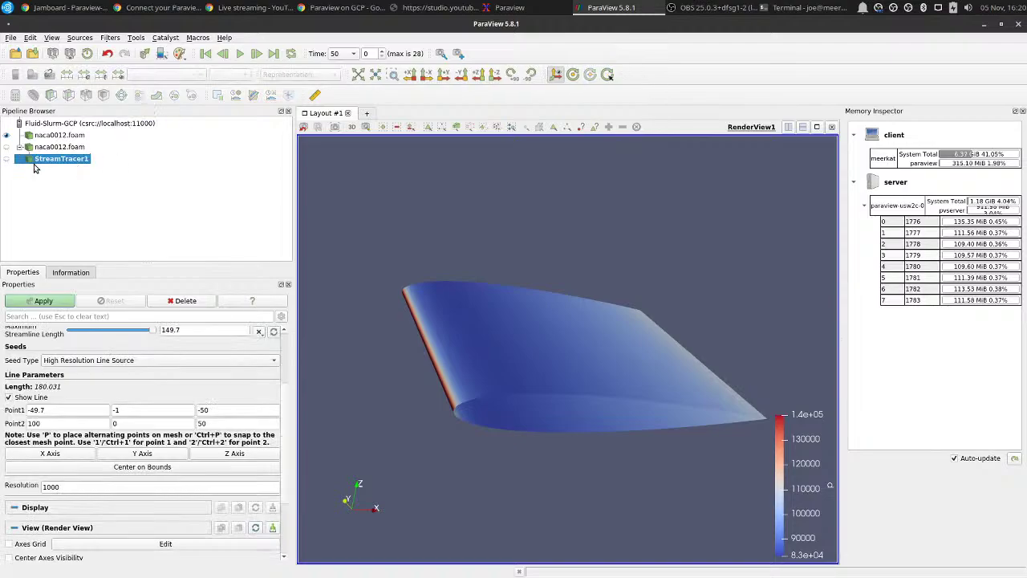
{"action": "scroll", "coordinate": [58, 353], "scroll_direction": "up", "scroll_amount": 1}
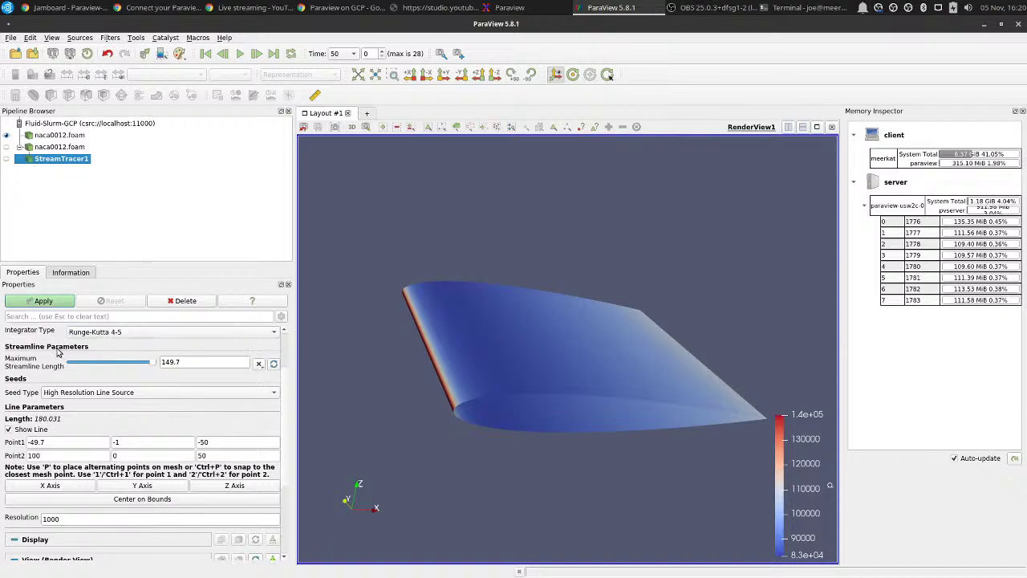
{"action": "scroll", "coordinate": [60, 355], "scroll_direction": "up", "scroll_amount": 2}
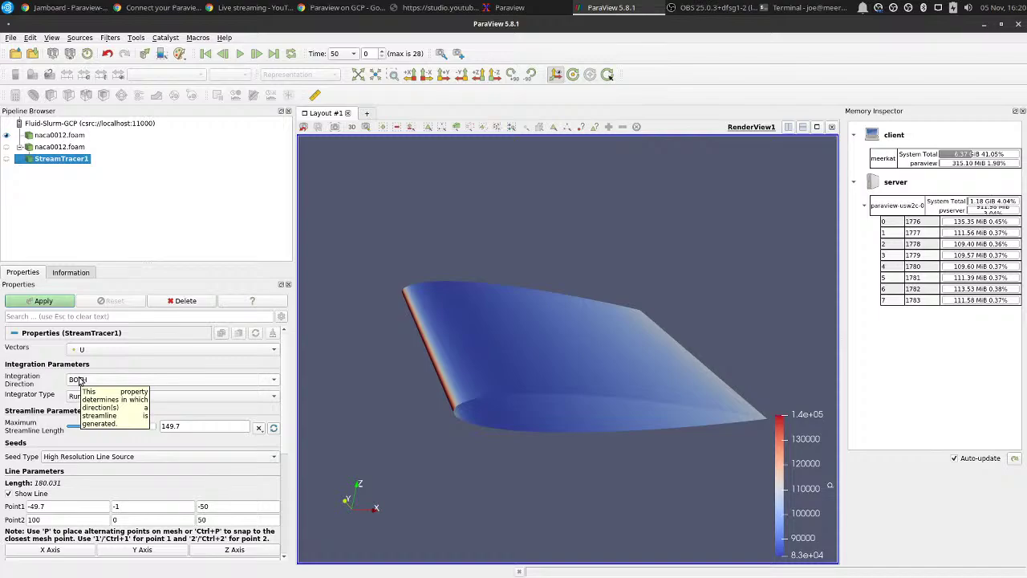
{"action": "left_click", "coordinate": [80, 381]}
{"action": "left_click", "coordinate": [96, 354]}
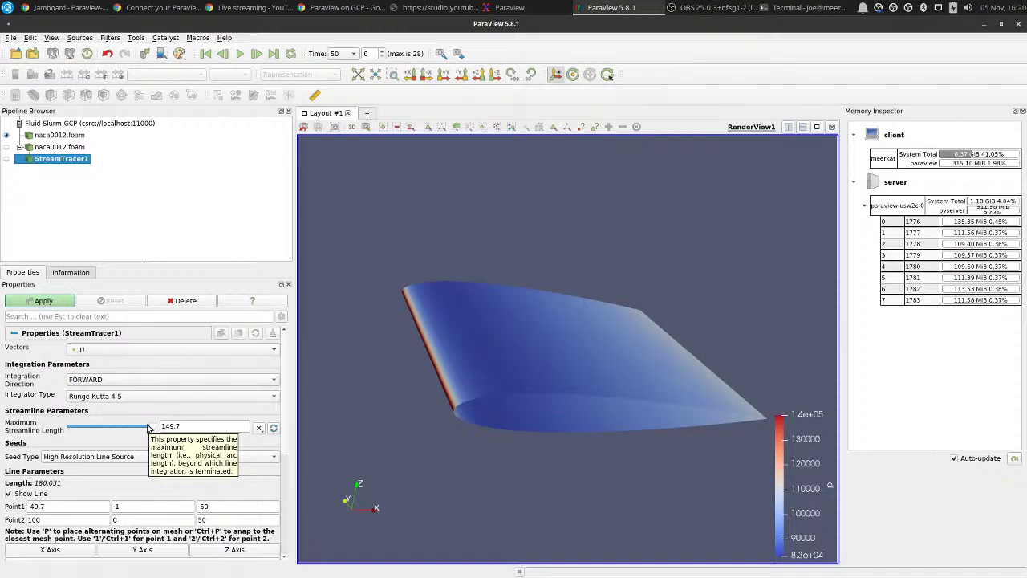
Set the stream tracer's maximum streamline length to 3
{"action": "left_click", "coordinate": [149, 427]}
{"action": "double_click", "coordinate": [189, 427]}
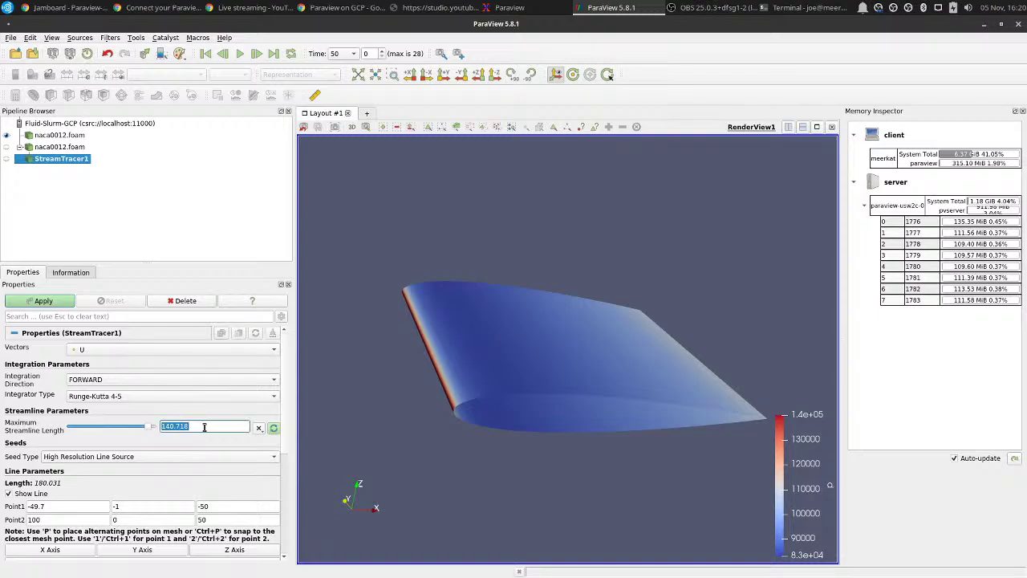
{"action": "type", "text": "3"}
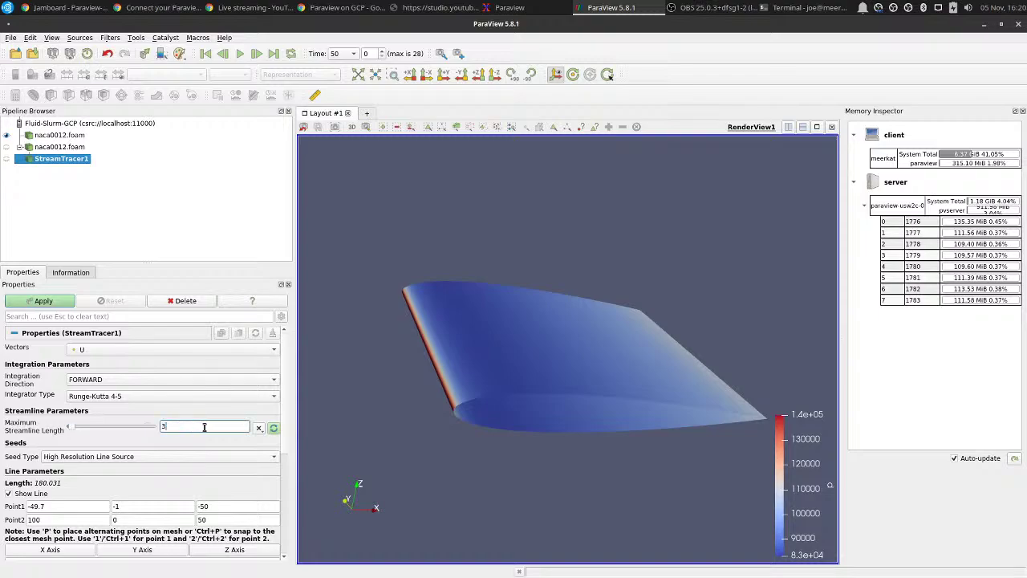
Set Point1 of the stream tracer's seed line to -0.2, -0.5, 0.1
{"action": "scroll", "coordinate": [92, 453], "scroll_direction": "down", "scroll_amount": 2}
{"action": "double_click", "coordinate": [74, 440]}
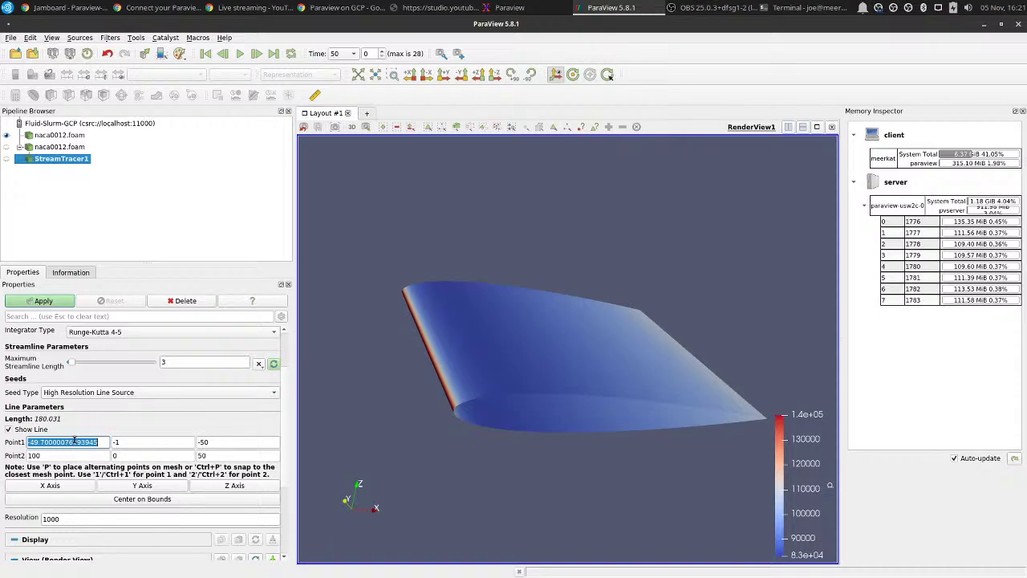
{"action": "type", "text": "-0.2"}
{"action": "key", "text": "Tab"}
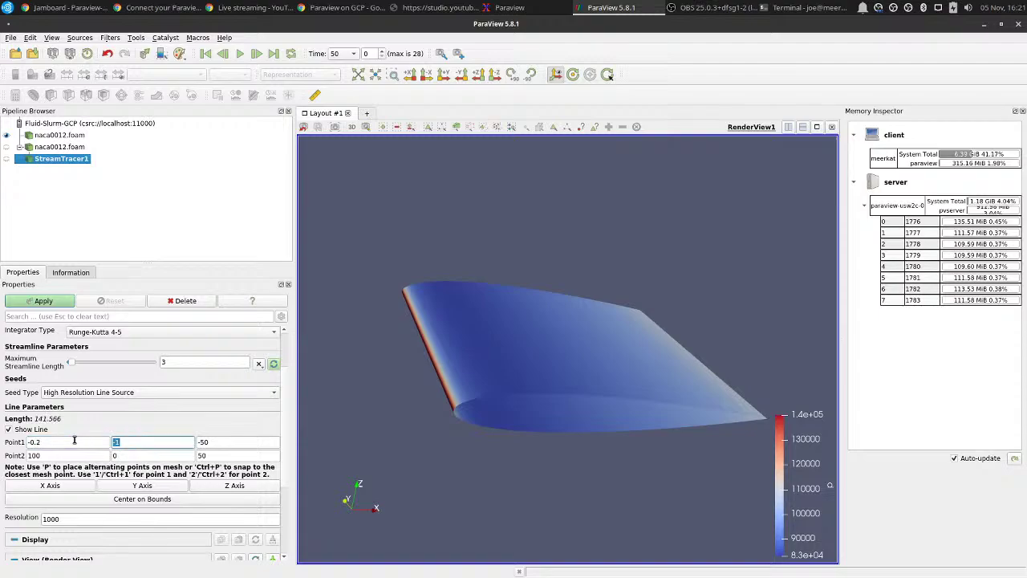
{"action": "type", "text": "-0.5"}
{"action": "key", "text": "Tab"}
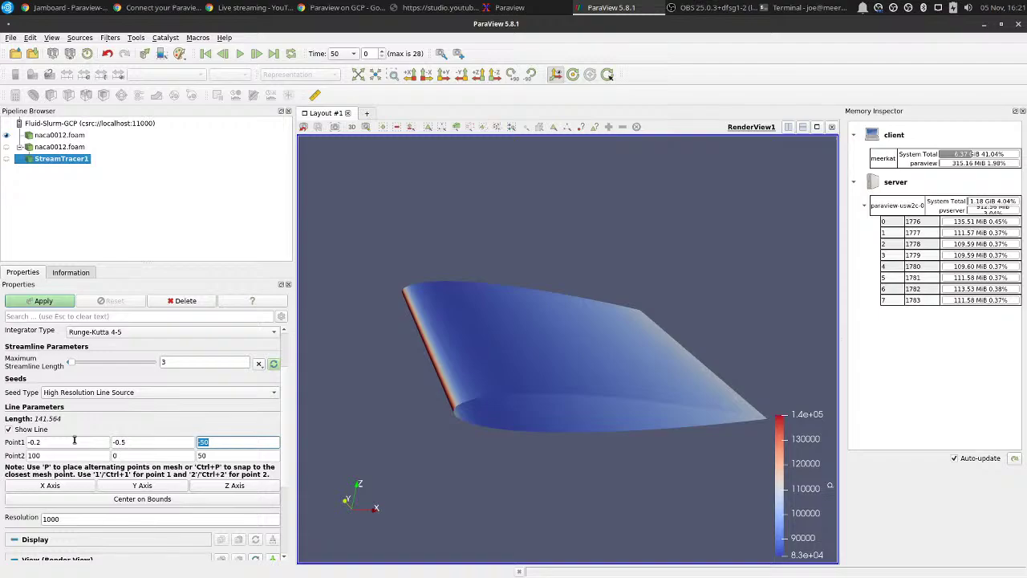
{"action": "type", "text": "0.1"}
Set Point2 of the stream tracer's seed line to -0.2, -0.5, -0.1
{"action": "double_click", "coordinate": [70, 456]}
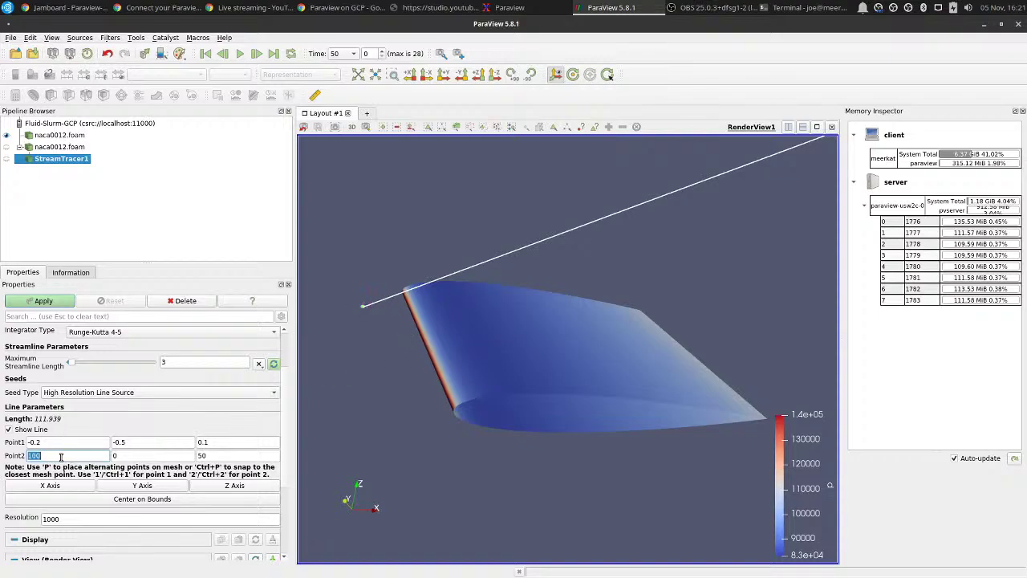
{"action": "type", "text": "-0.2"}
{"action": "key", "text": "Tab"}
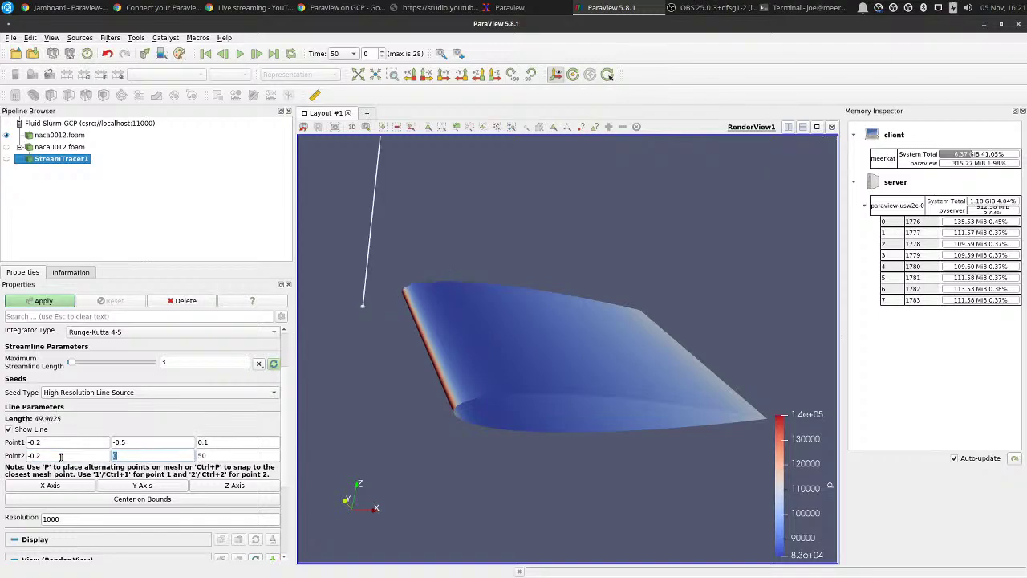
{"action": "type", "text": "-0.5"}
{"action": "key", "text": "Tab"}
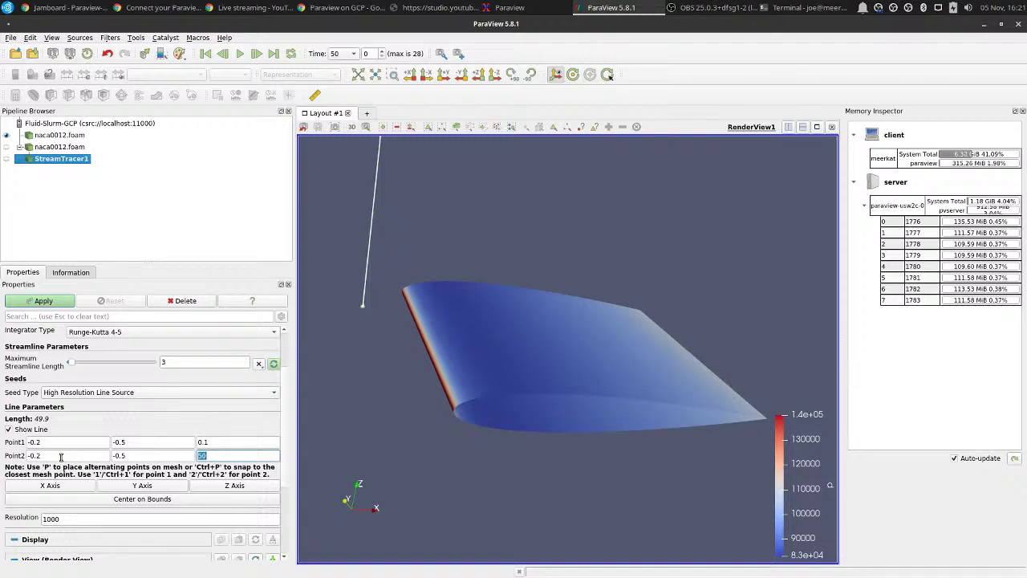
{"action": "type", "text": "-0.1"}
{"action": "key", "text": "Tab"}
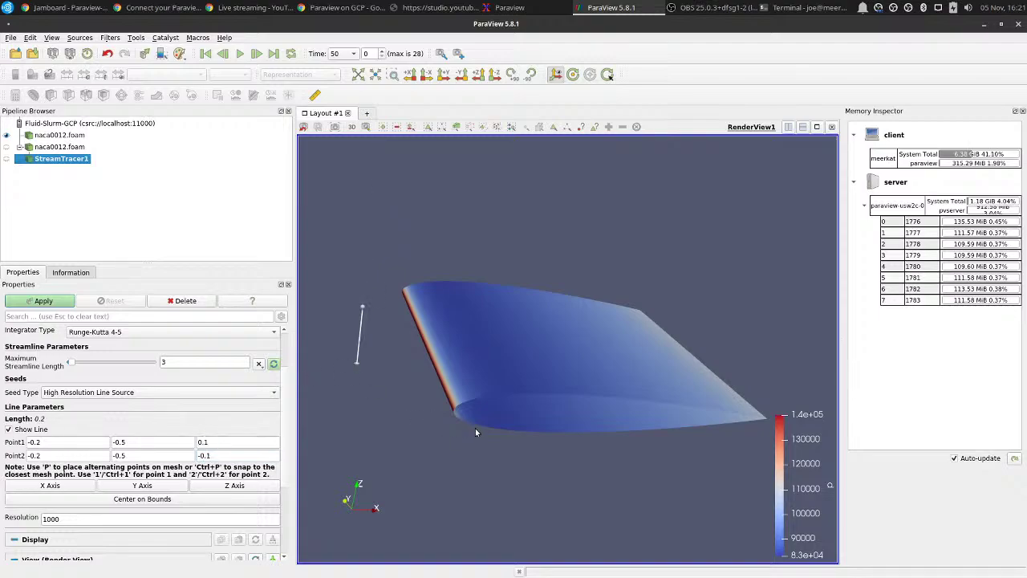
Set the seed line resolution to 20 and apply the stream tracer to generate streamlines around the aerofoil
{"action": "left_click_drag", "start_coordinate": [476, 432], "coordinate": [463, 410]}
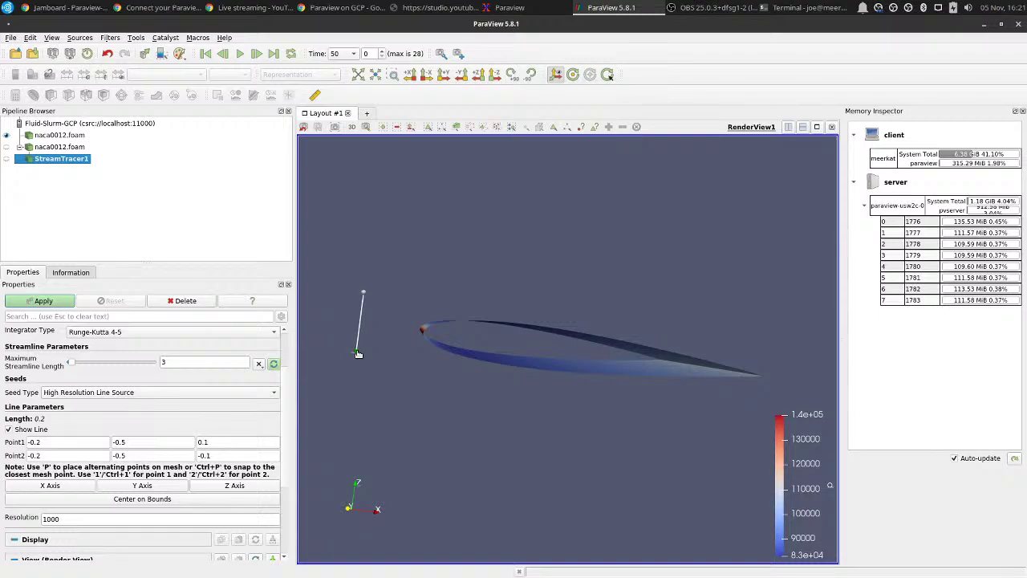
{"action": "double_click", "coordinate": [83, 518]}
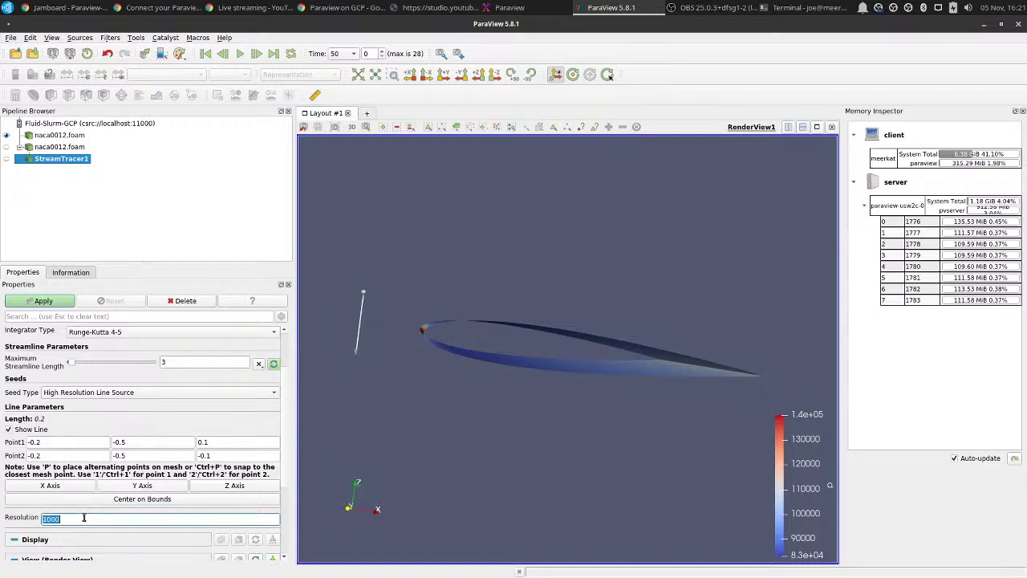
{"action": "type", "text": "20"}
{"action": "scroll", "coordinate": [115, 417], "scroll_direction": "down", "scroll_amount": 2}
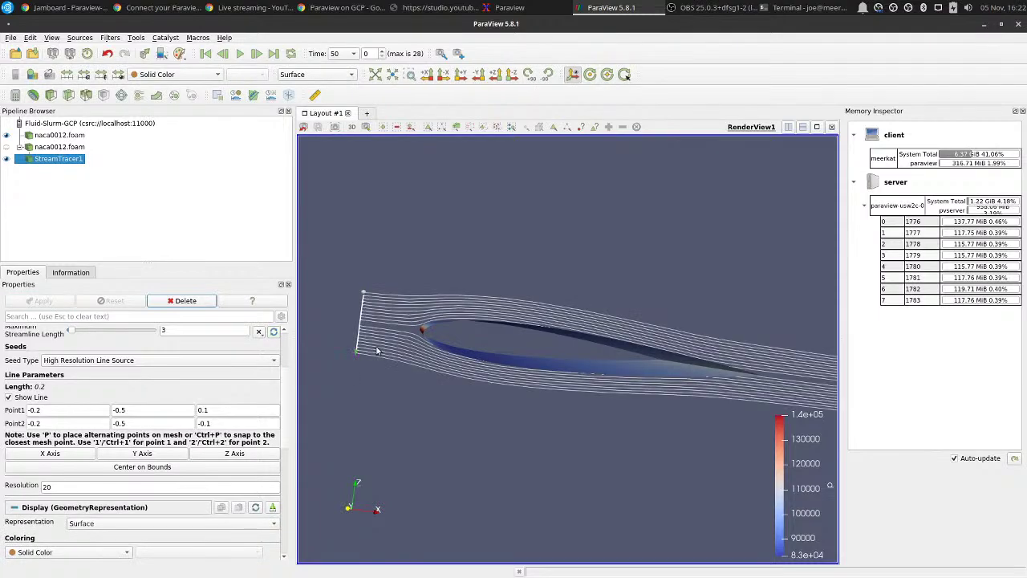
Save a PNG screenshot of the aerofoil streamlines from an angled view as google-naca0012 in the paraview-pvsc folder
{"action": "left_click_drag", "start_coordinate": [377, 351], "coordinate": [393, 356]}
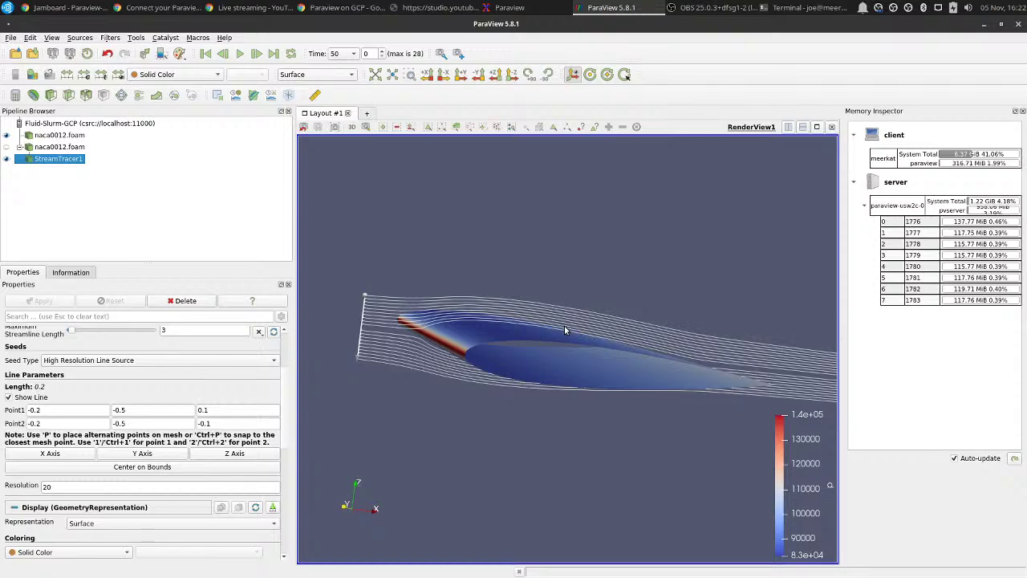
{"action": "left_click", "coordinate": [10, 38]}
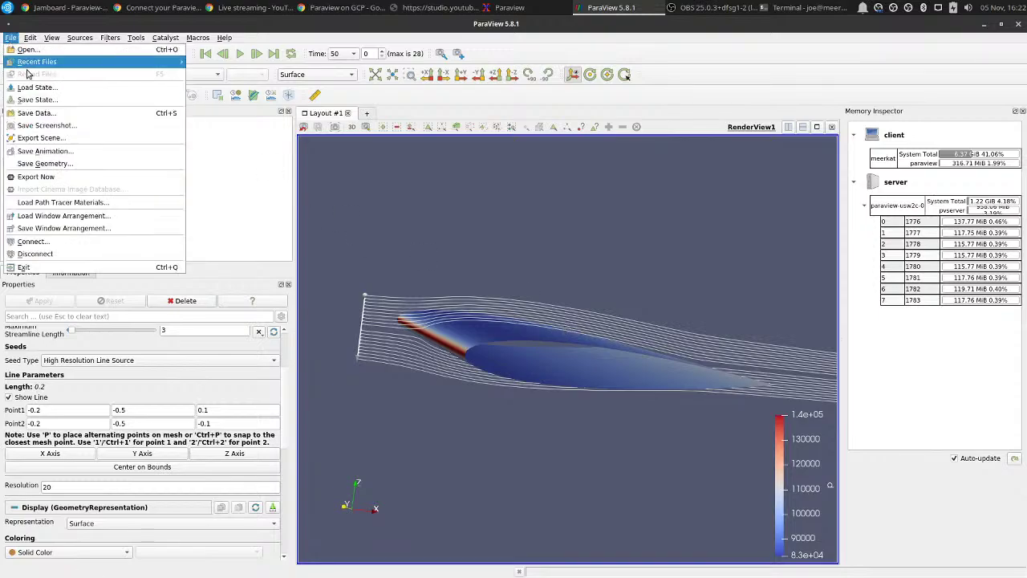
{"action": "left_click", "coordinate": [48, 127]}
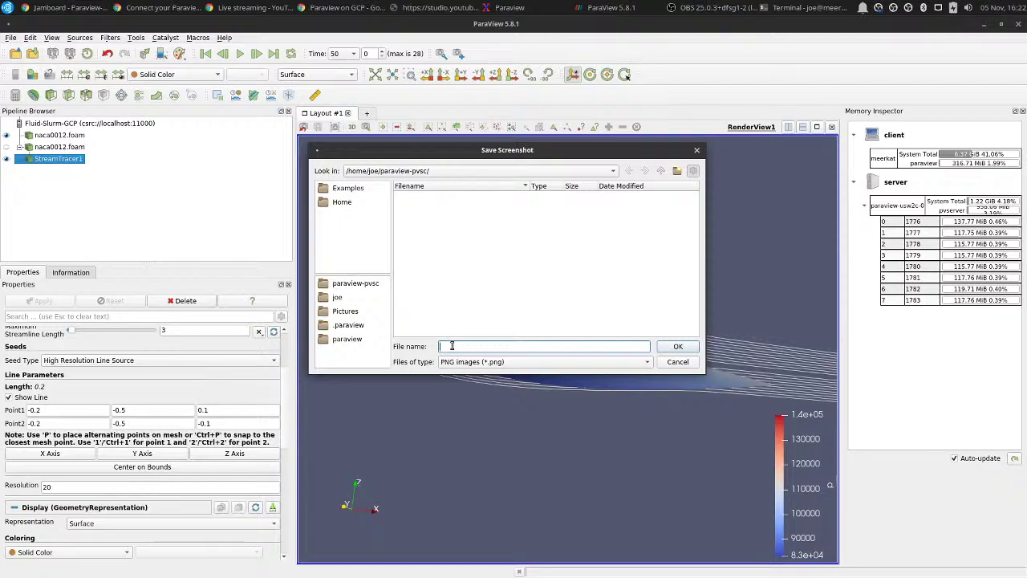
{"action": "type", "text": "google-naca0012"}
{"action": "left_click", "coordinate": [670, 349]}
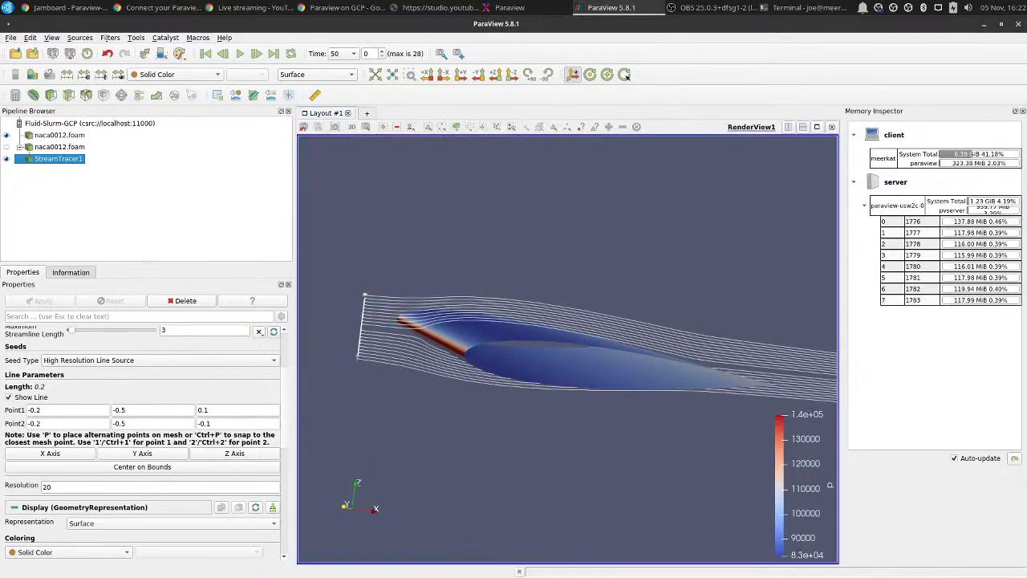
Switch to the Google Cloud Platform browser page and list the Slurm job queue with squeue in Cloud Shell
{"action": "left_click", "coordinate": [64, 8]}
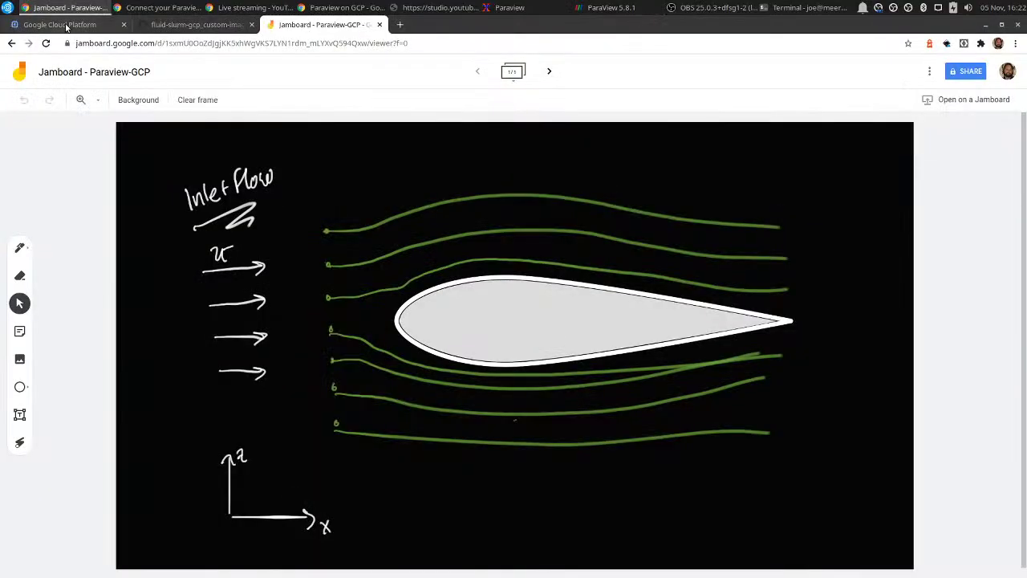
{"action": "left_click", "coordinate": [67, 25]}
{"action": "type", "text": "s"}
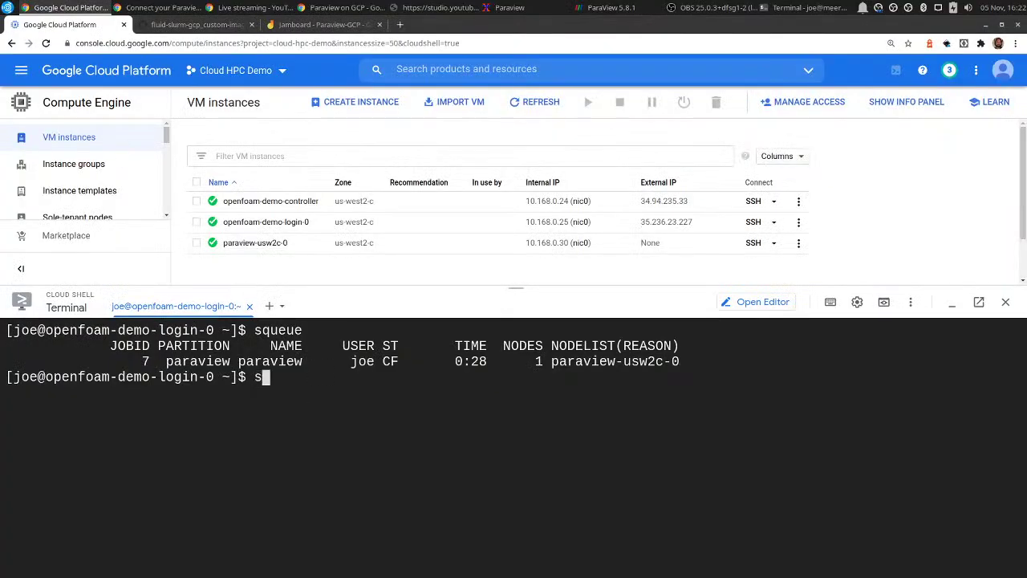
{"action": "type", "text": "queue"}
{"action": "key", "text": "Return"}
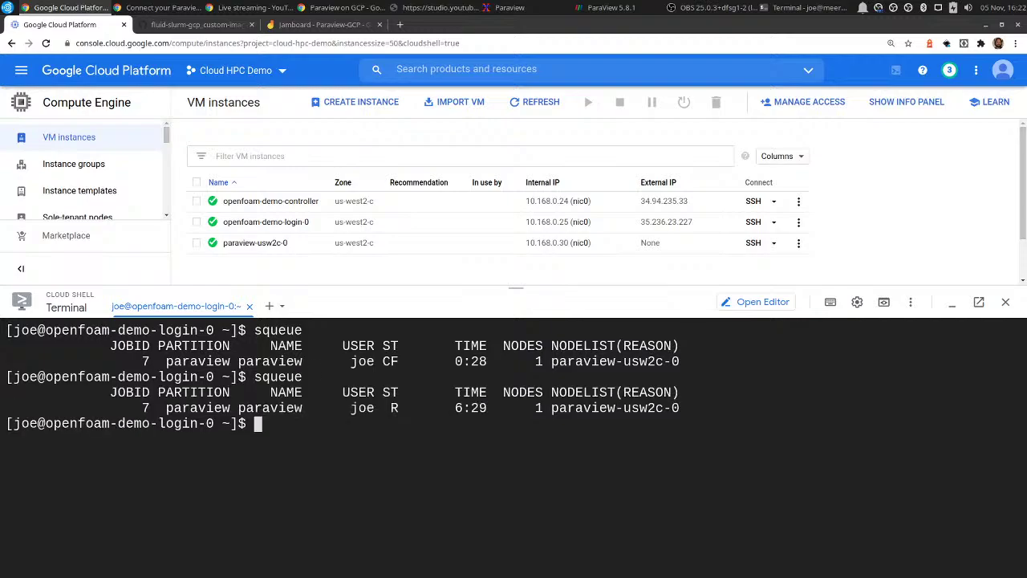
Switch back to ParaView and disconnect from the Fluid-Slurm-GCP server, discarding the current state
{"action": "left_click", "coordinate": [586, 10]}
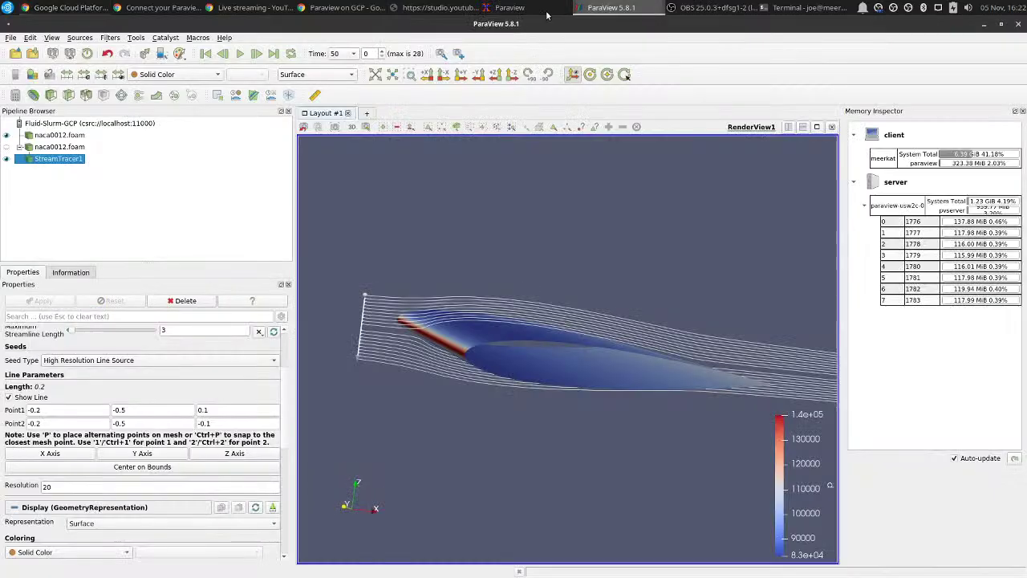
{"action": "left_click", "coordinate": [71, 54]}
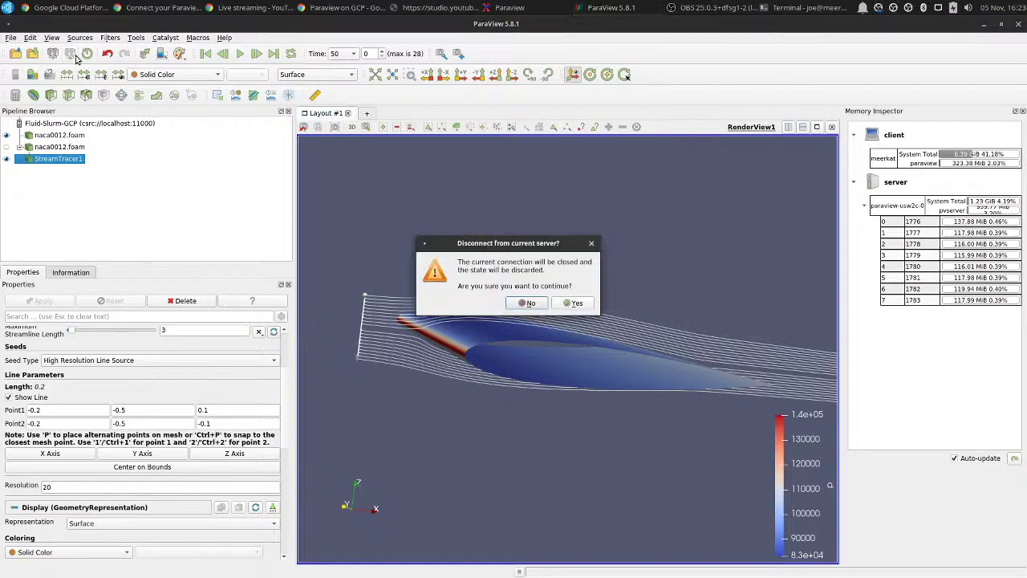
{"action": "left_click", "coordinate": [582, 306]}
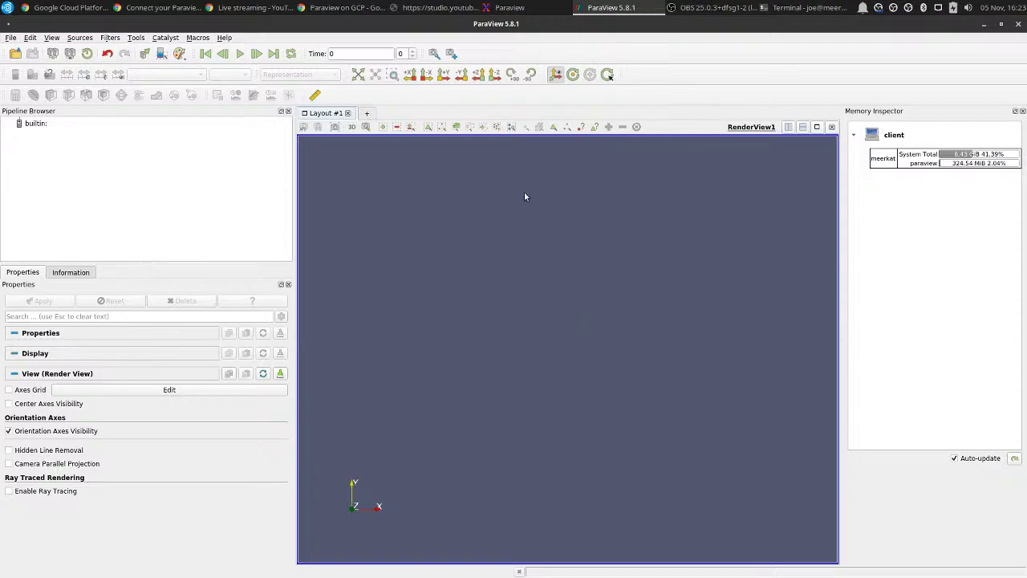
Return to Cloud Shell and rerun squeue to check the paraview job after disconnecting from the server
{"action": "key", "text": "alt+Tab"}
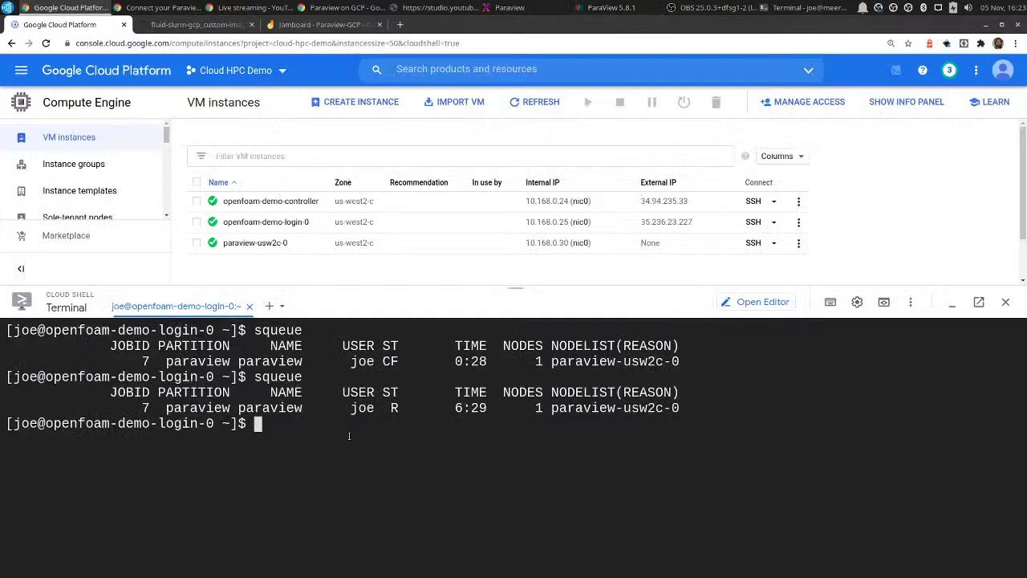
{"action": "key", "text": "Up"}
{"action": "key", "text": "Return"}
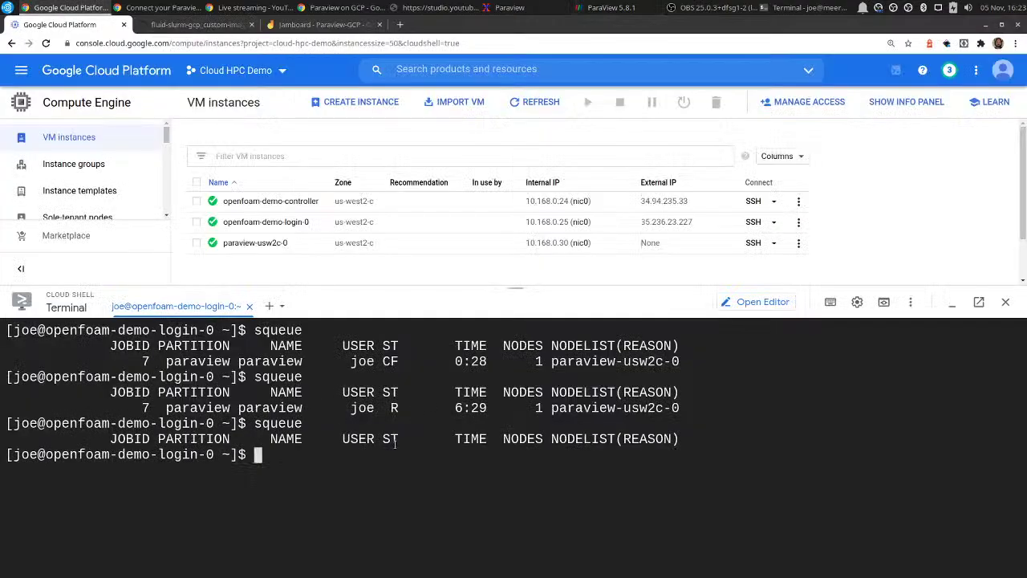